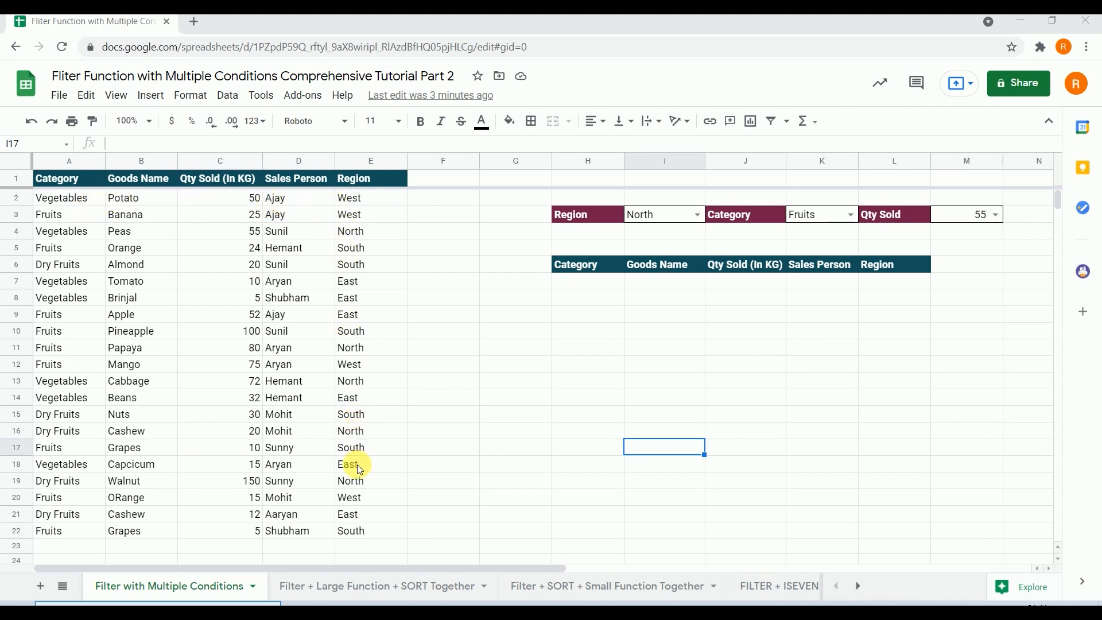
pyautogui.click(581, 287)
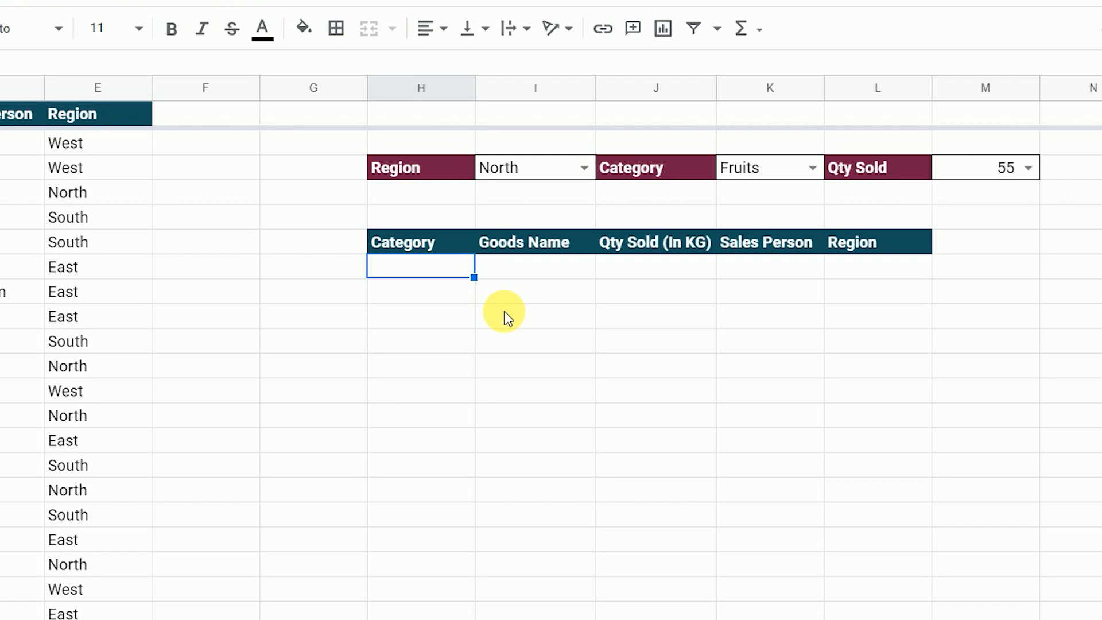
pyautogui.write('=filte')
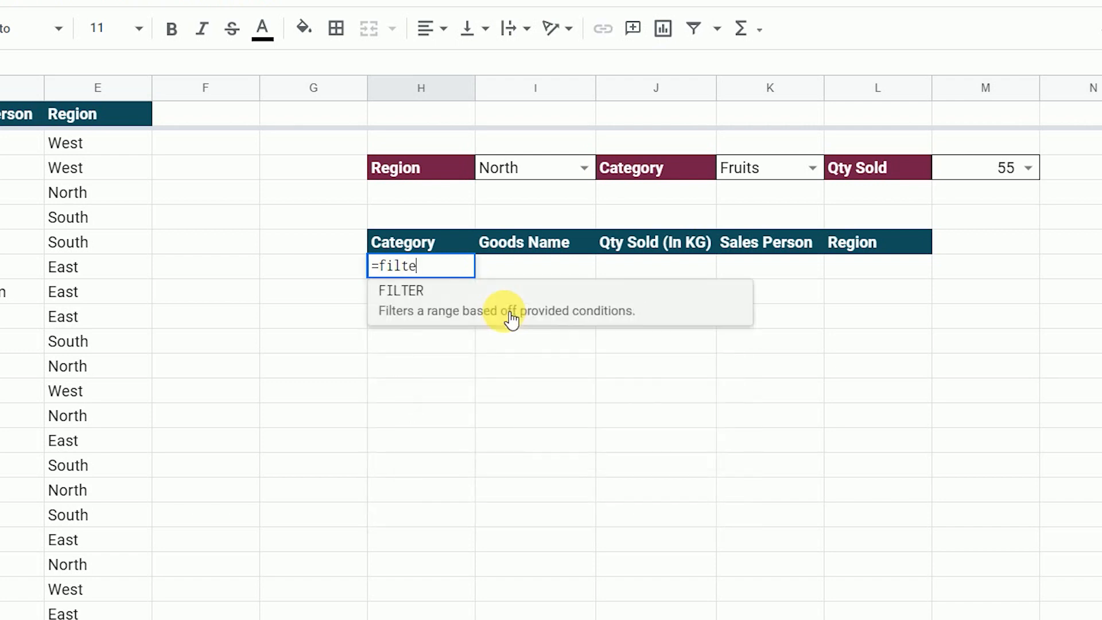
pyautogui.press('Tab')
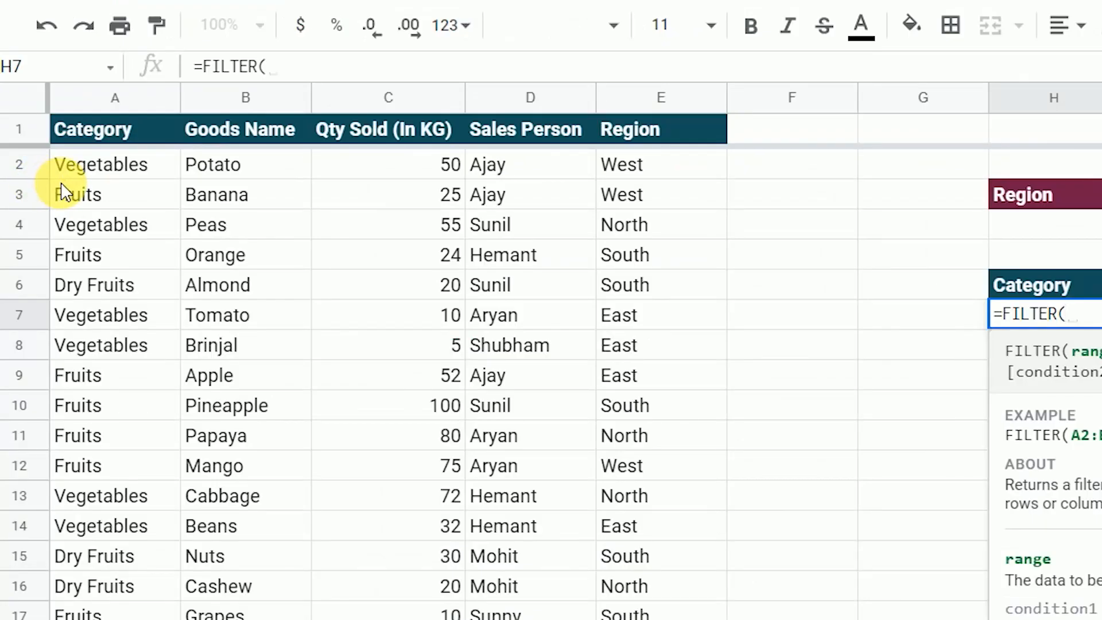
pyautogui.moveTo(86, 194); pyautogui.dragTo(279, 191)
pyautogui.moveTo(69, 167); pyautogui.dragTo(675, 175)
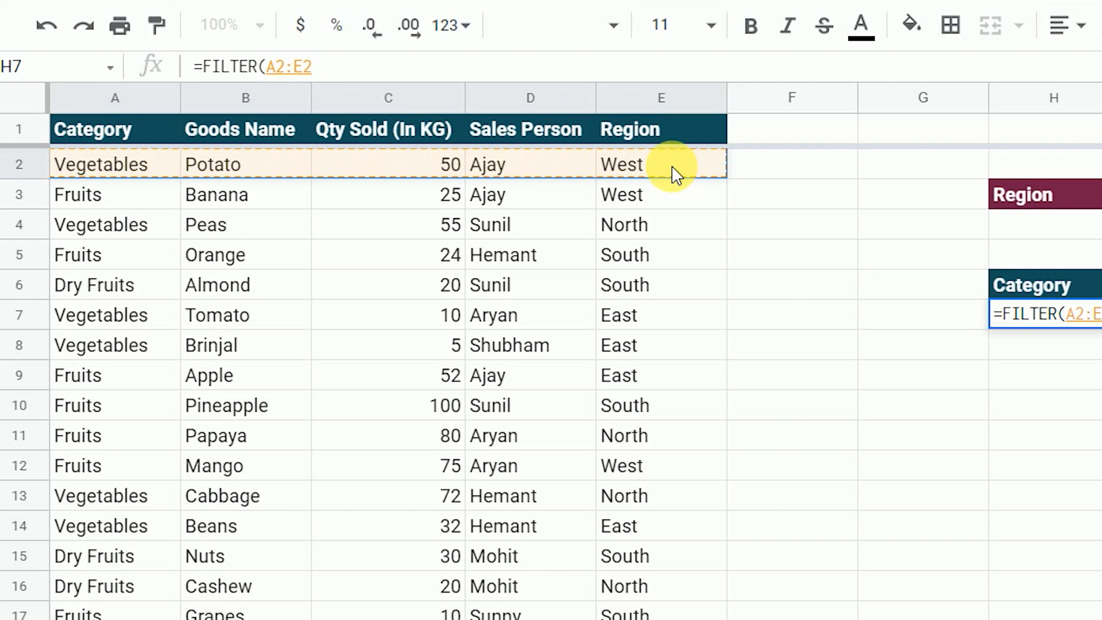
pyautogui.write('-')
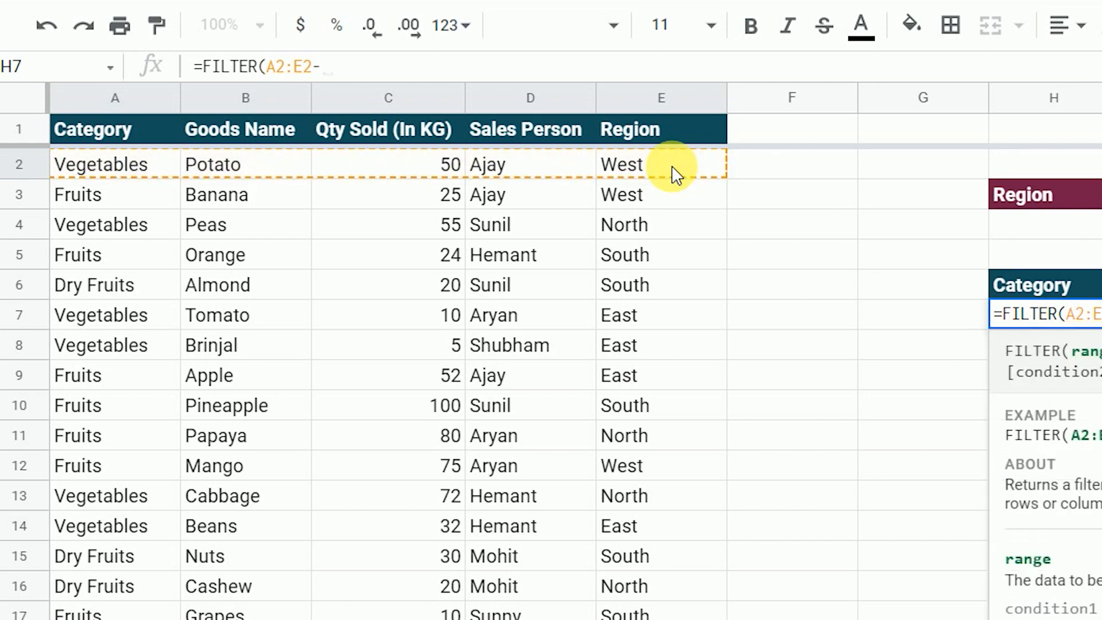
pyautogui.press('BackSpace')
pyautogui.press('BackSpace')
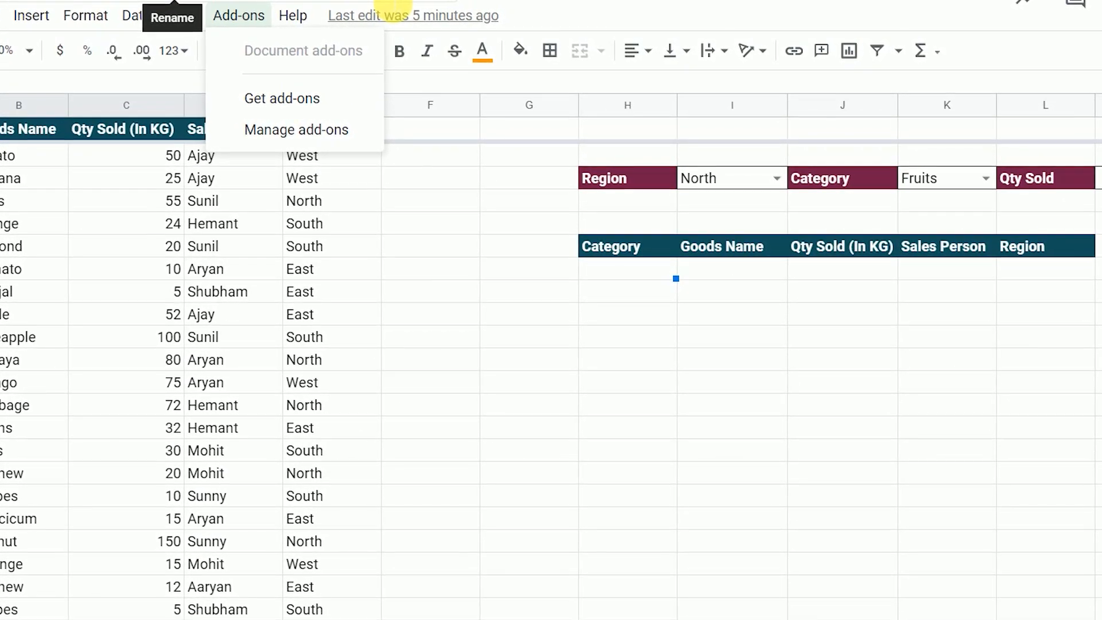
# - Start a FILTER formula in H7 under the Category result header, with the open-ended range A2:E as its data
pyautogui.click(631, 278)
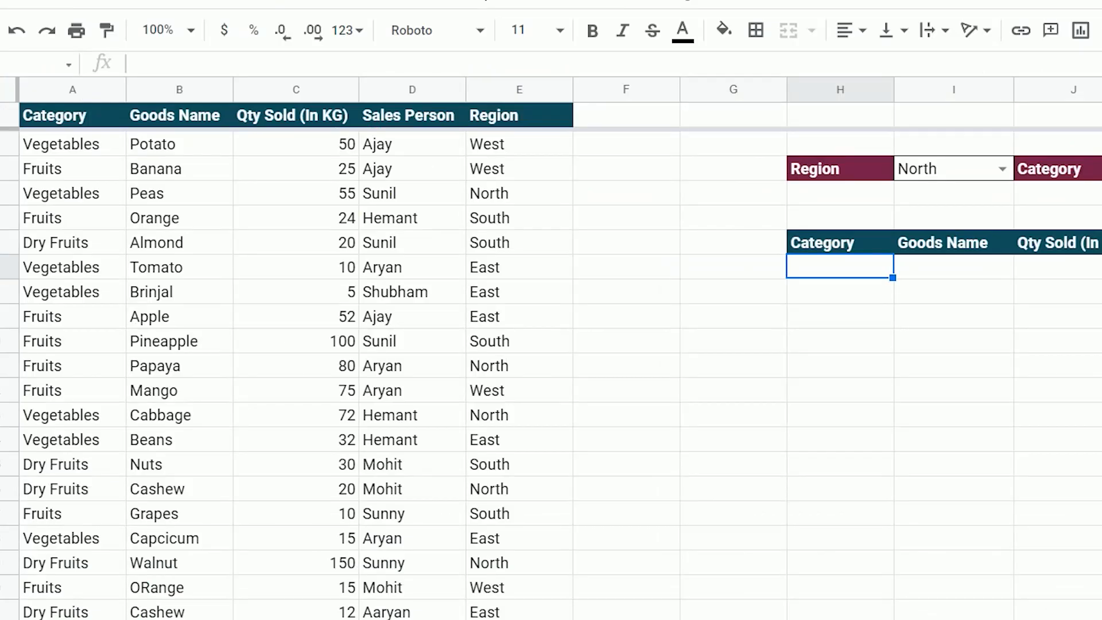
pyautogui.write('=filt')
pyautogui.press('Tab')
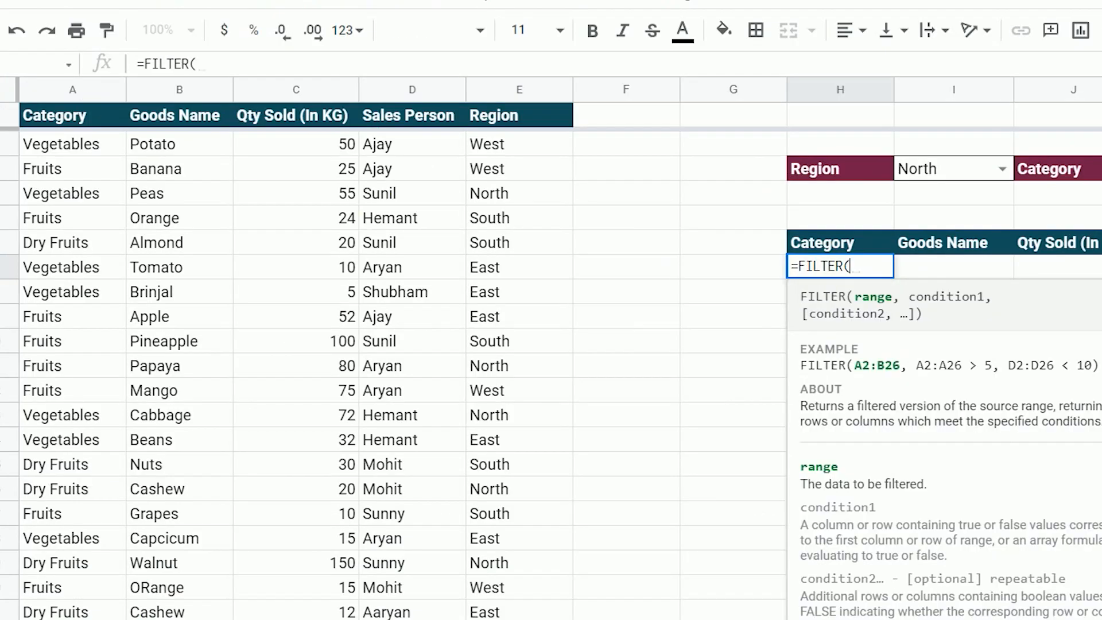
pyautogui.moveTo(64, 145); pyautogui.dragTo(483, 143)
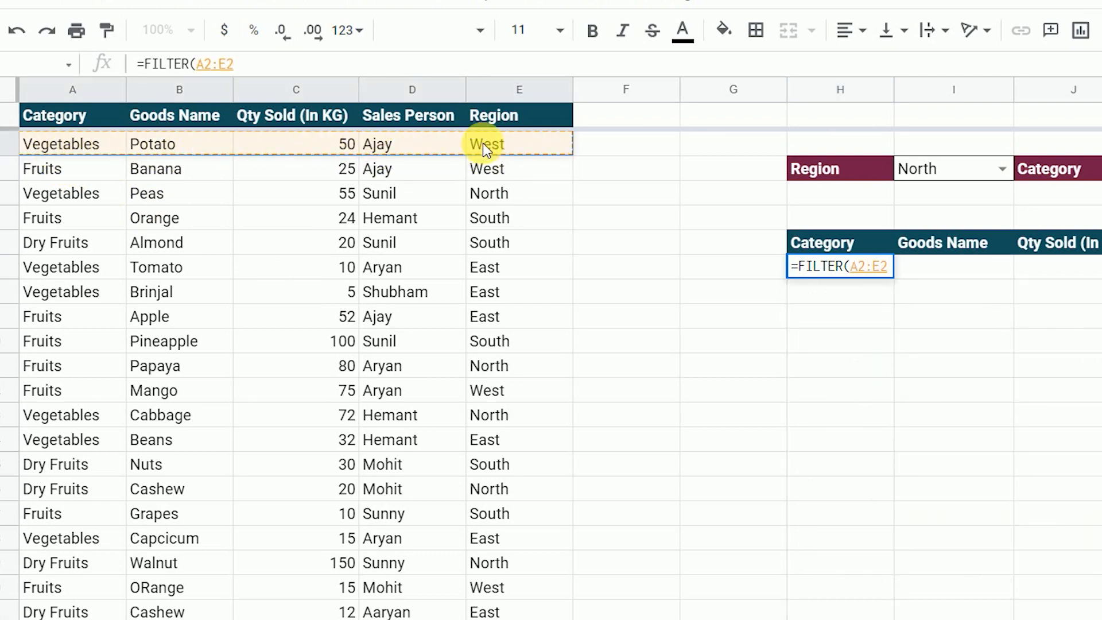
pyautogui.press('BackSpace')
pyautogui.write(',')
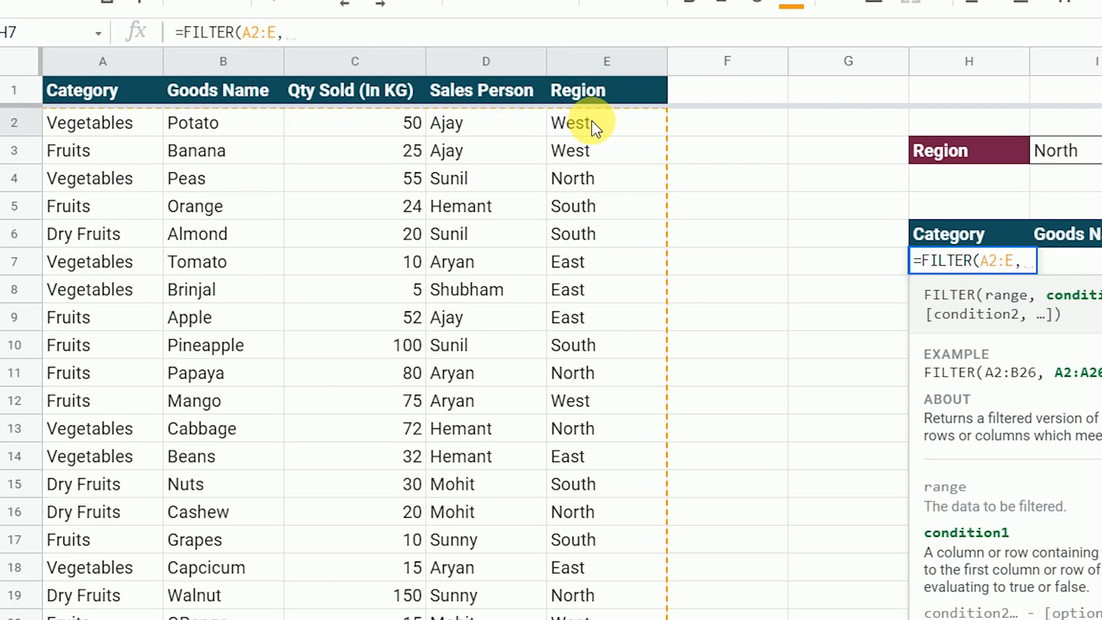
# - Add the Region condition E2:E=$I$3 to the FILTER formula, close the parenthesis and enter the formula
pyautogui.moveTo(594, 127); pyautogui.dragTo(609, 619)
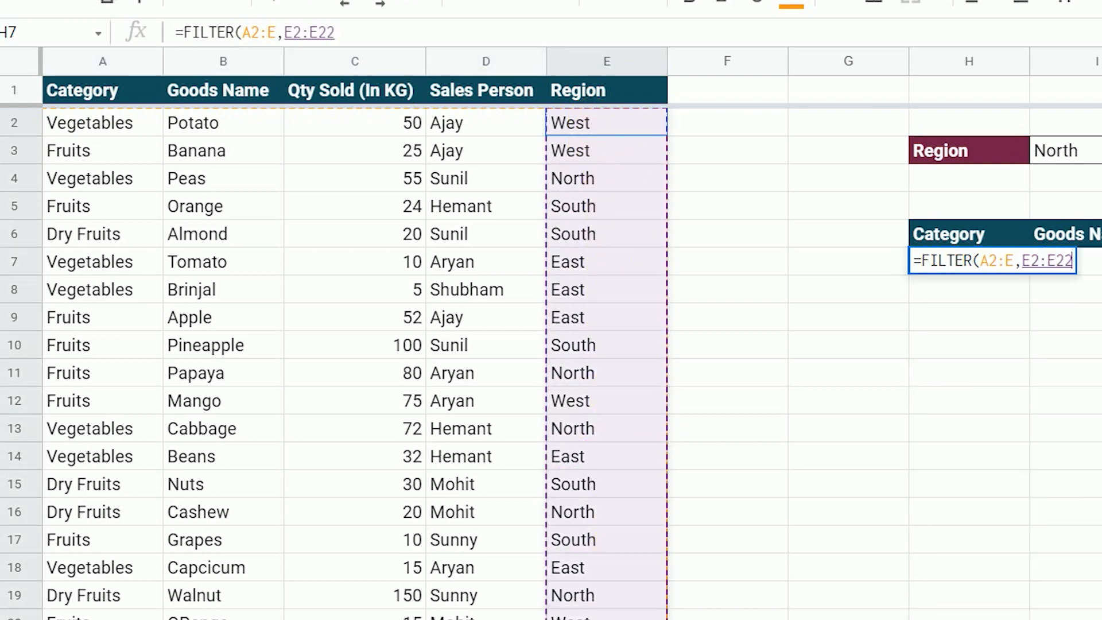
pyautogui.press('BackSpace')
pyautogui.press('BackSpace')
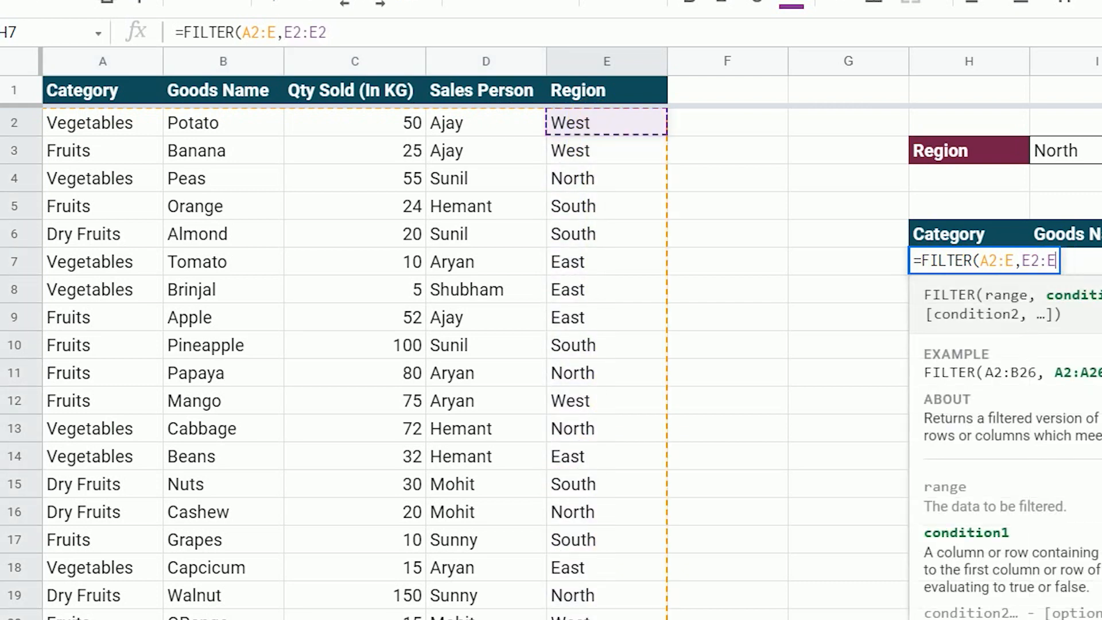
pyautogui.write('=')
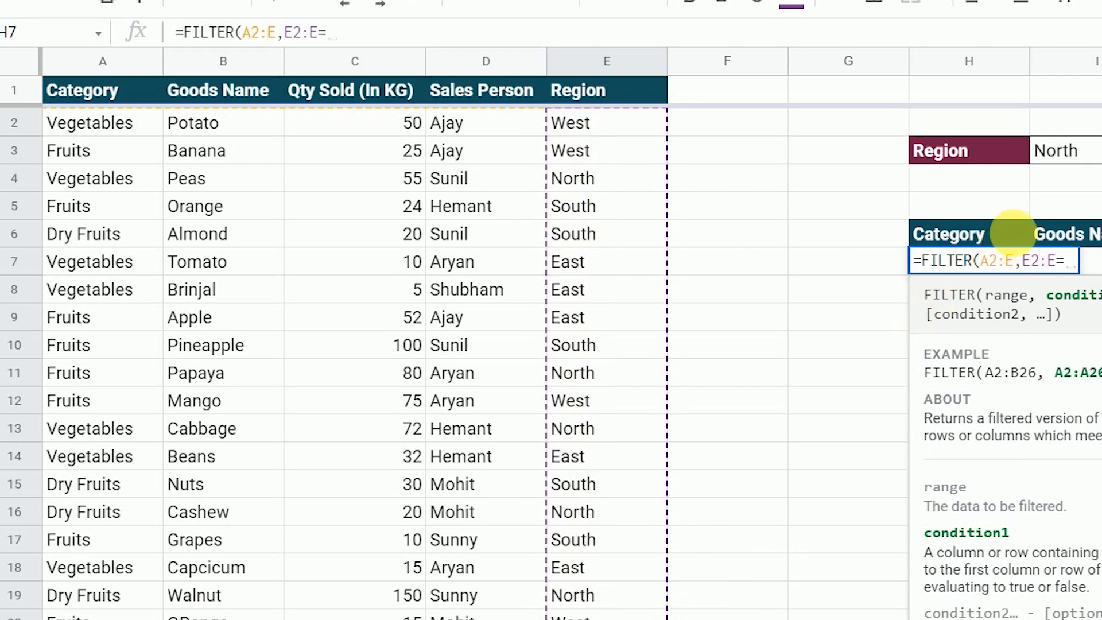
pyautogui.click(1070, 153)
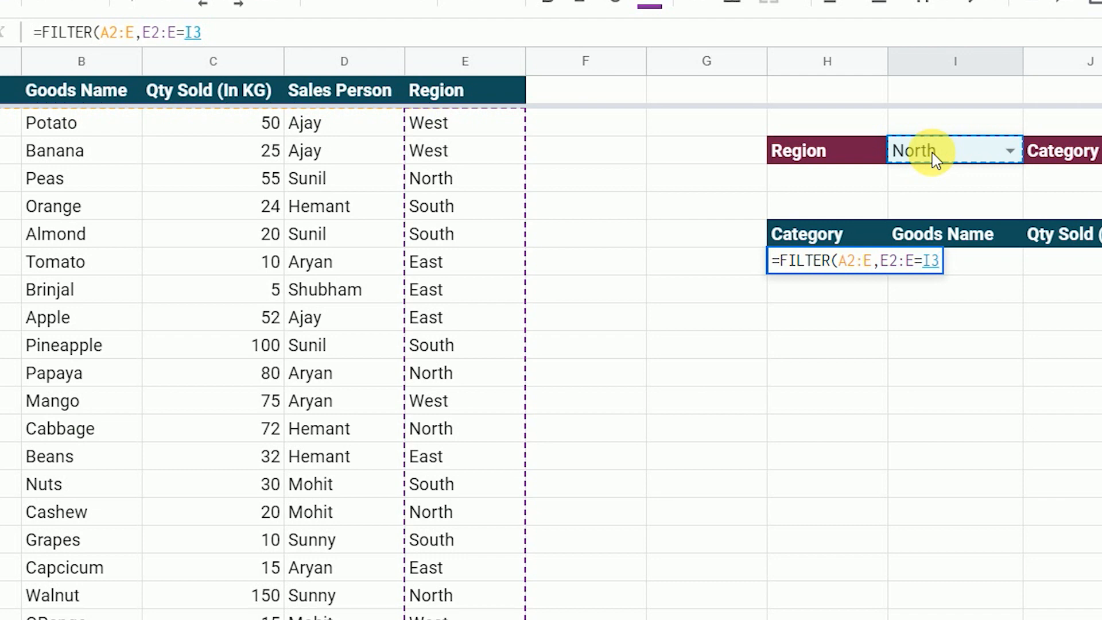
pyautogui.press('F4')
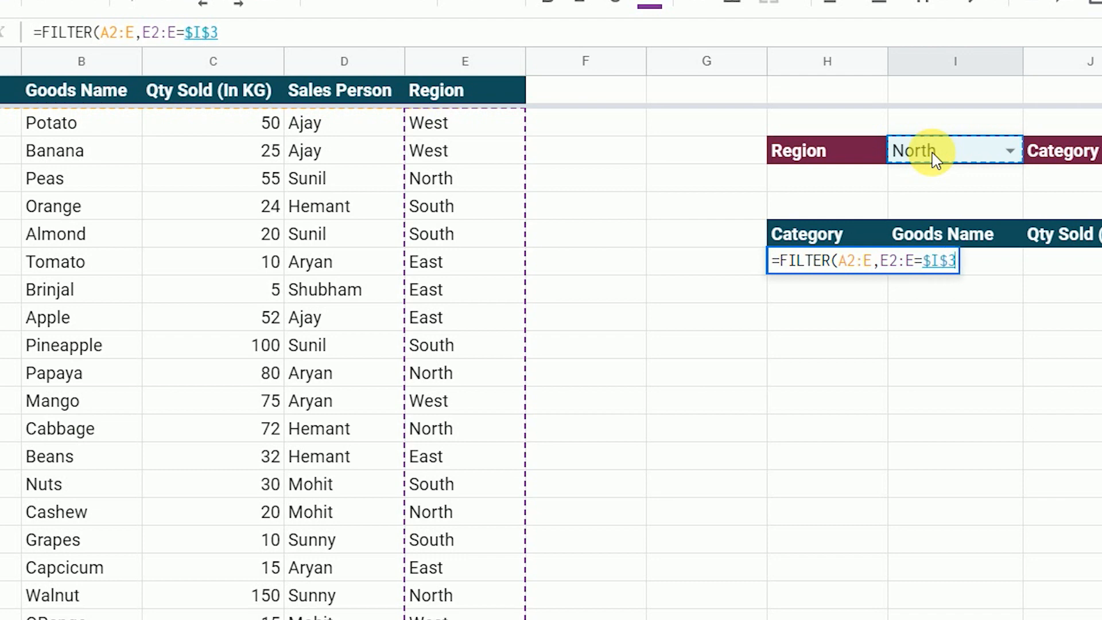
pyautogui.write(')')
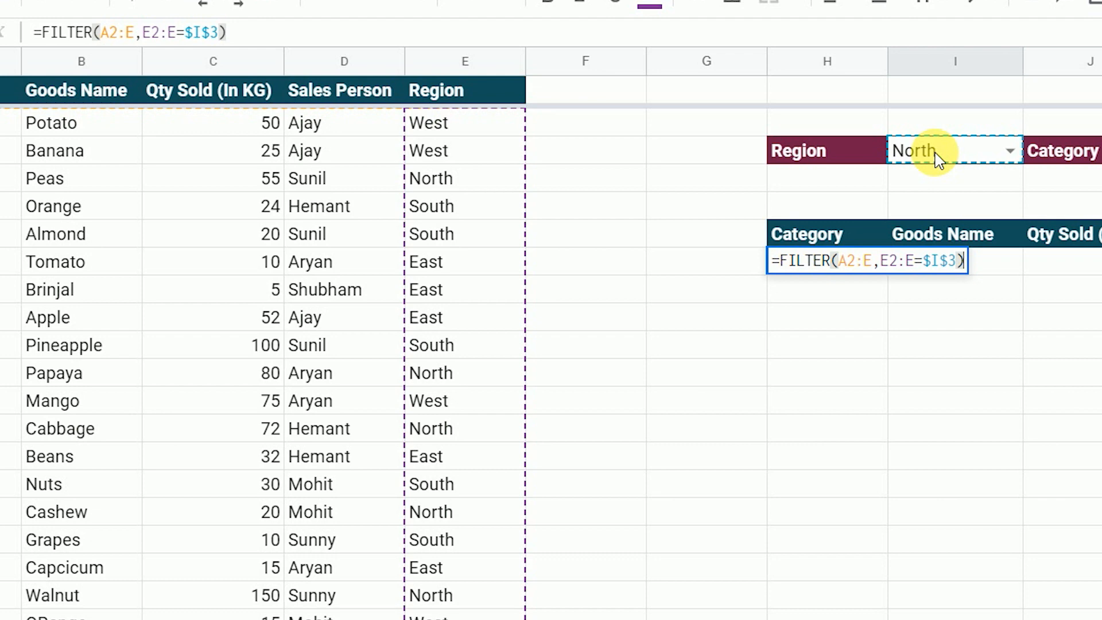
pyautogui.press('Return')
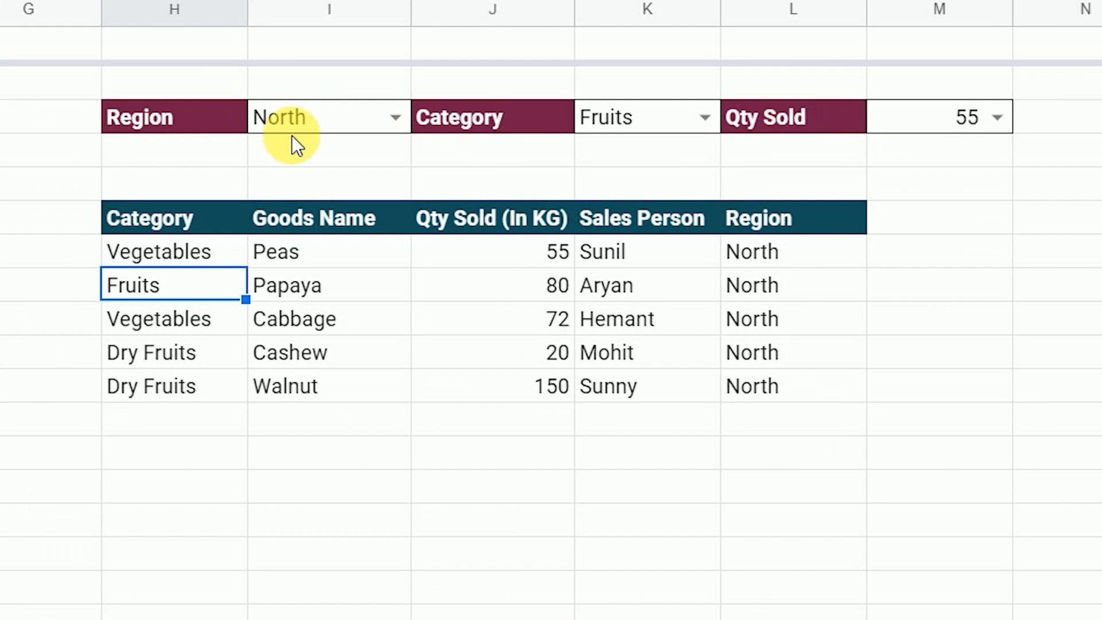
# - Test the region filter by choosing West and finally South for Region in I3, and check the categories of the filtered rows
pyautogui.click(395, 118)
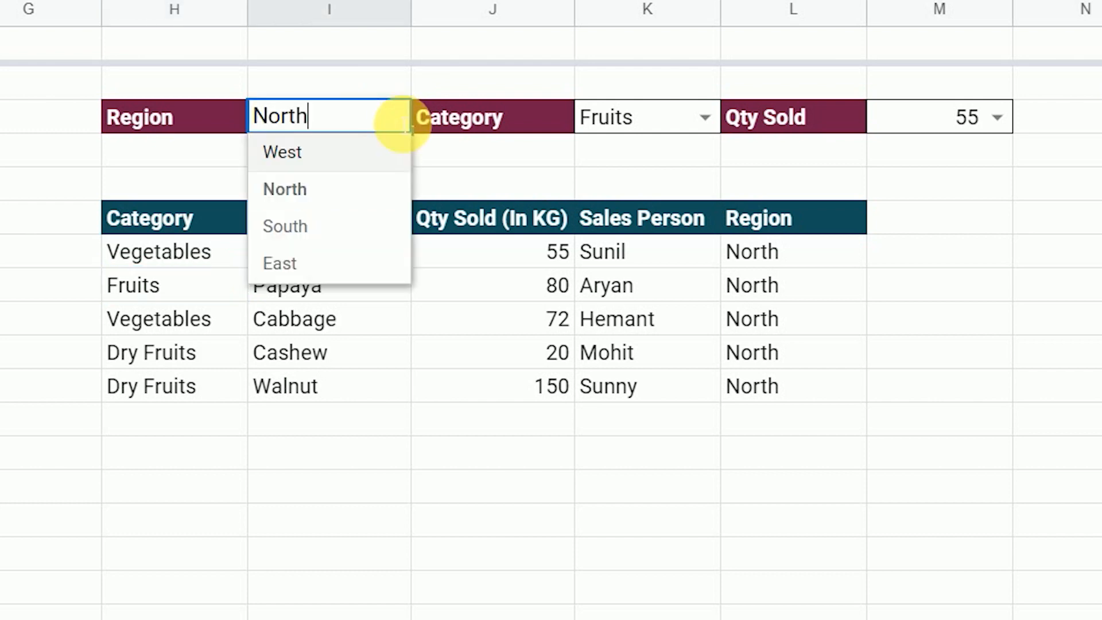
pyautogui.click(358, 152)
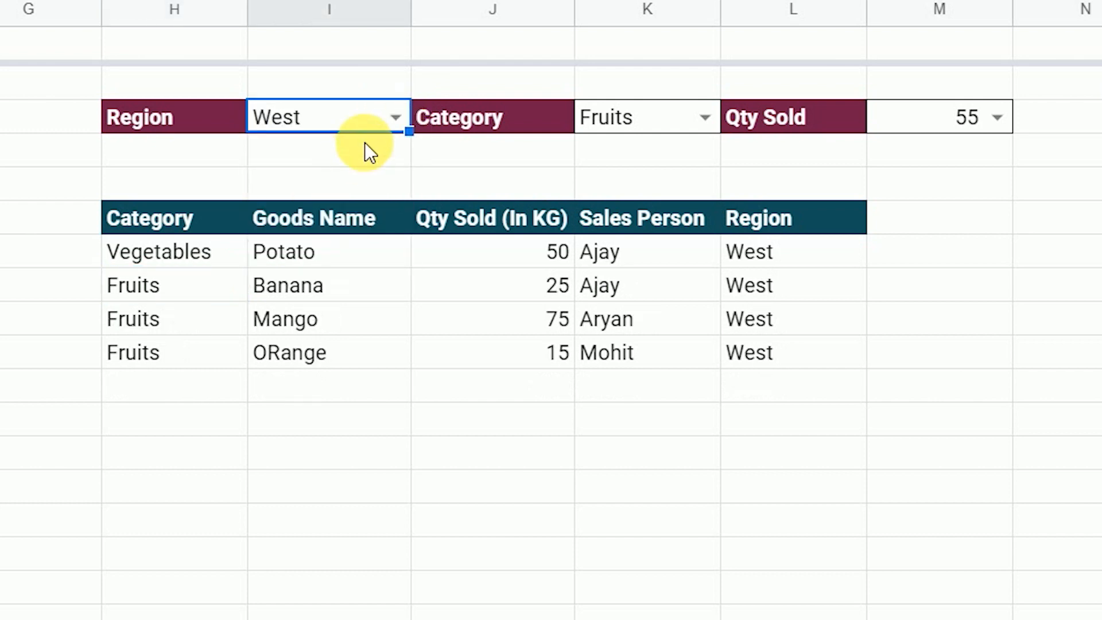
pyautogui.click(395, 122)
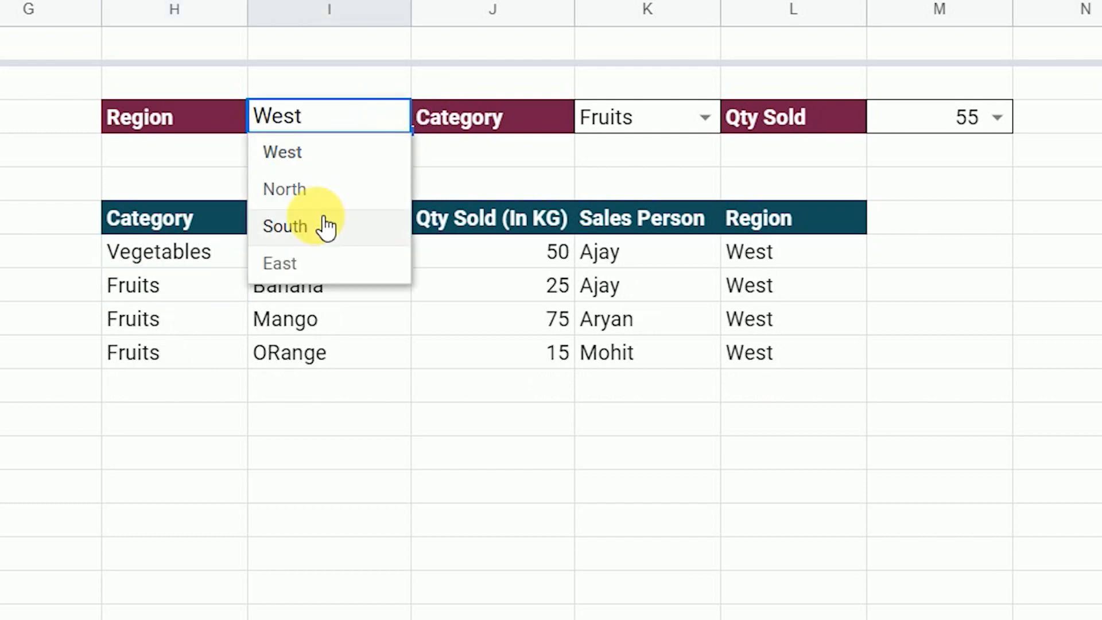
pyautogui.click(328, 226)
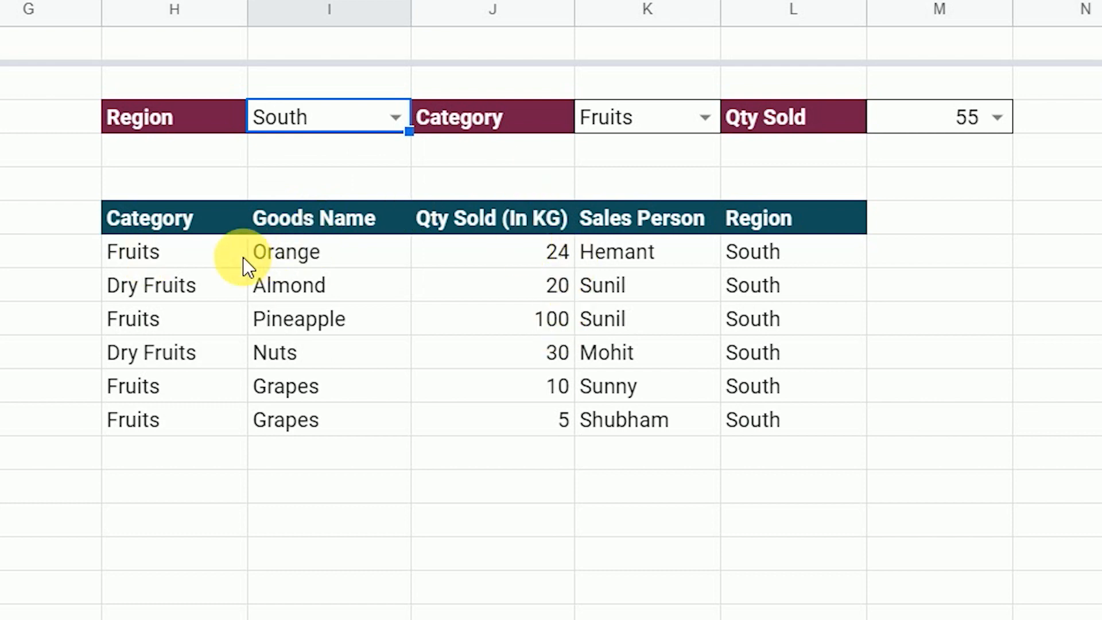
pyautogui.click(158, 258)
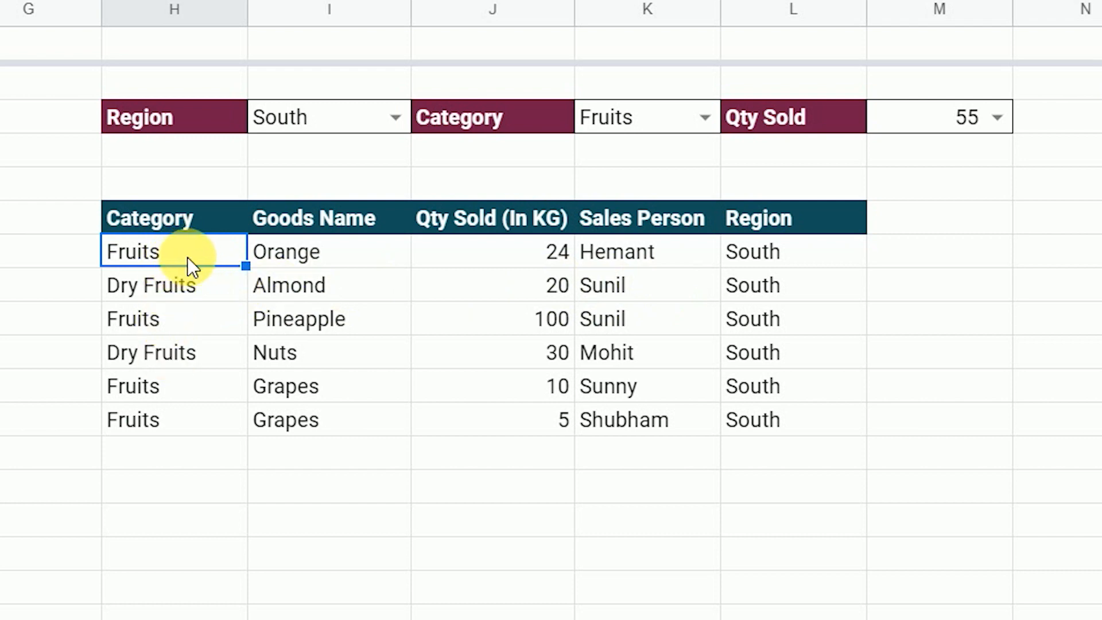
pyautogui.click(175, 290)
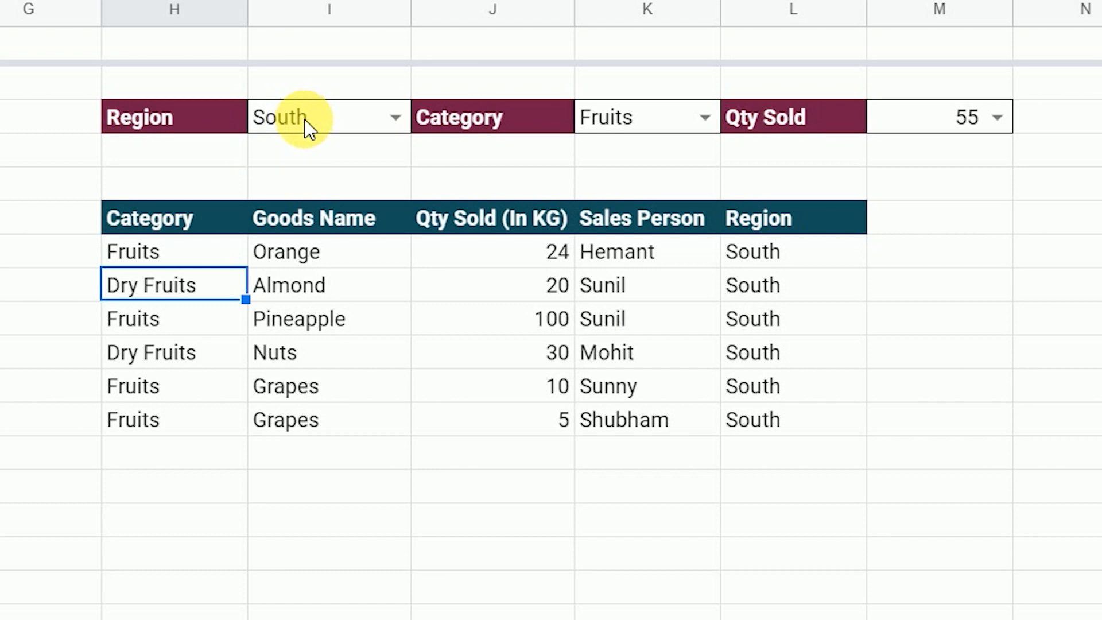
# - Extend the FILTER formula in H7 with a second condition for Category, A2:A=$K$3
pyautogui.click(179, 249)
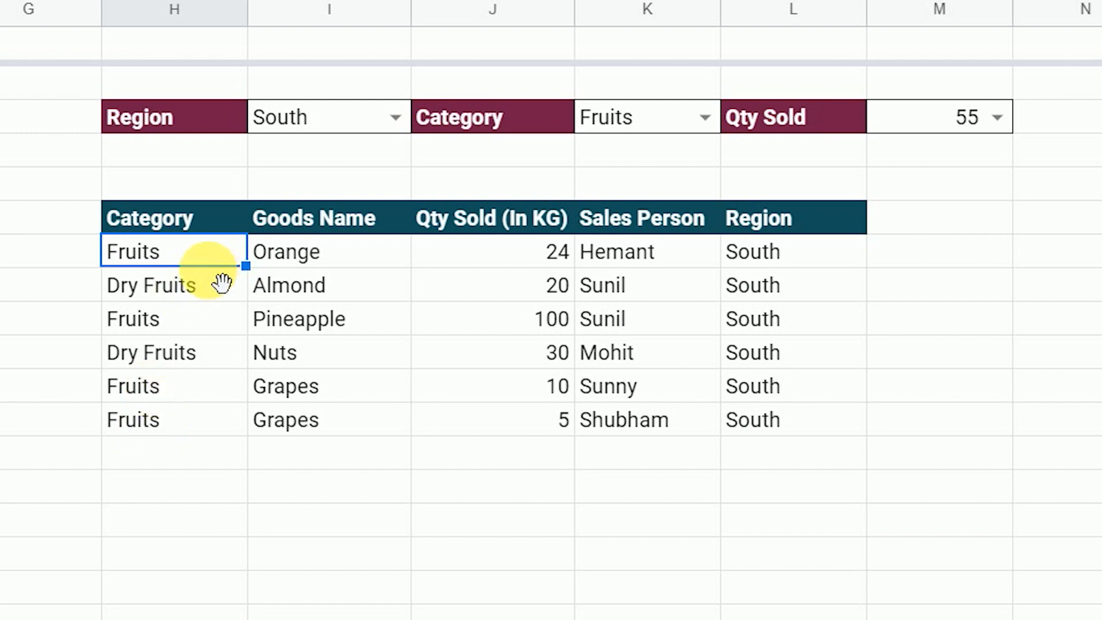
pyautogui.doubleClick(205, 253)
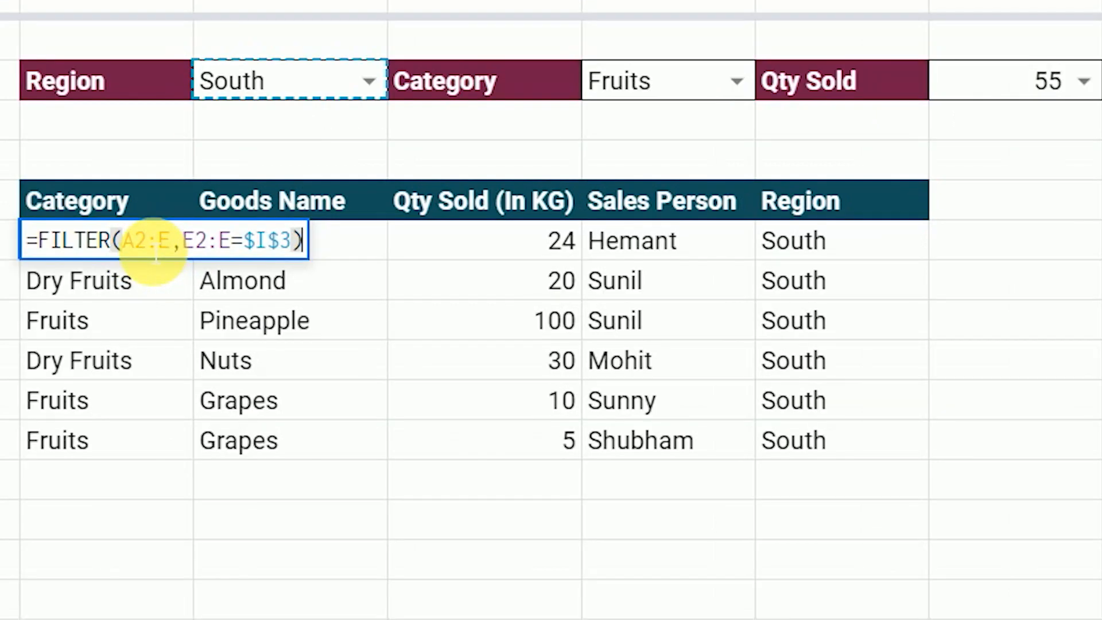
pyautogui.press('Left')
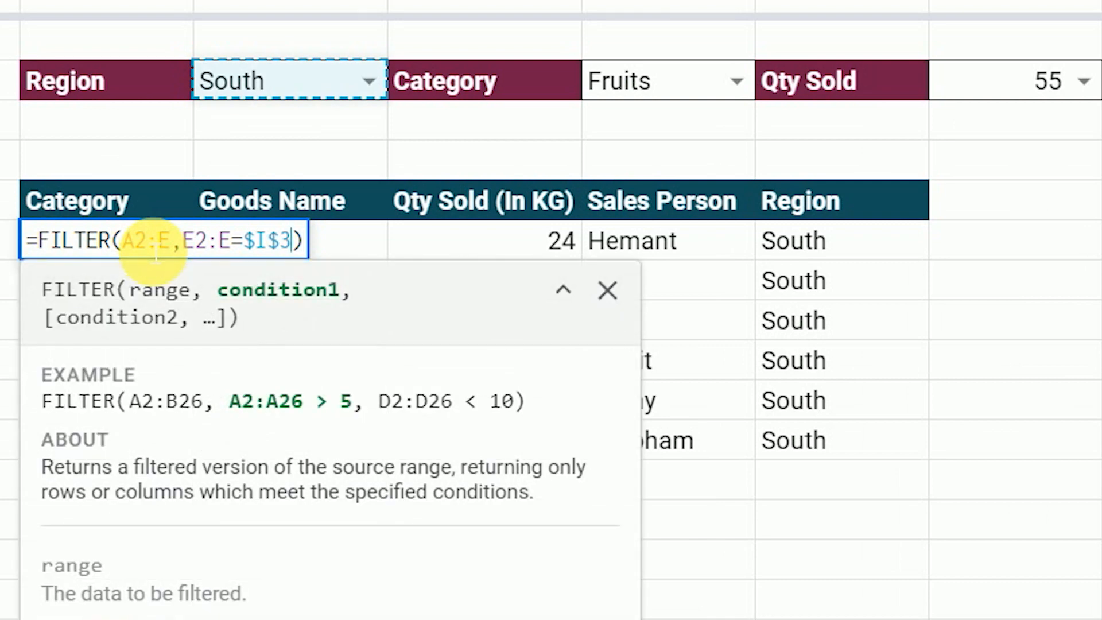
pyautogui.write(',')
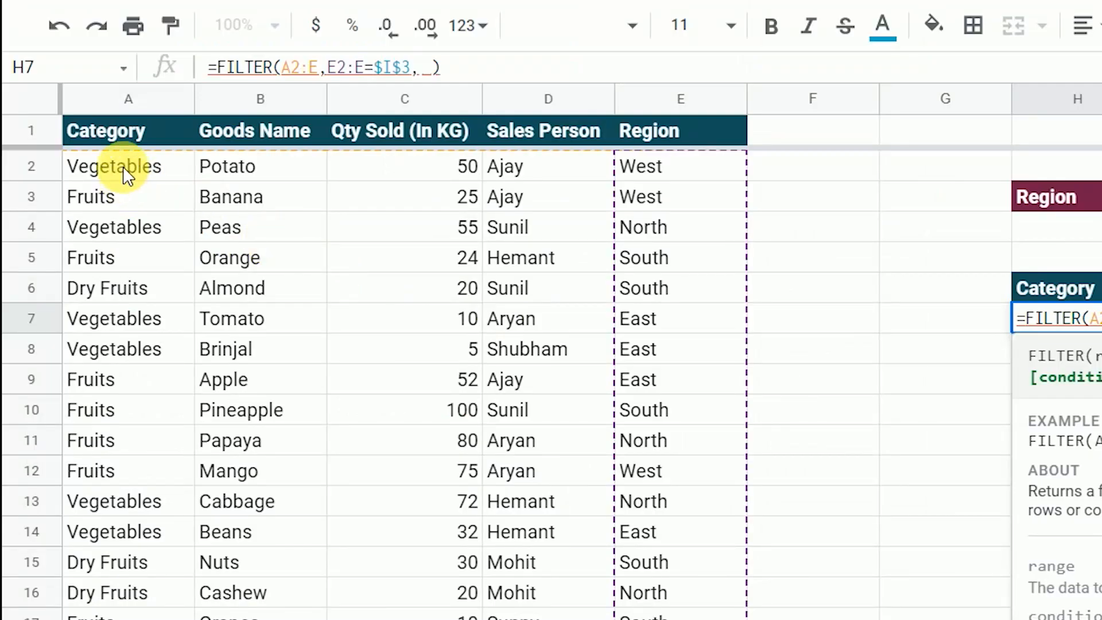
pyautogui.moveTo(120, 168); pyautogui.dragTo(150, 472)
pyautogui.moveTo(156, 531); pyautogui.dragTo(156, 619)
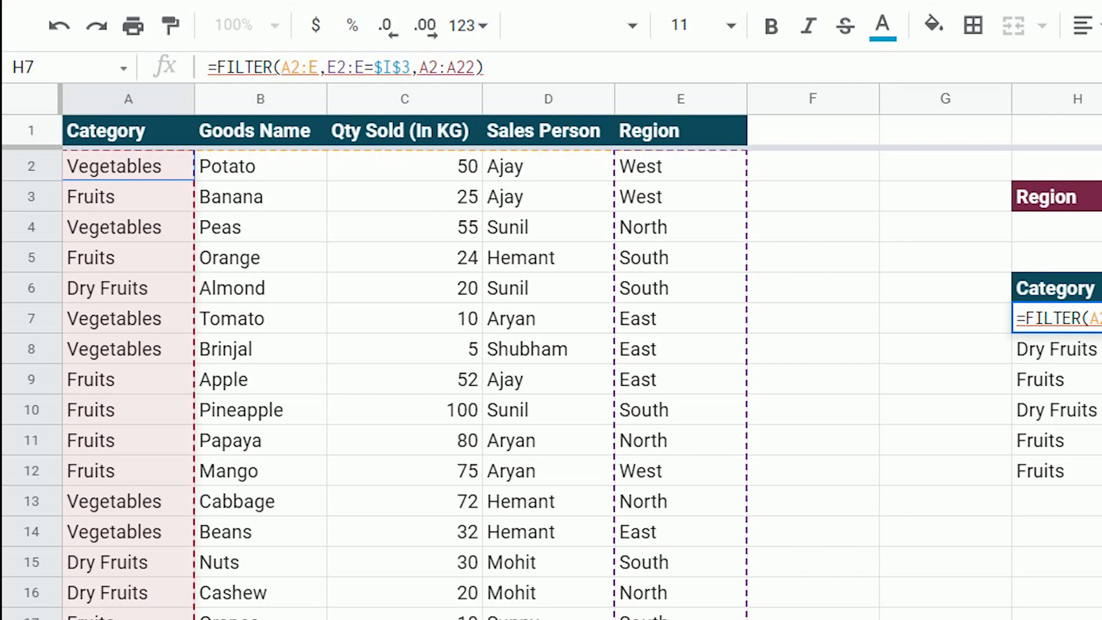
pyautogui.press('BackSpace')
pyautogui.press('BackSpace')
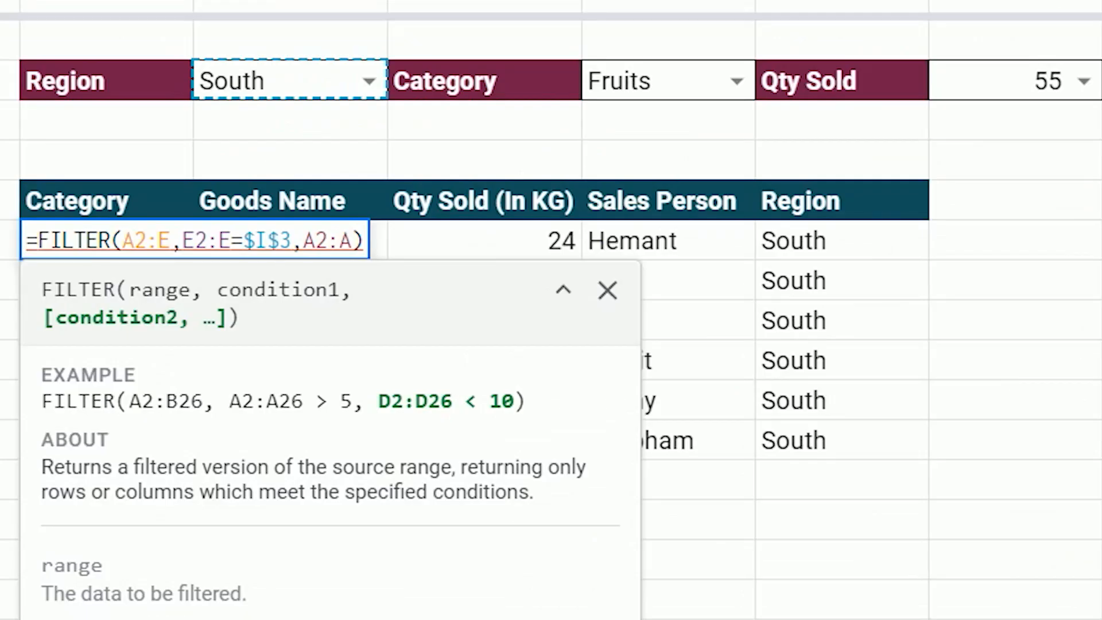
pyautogui.write('=')
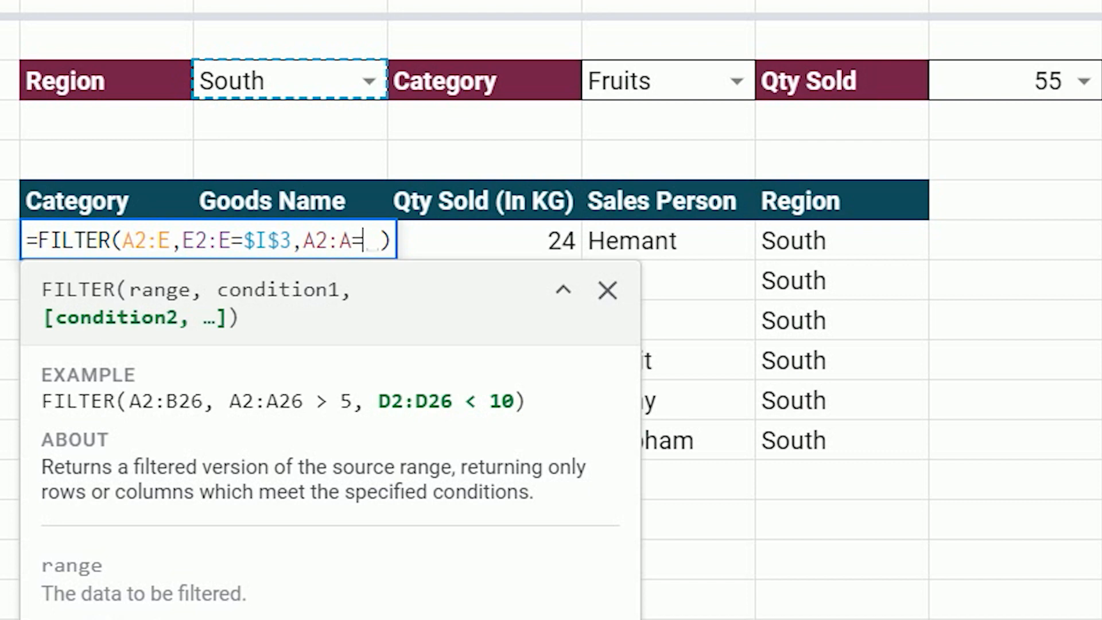
pyautogui.click(677, 84)
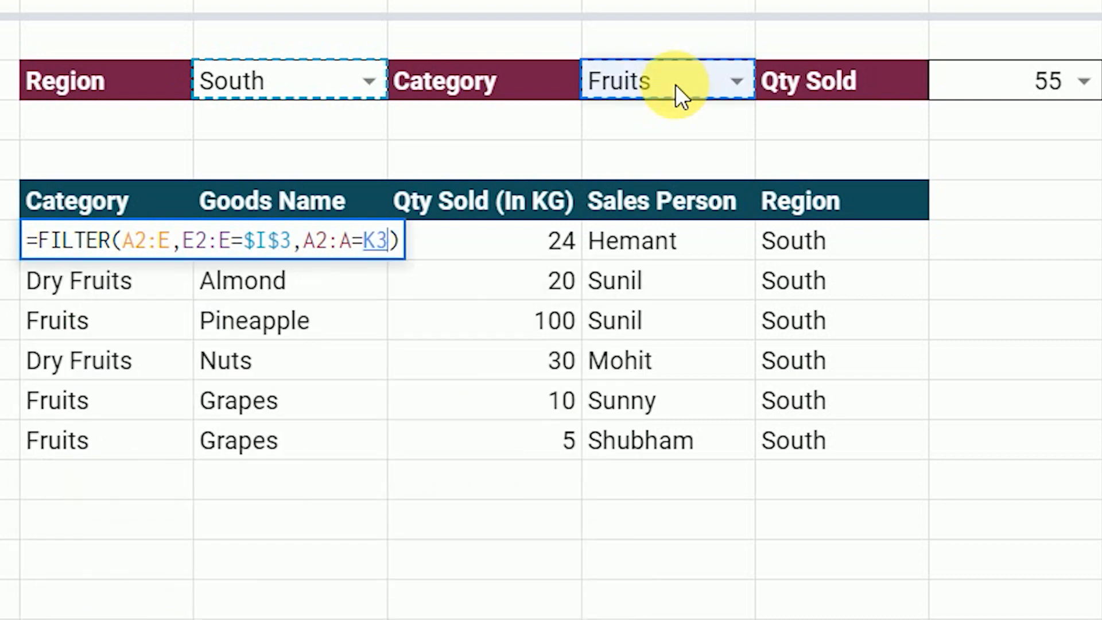
pyautogui.press('F4')
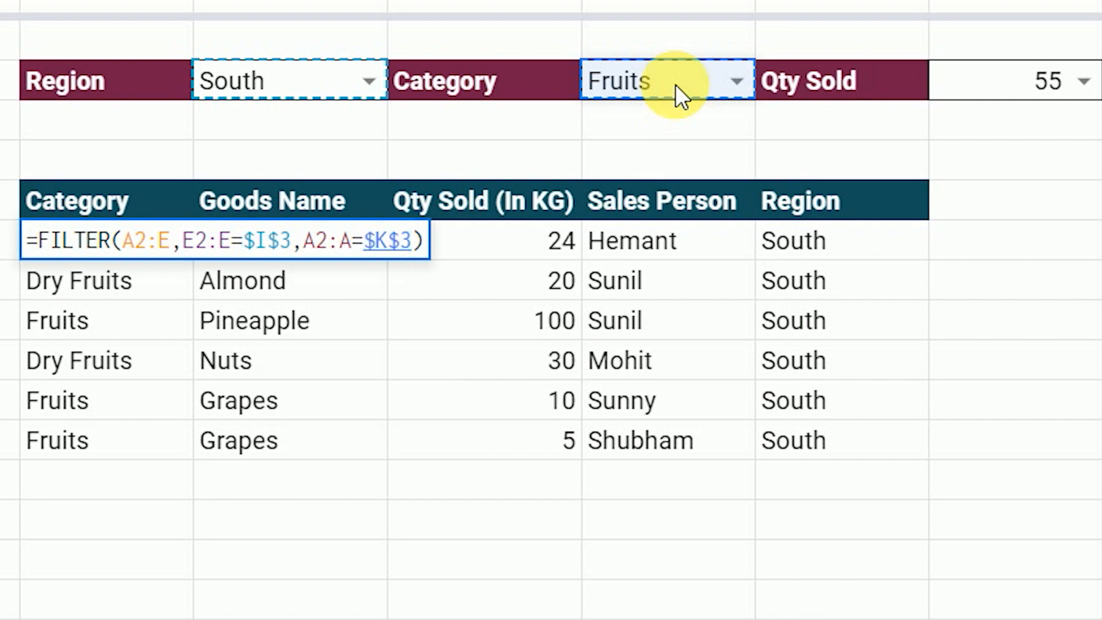
pyautogui.press('Return')
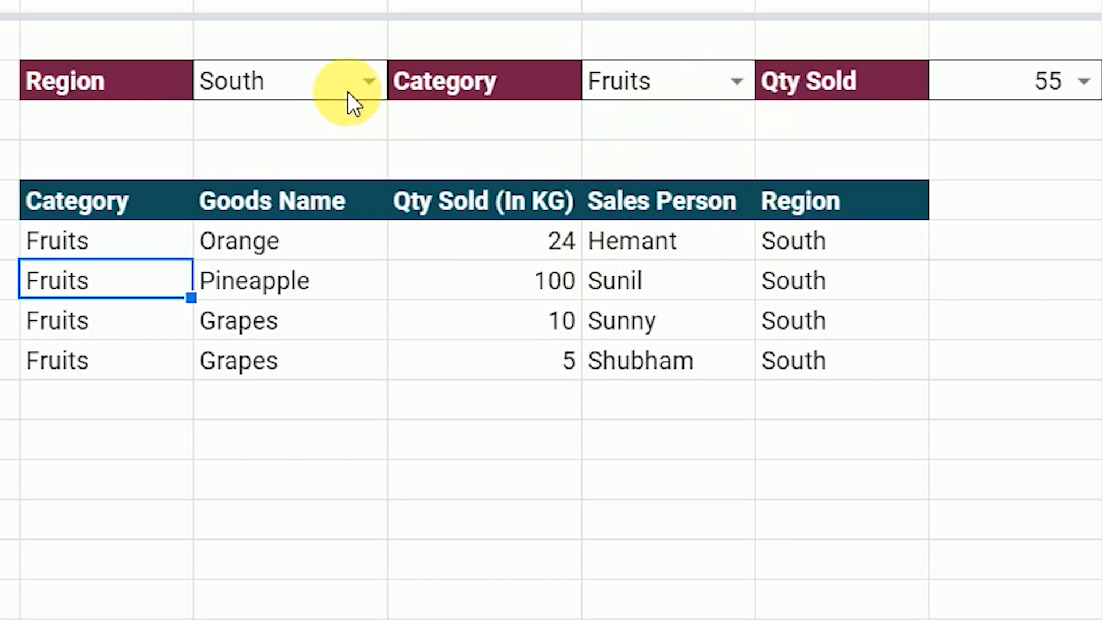
# - Set the Category criterion in K3 to Dry Fruits to test the two-condition filter
pyautogui.click(726, 87)
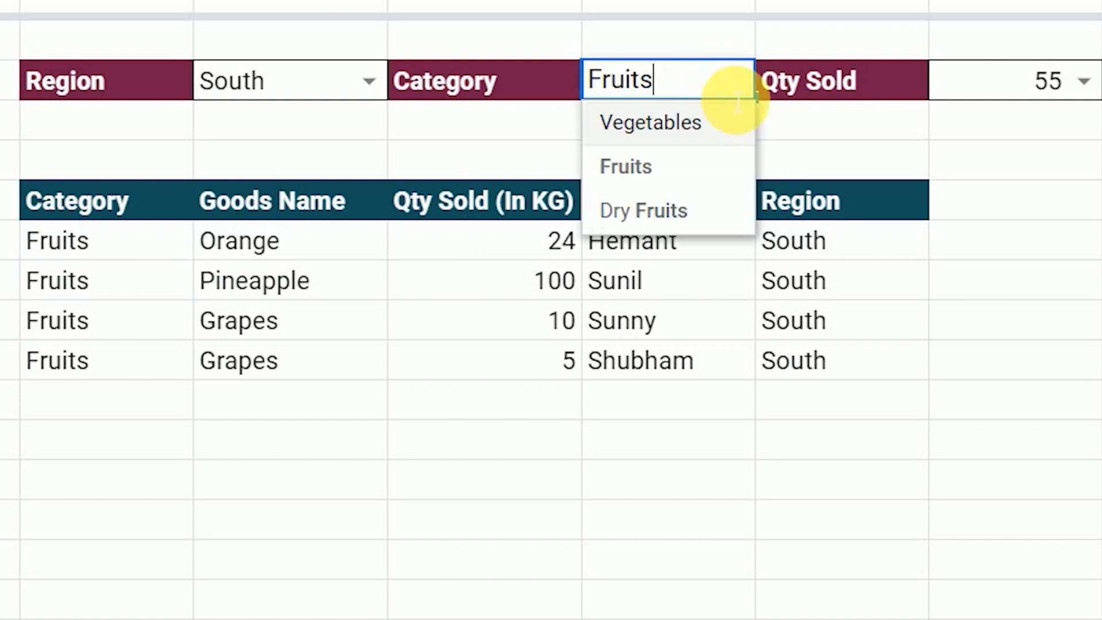
pyautogui.click(646, 217)
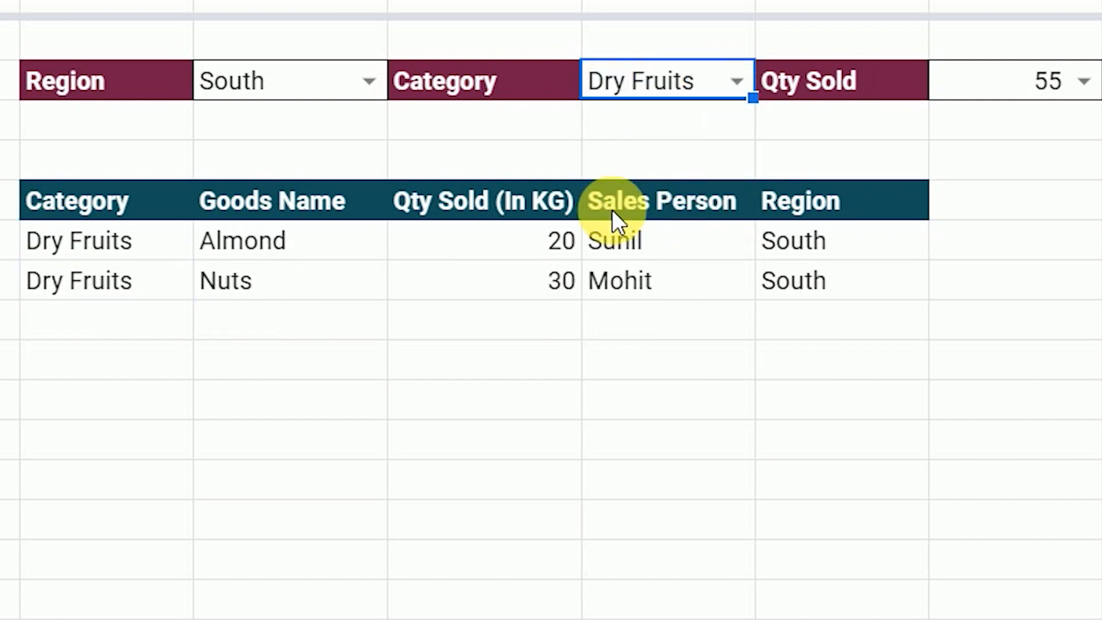
# - Test the two-condition filter by choosing Vegetables for Category in K3 and East for Region in I3
pyautogui.click(733, 87)
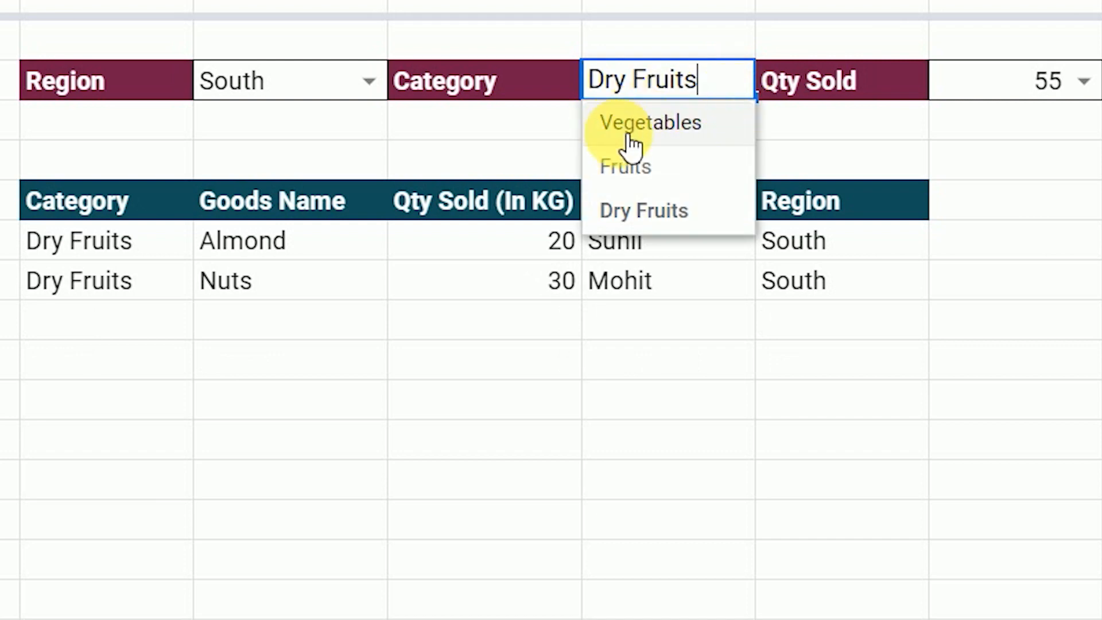
pyautogui.click(629, 132)
pyautogui.moveTo(129, 266)
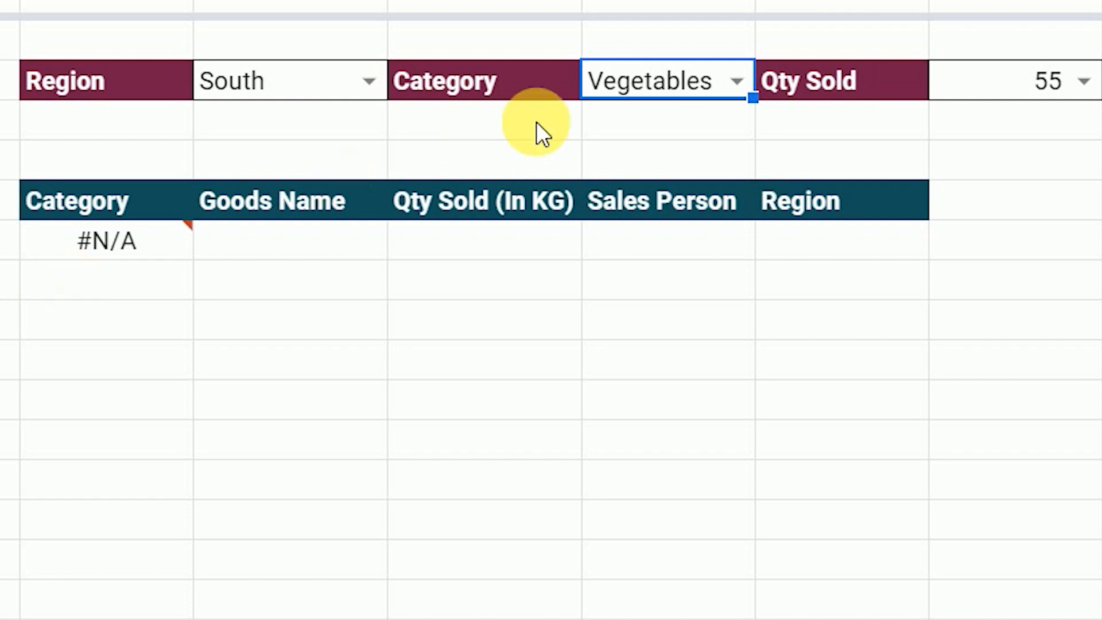
pyautogui.click(367, 83)
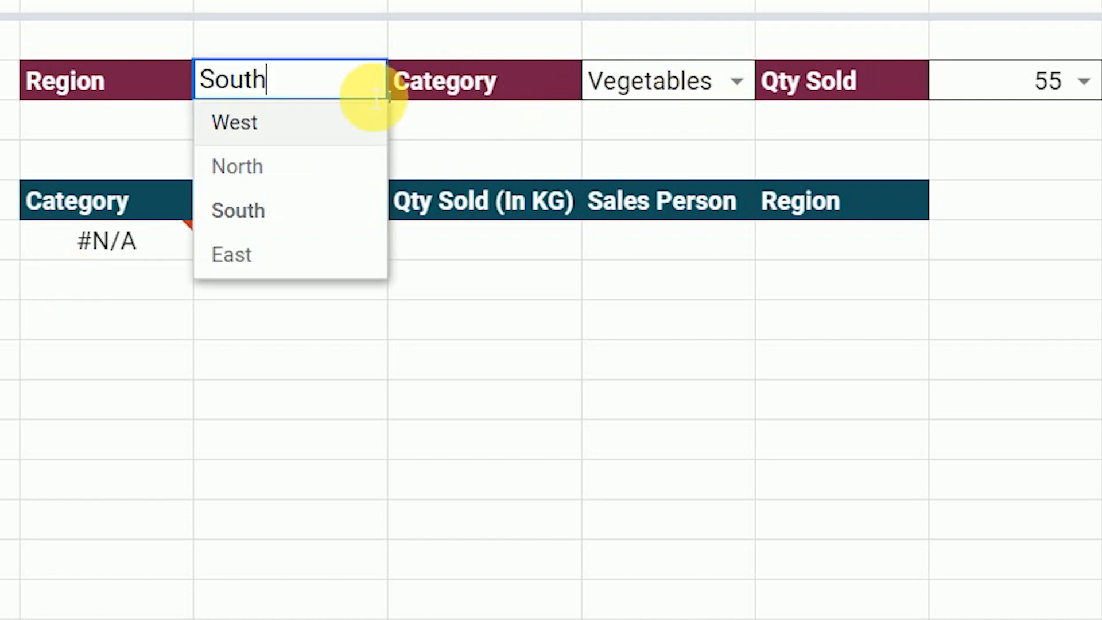
pyautogui.click(284, 265)
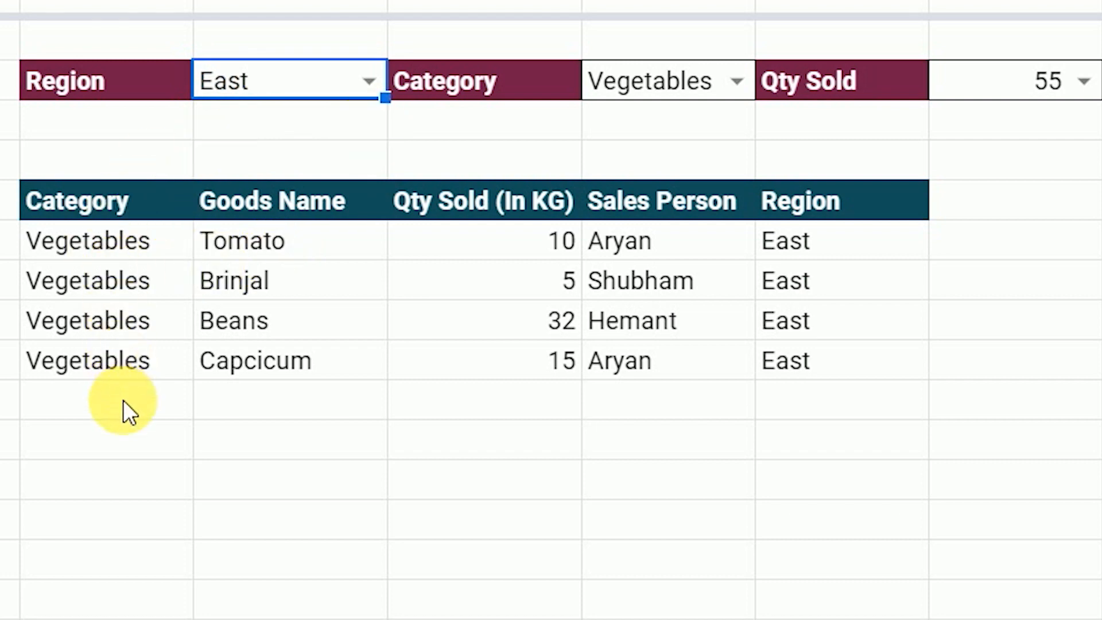
# - Test the Category criterion for the East region by choosing Fruits and finally Dry Fruits in K3
pyautogui.click(738, 83)
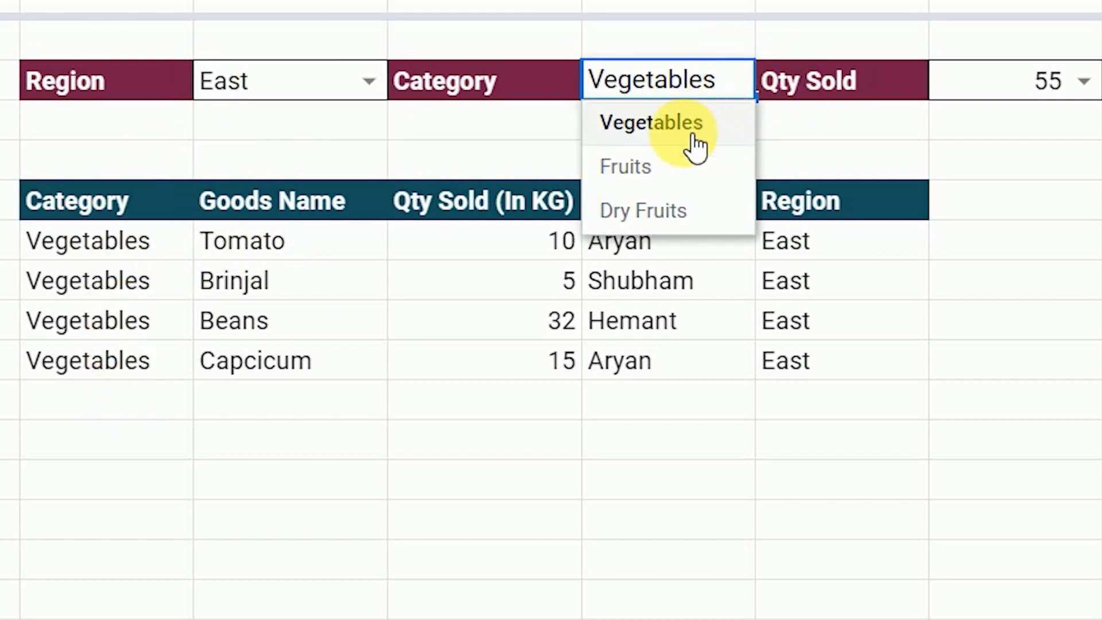
pyautogui.click(665, 168)
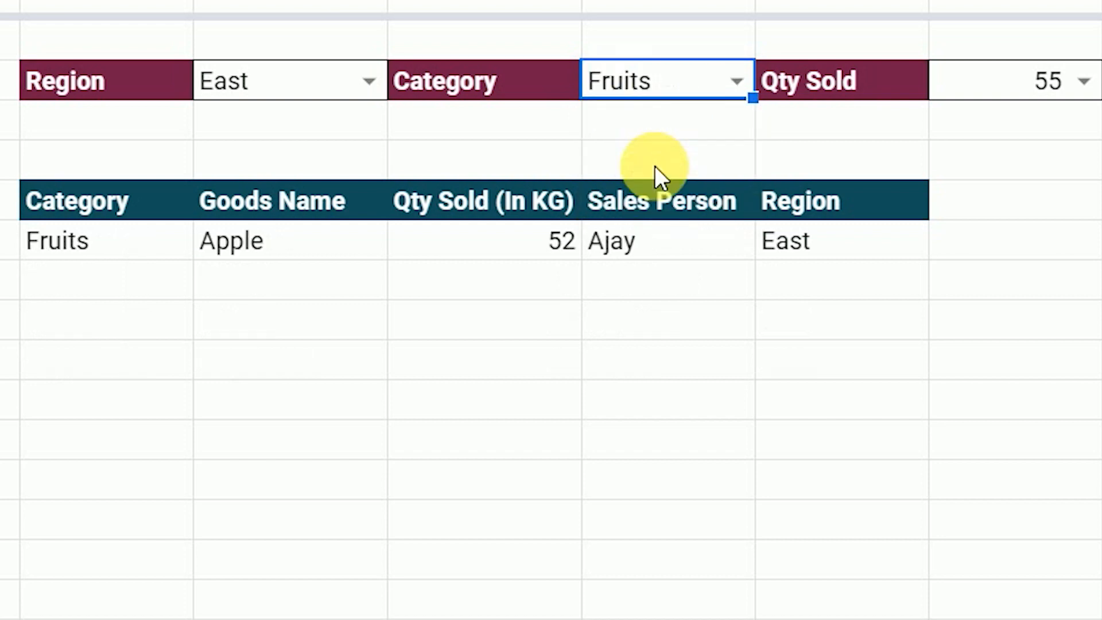
pyautogui.click(728, 88)
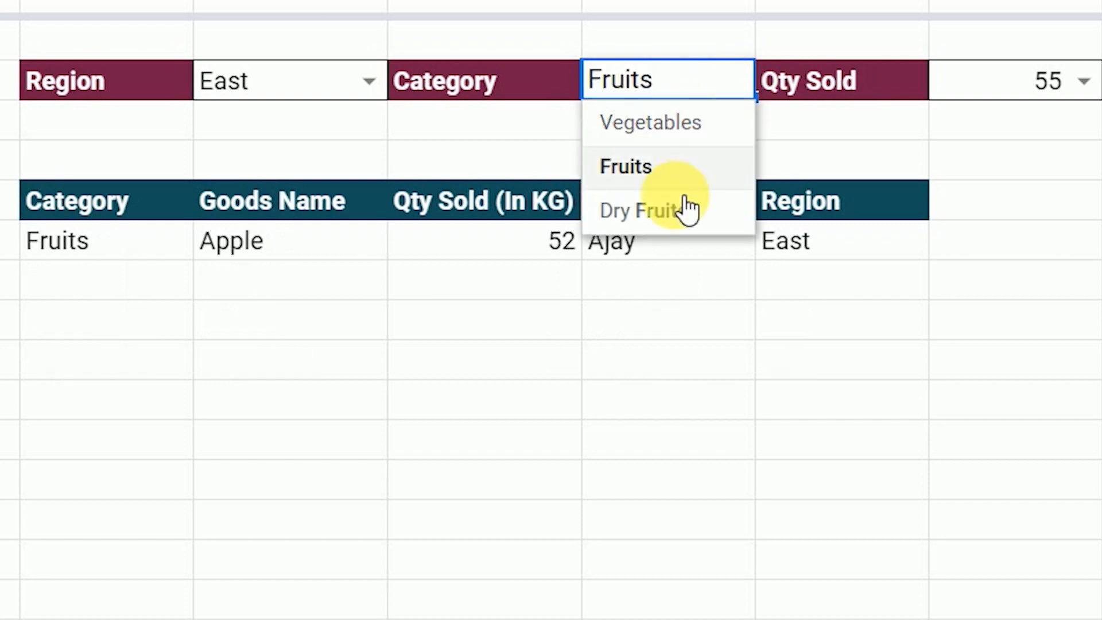
pyautogui.click(653, 227)
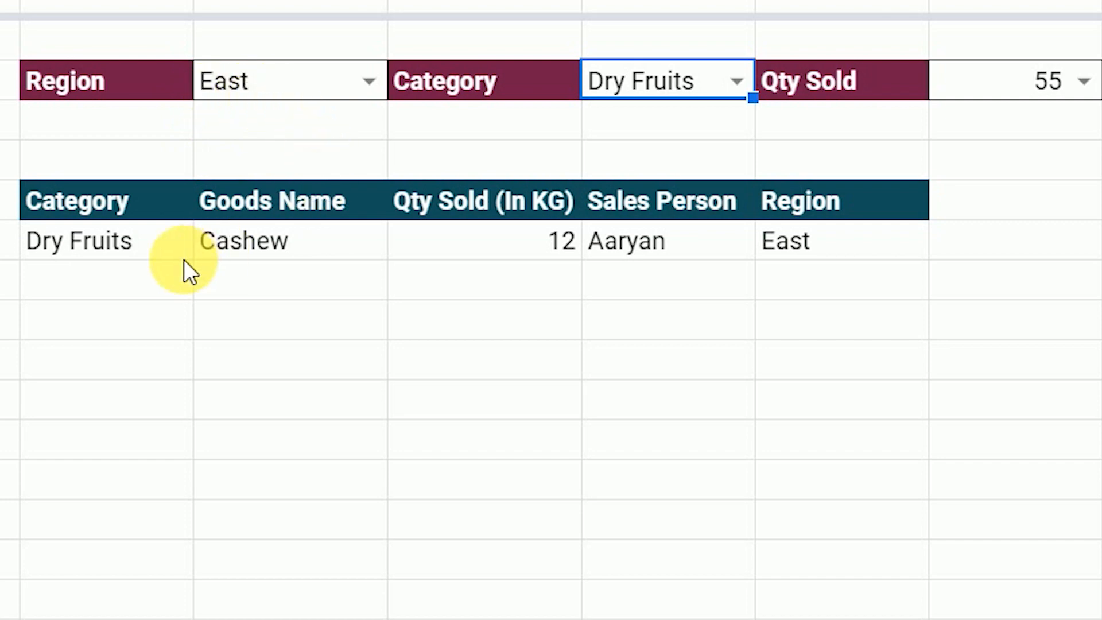
# - Set the Qty Sold criterion in M3 to 10
pyautogui.click(146, 248)
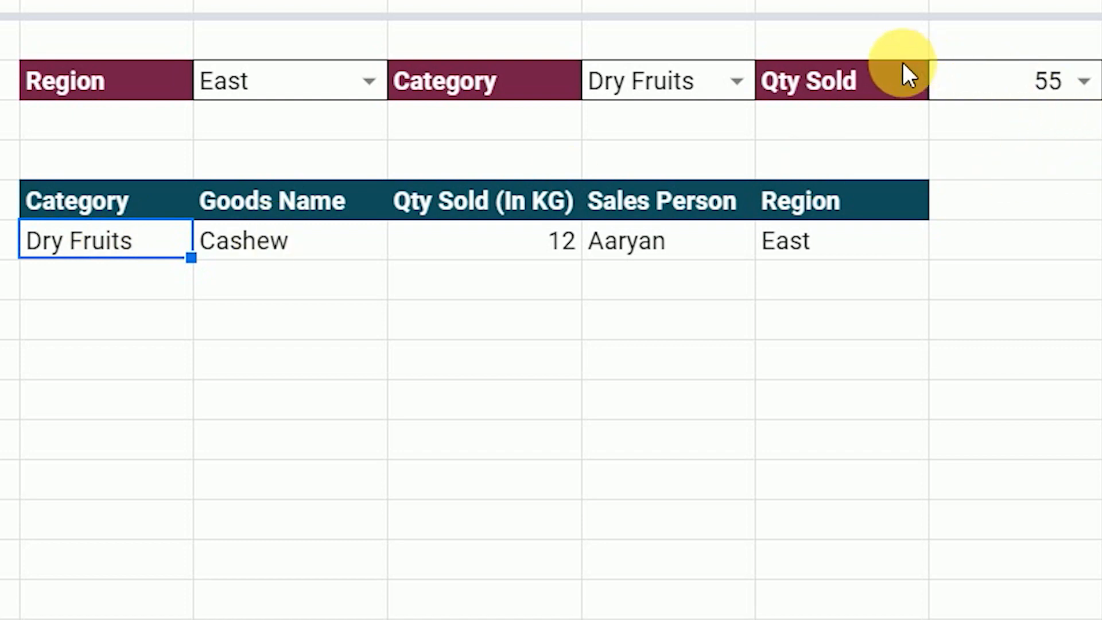
pyautogui.click(1084, 83)
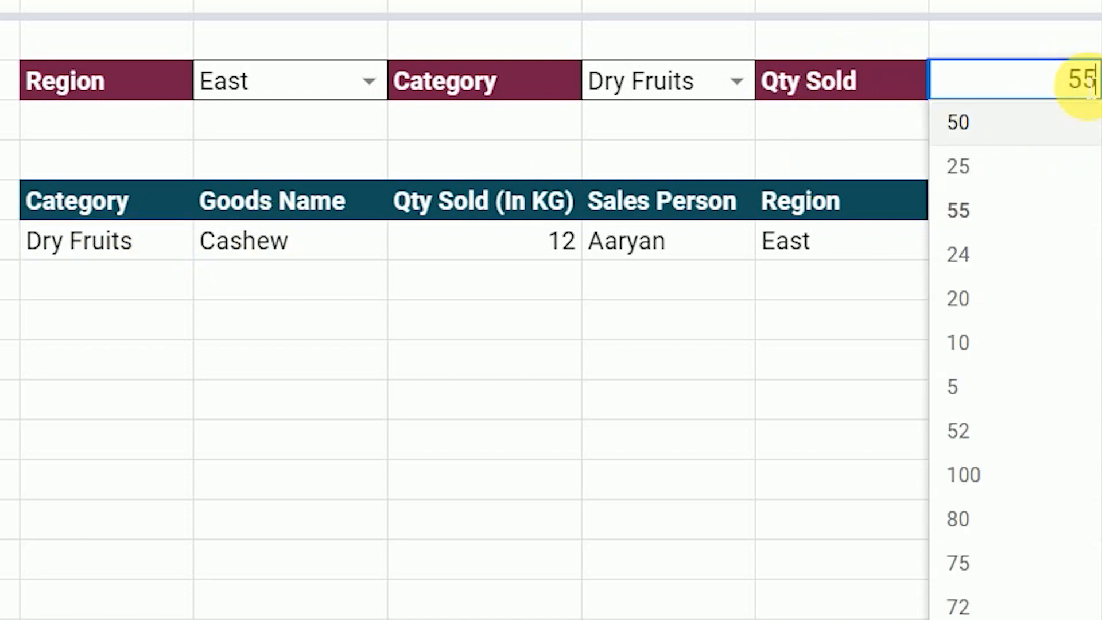
pyautogui.click(1010, 356)
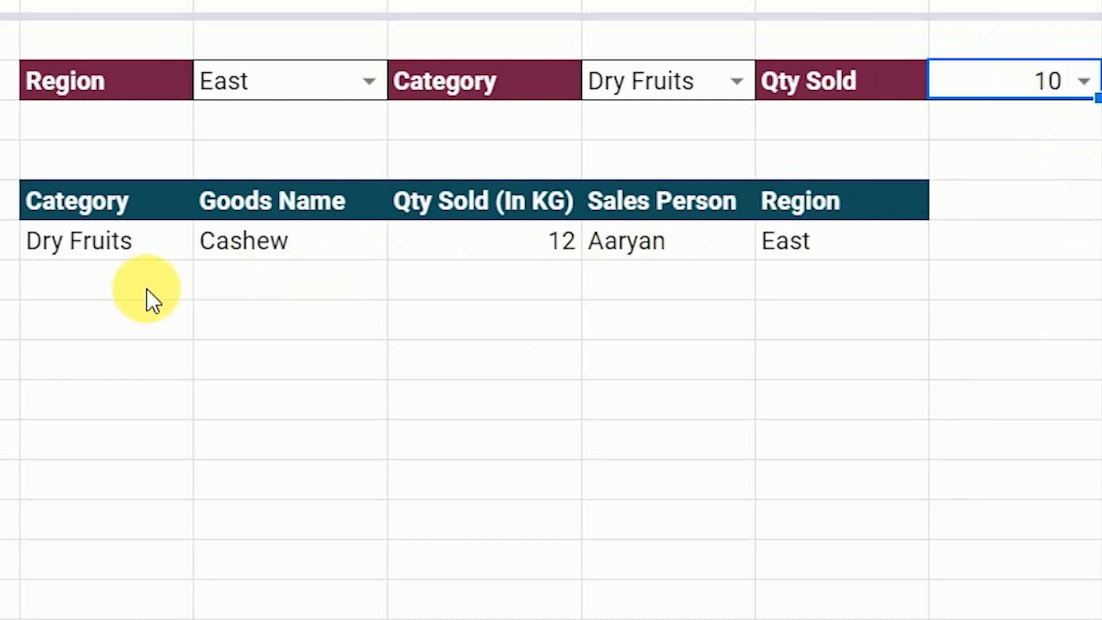
# - Extend the FILTER formula in H7 with a third condition for quantity sold, C2:C>$M$3, and enter it
pyautogui.click(70, 246)
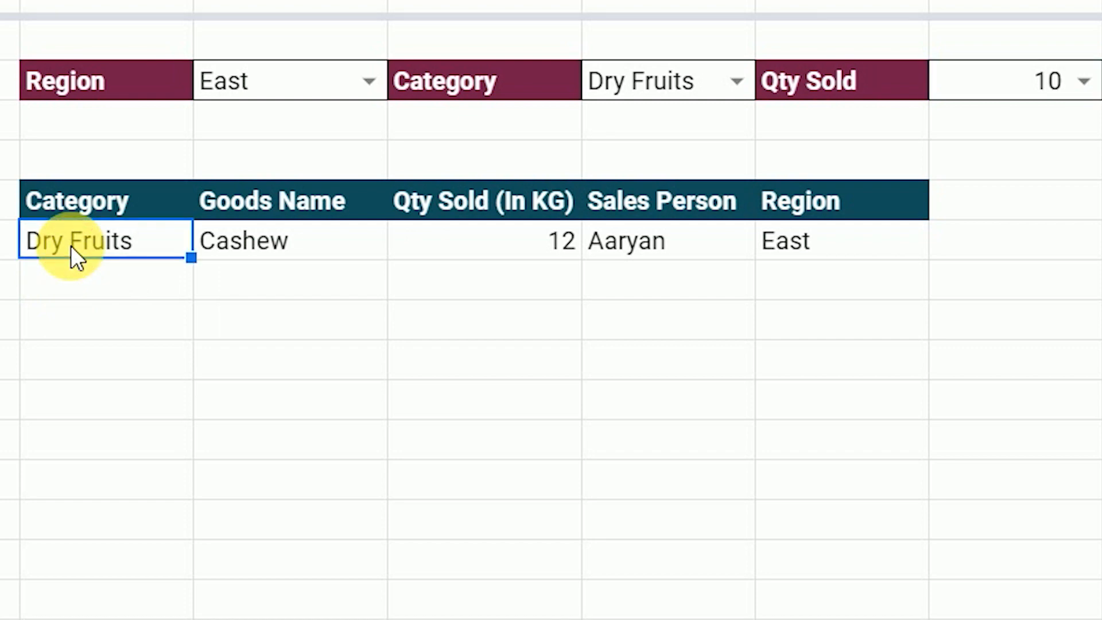
pyautogui.doubleClick(71, 246)
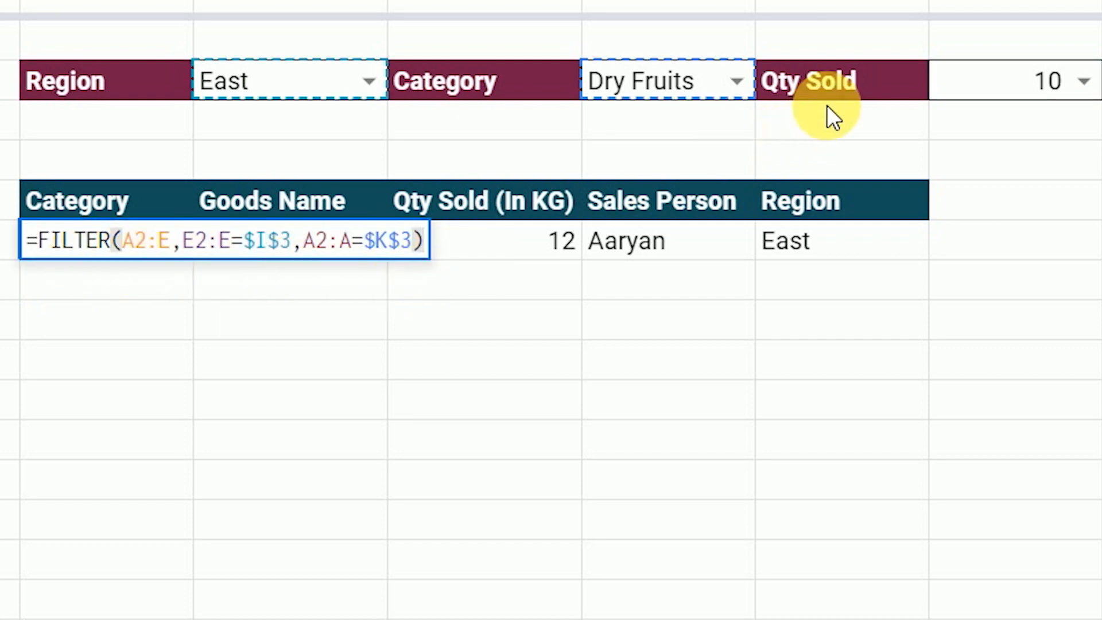
pyautogui.click(417, 251)
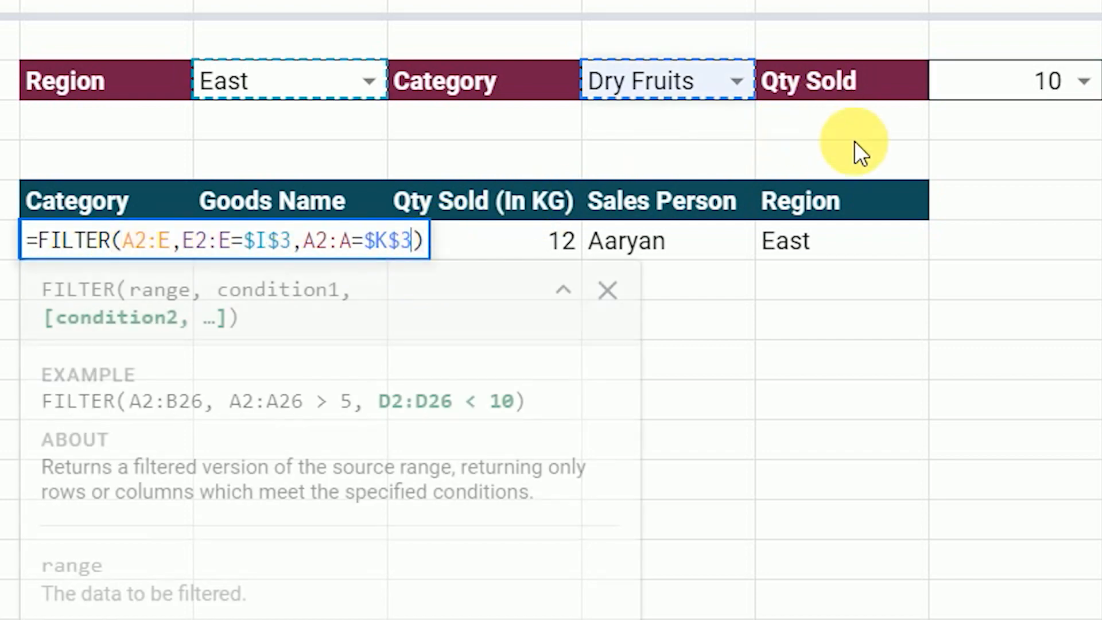
pyautogui.write(',')
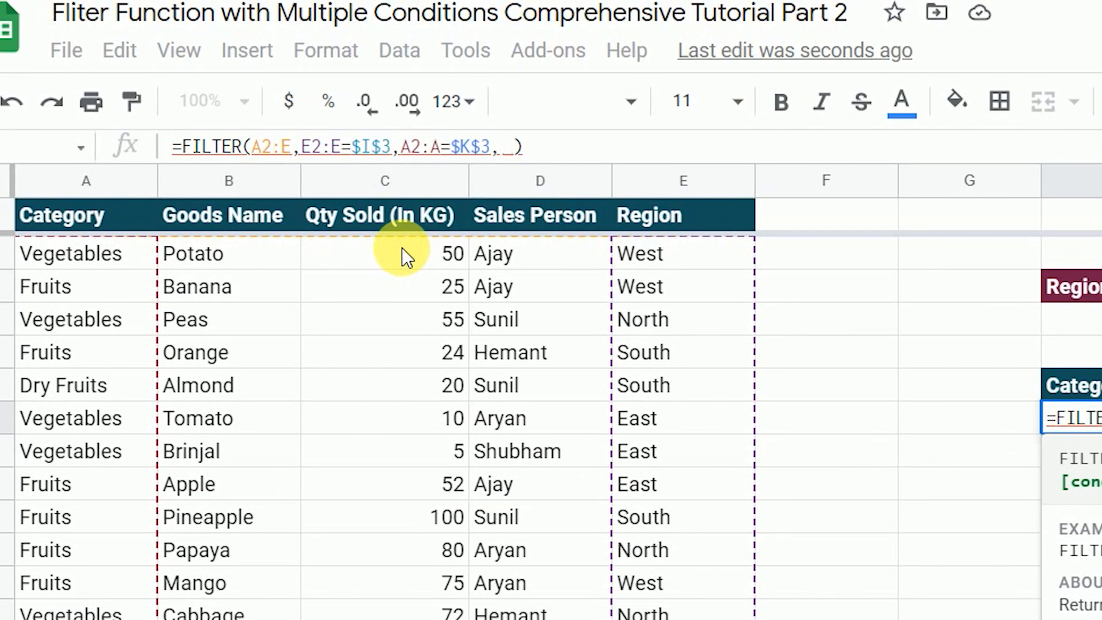
pyautogui.moveTo(399, 247); pyautogui.dragTo(414, 619)
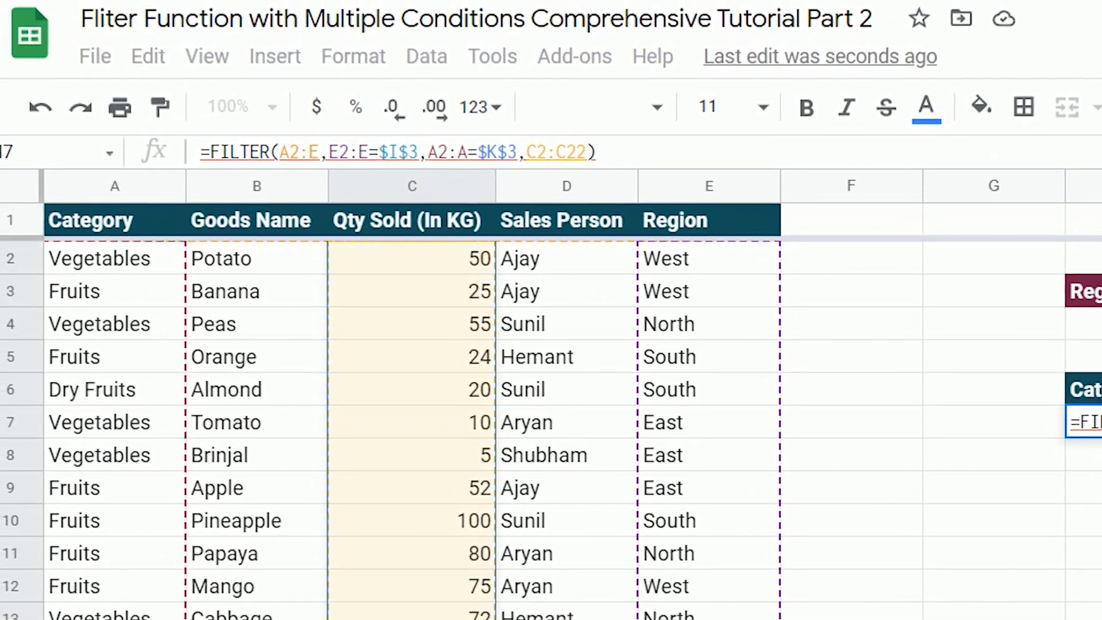
pyautogui.press('BackSpace')
pyautogui.press('BackSpace')
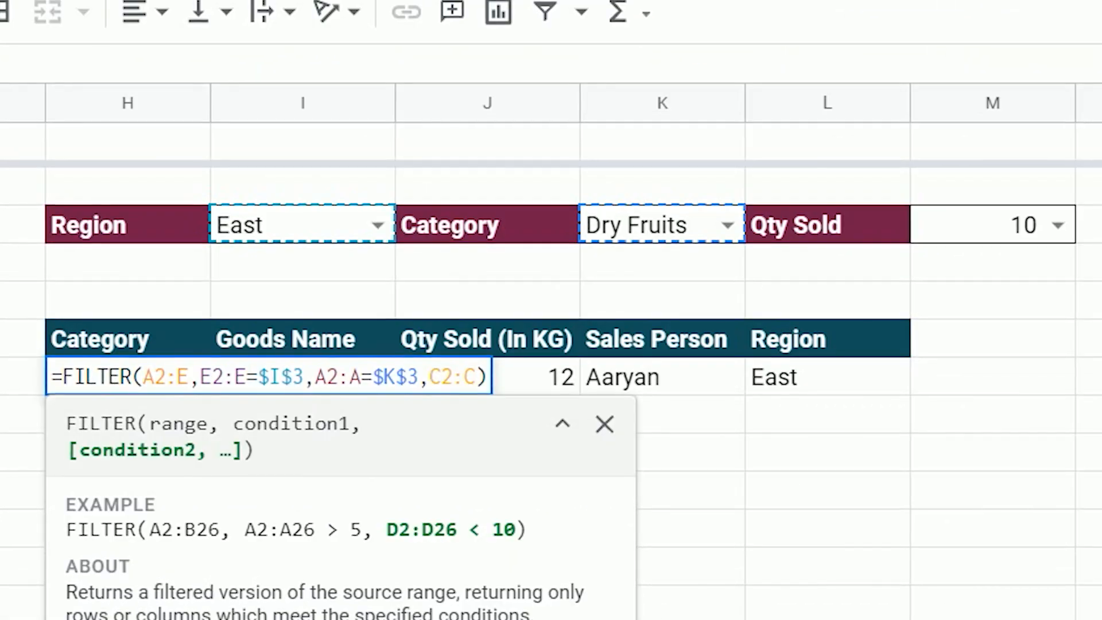
pyautogui.write('>')
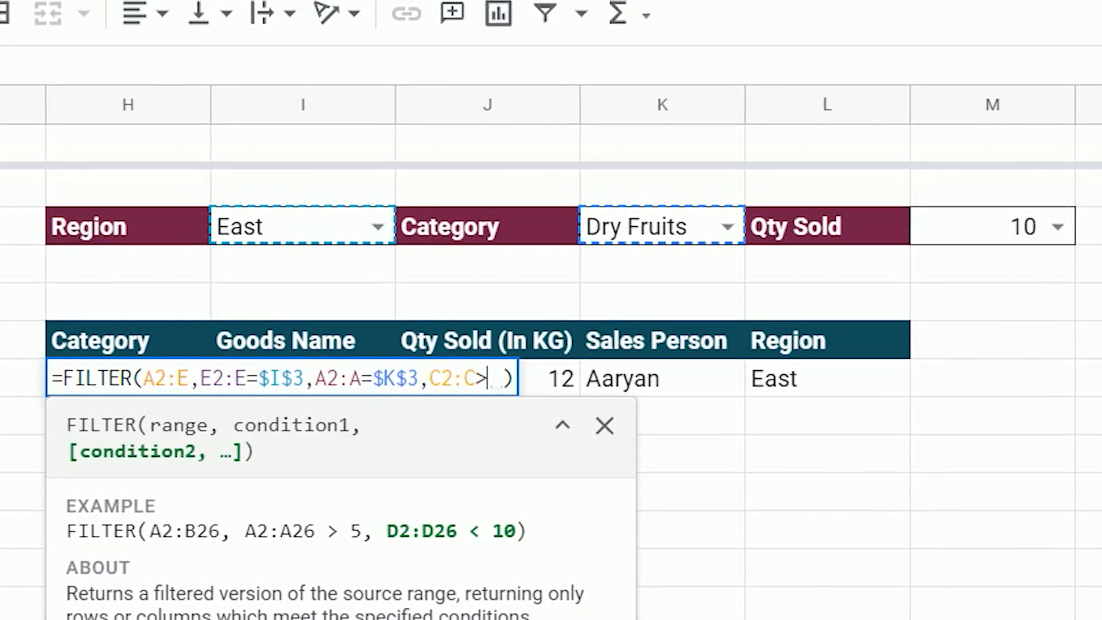
pyautogui.click(1009, 224)
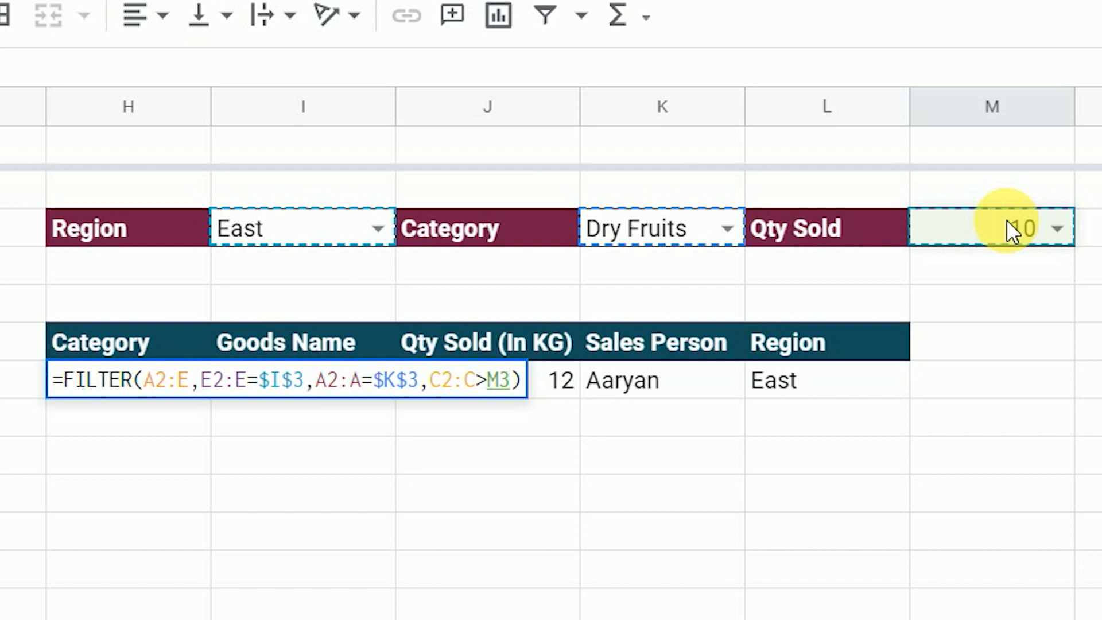
pyautogui.press('F4')
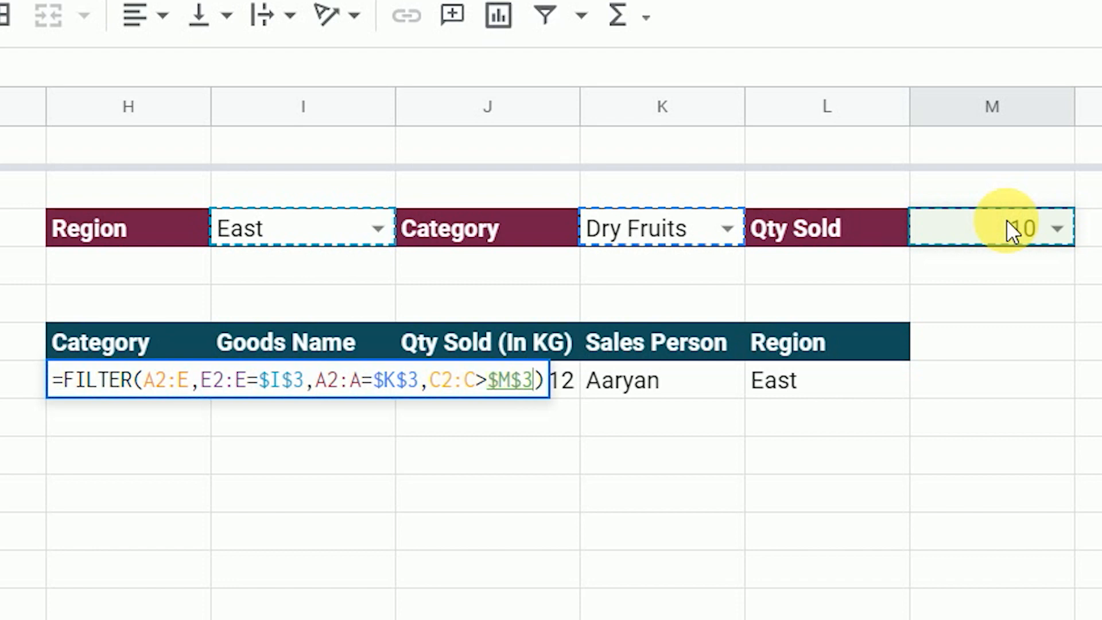
pyautogui.press('Return')
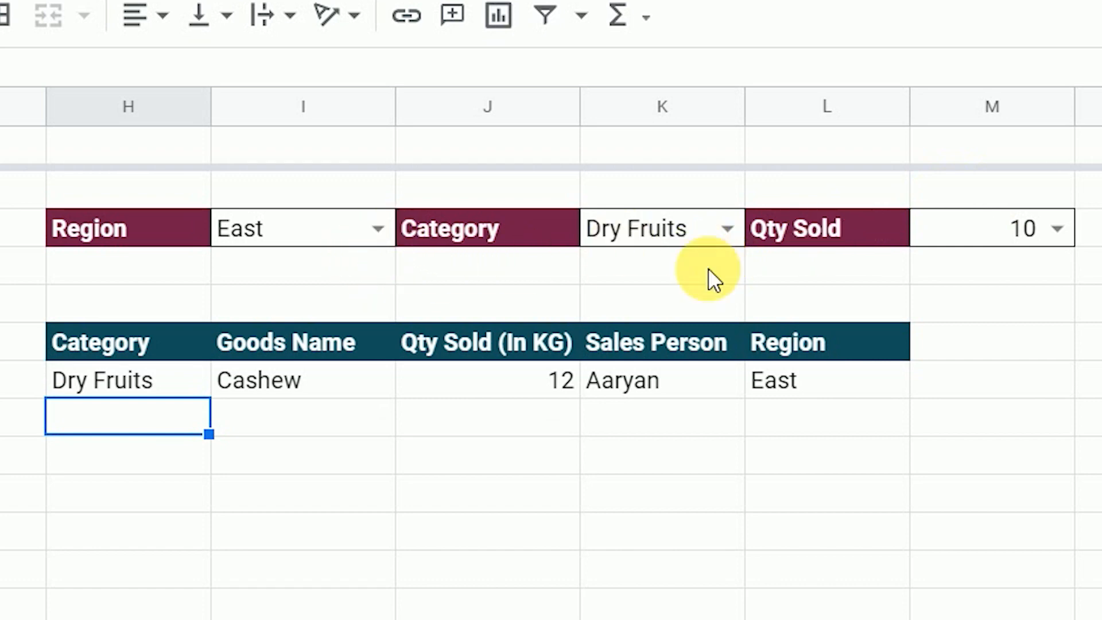
# - Test the quantity condition by setting Qty Sold in M3 to 20, and check the filter output in H7
pyautogui.click(464, 383)
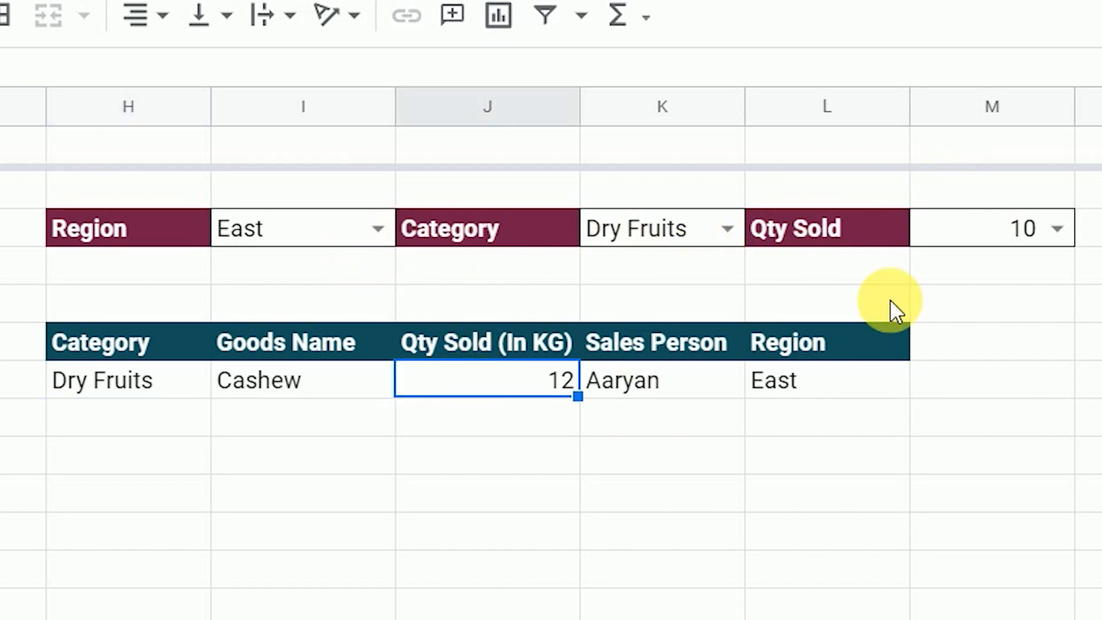
pyautogui.click(1057, 237)
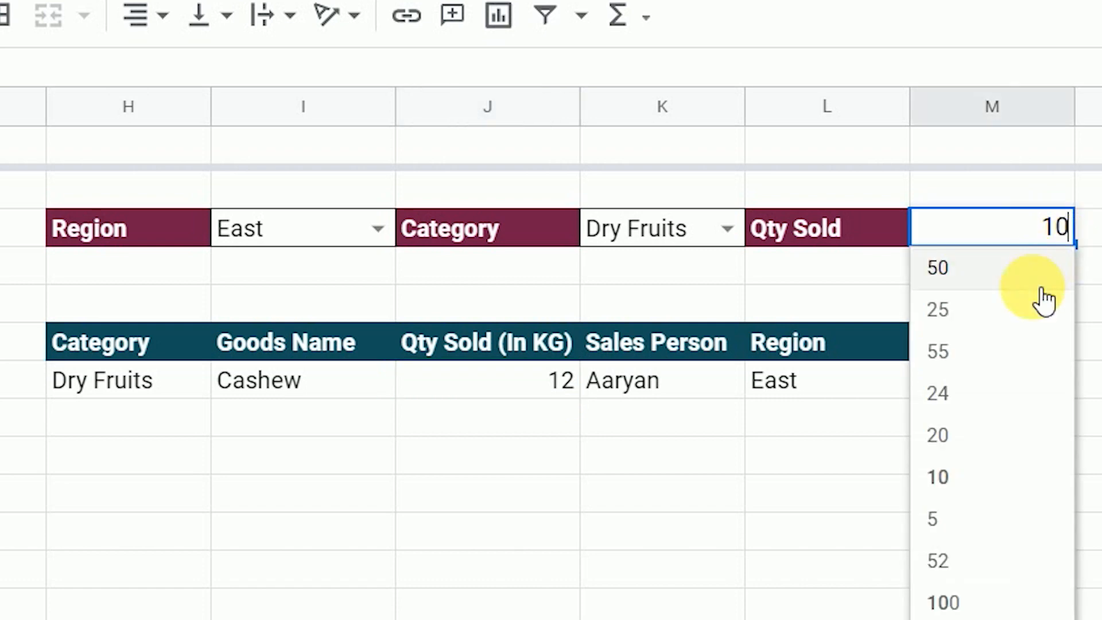
pyautogui.click(960, 452)
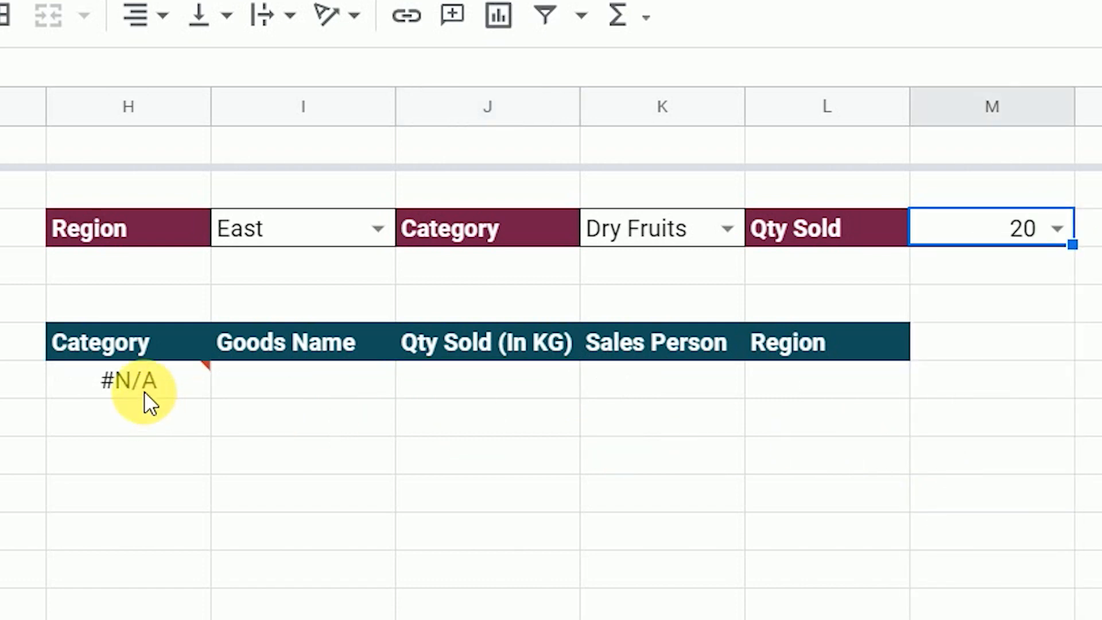
pyautogui.moveTo(143, 391)
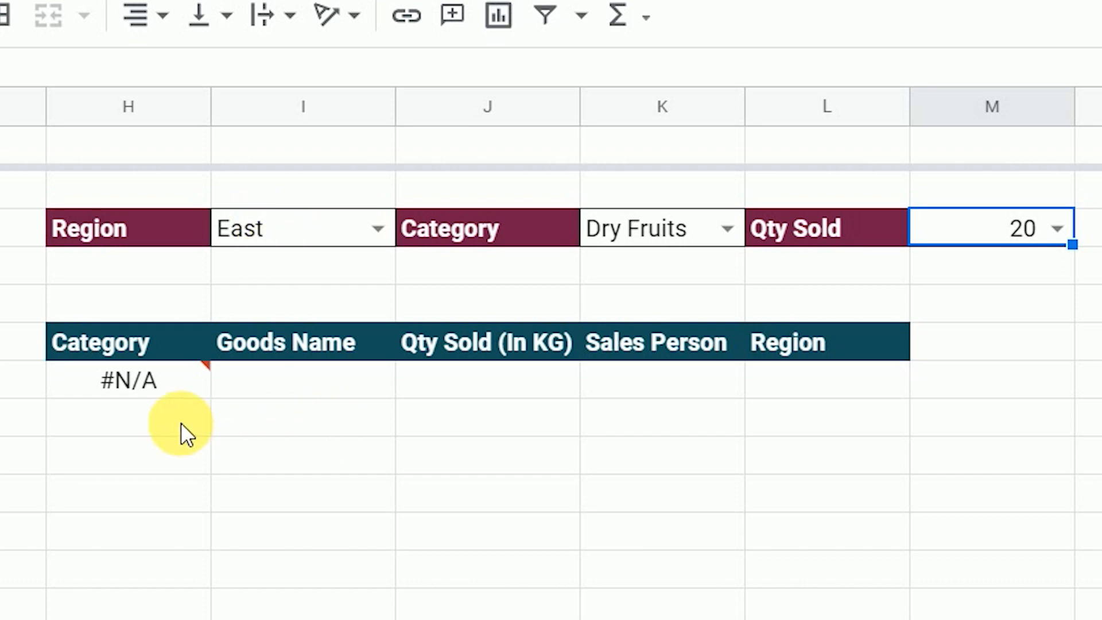
pyautogui.click(153, 395)
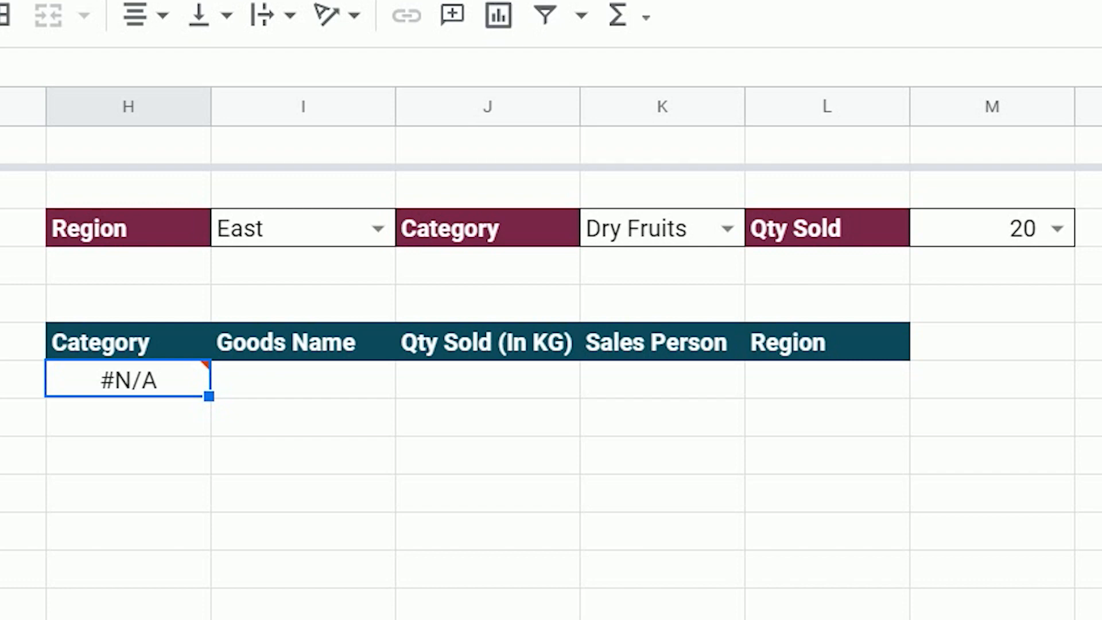
# - Test all three conditions together by setting Region to North in I3 and Category to Vegetables in K3
pyautogui.click(377, 231)
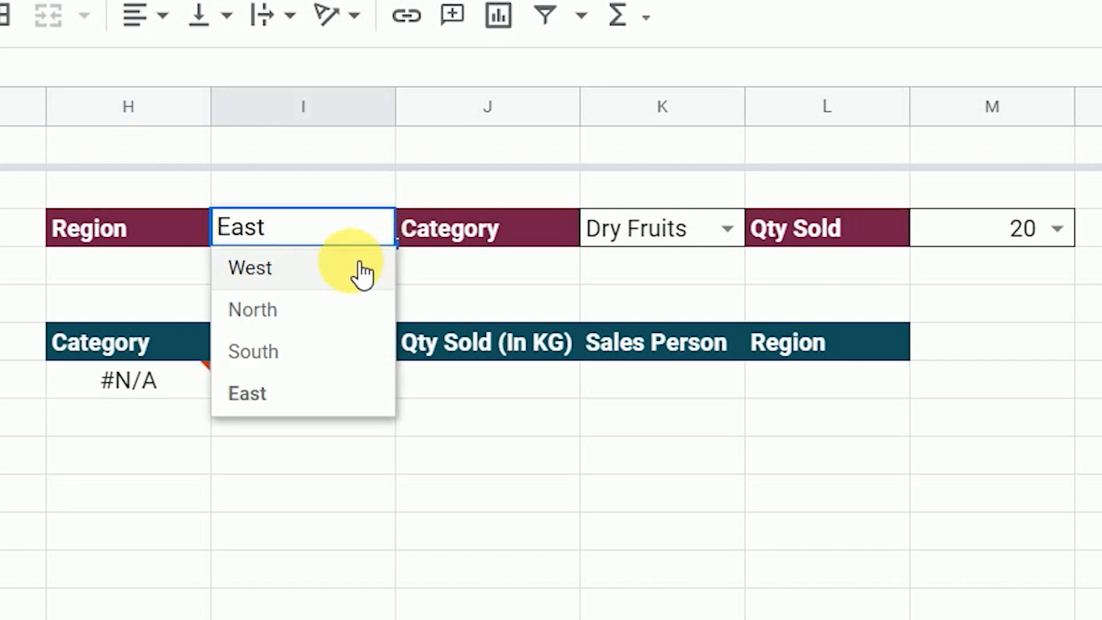
pyautogui.click(296, 320)
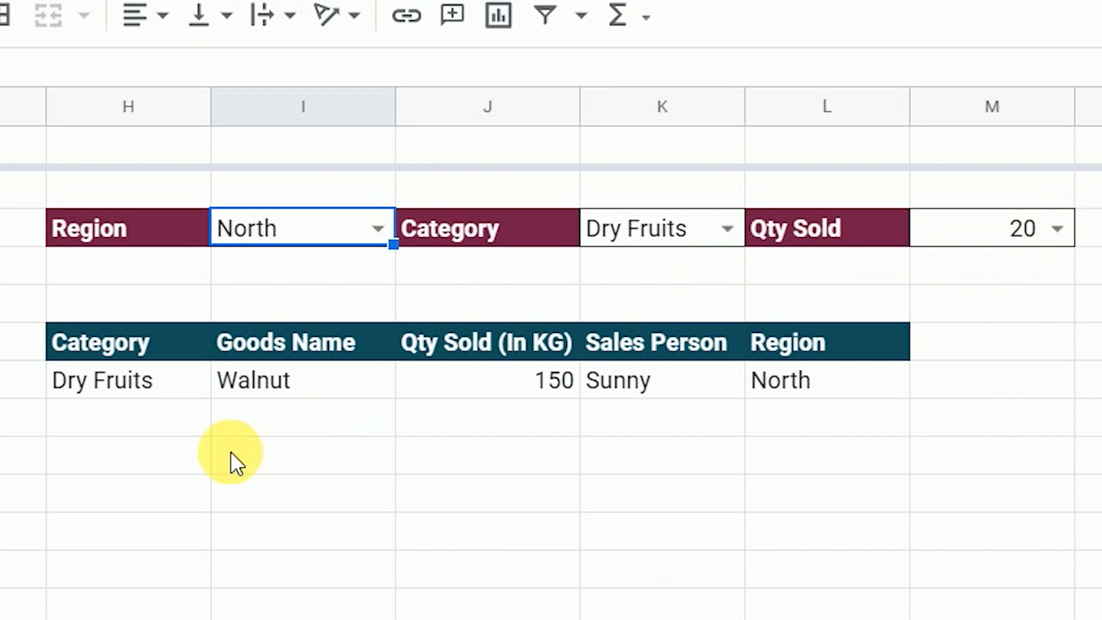
pyautogui.click(724, 232)
pyautogui.click(698, 269)
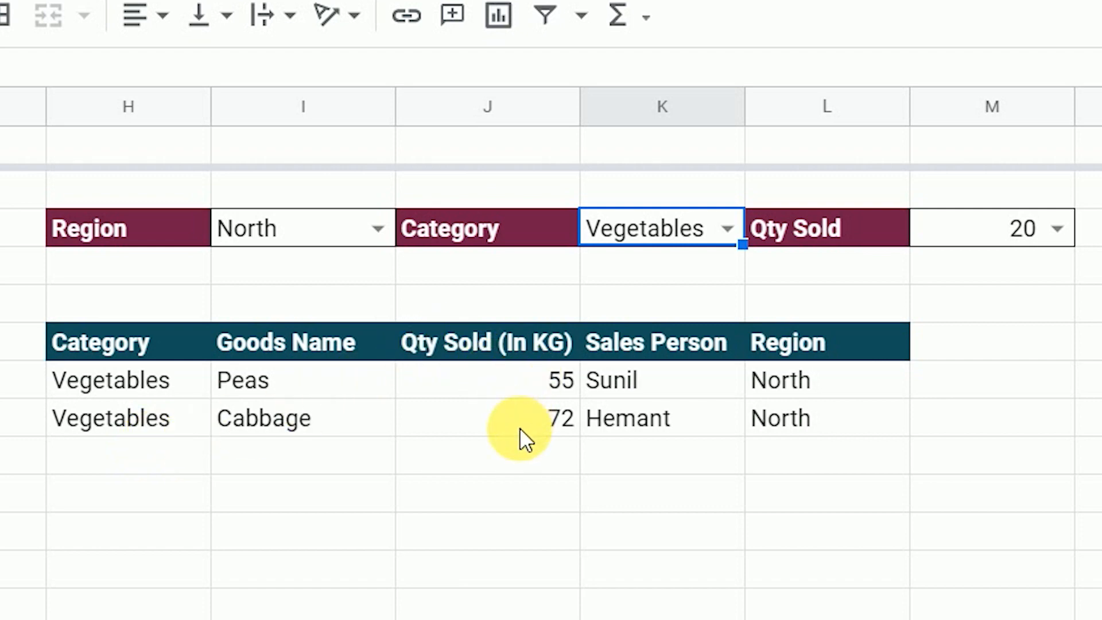
# - Set the Qty Sold criterion in M3 to 55 and check the quantity in the filtered result
pyautogui.click(1055, 228)
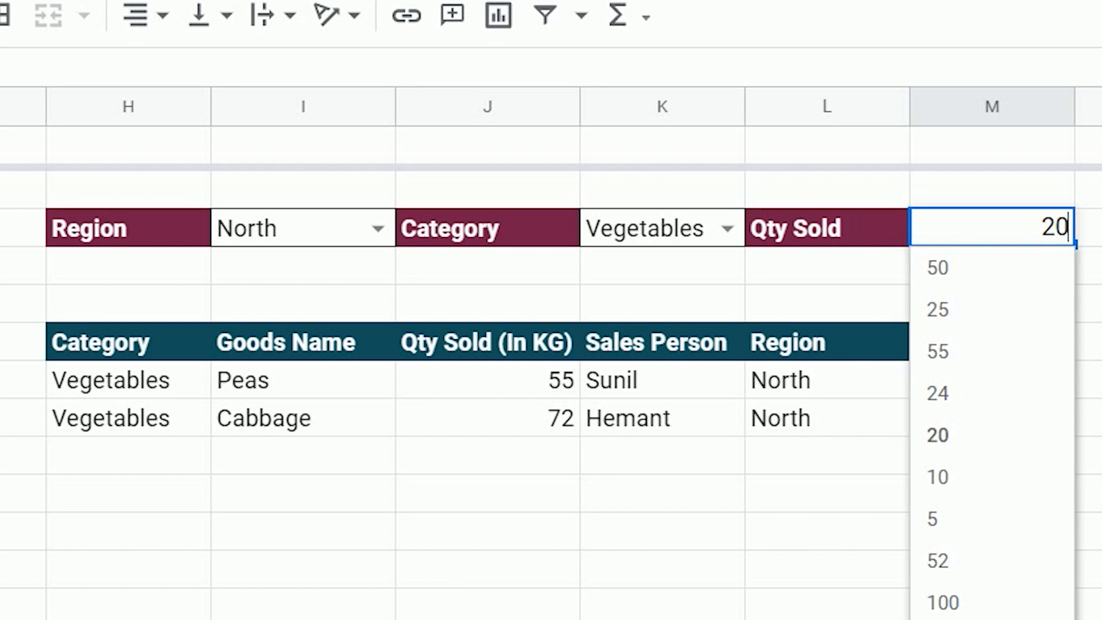
pyautogui.click(1008, 349)
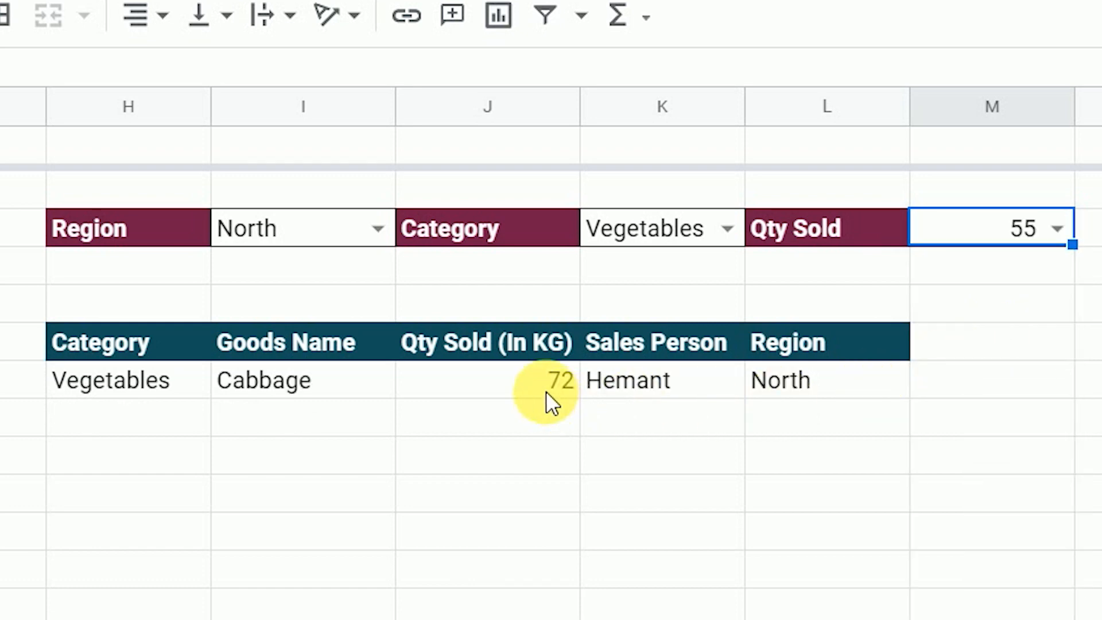
pyautogui.click(545, 390)
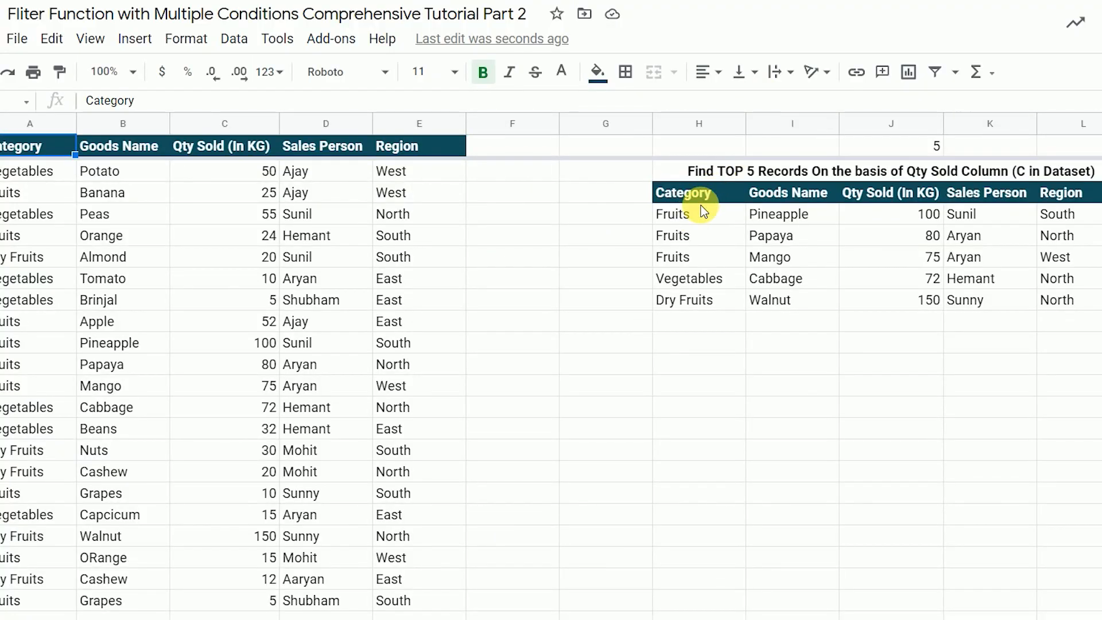
# - Clear the existing formula from the first Category cell of the TOP 5 records table, and inspect the table's title and the count in J1
pyautogui.click(705, 211)
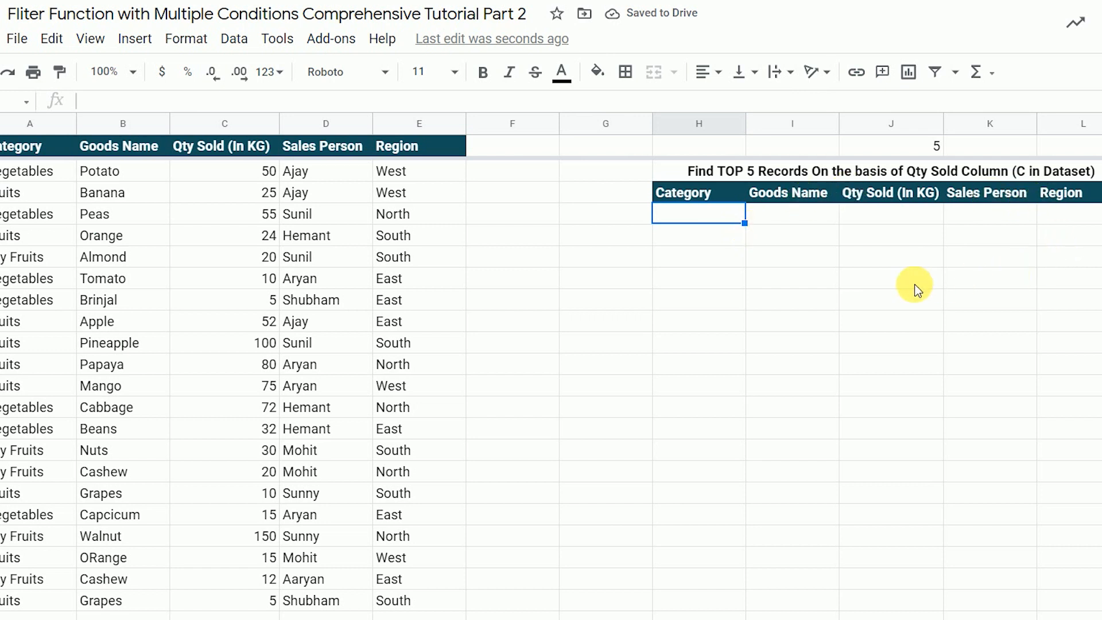
pyautogui.click(697, 167)
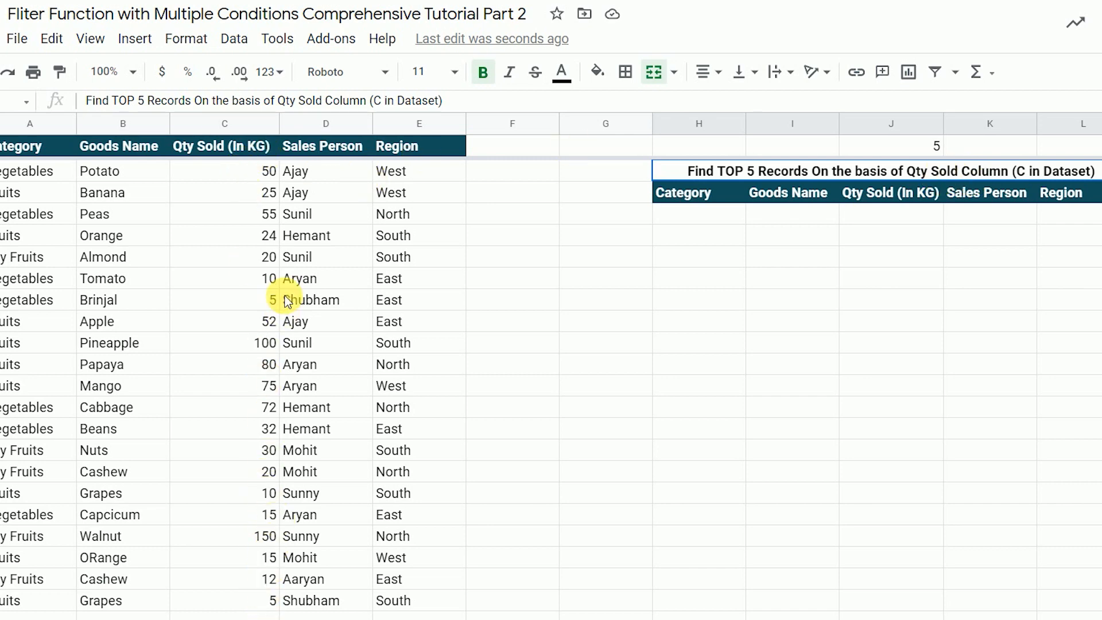
pyautogui.click(926, 151)
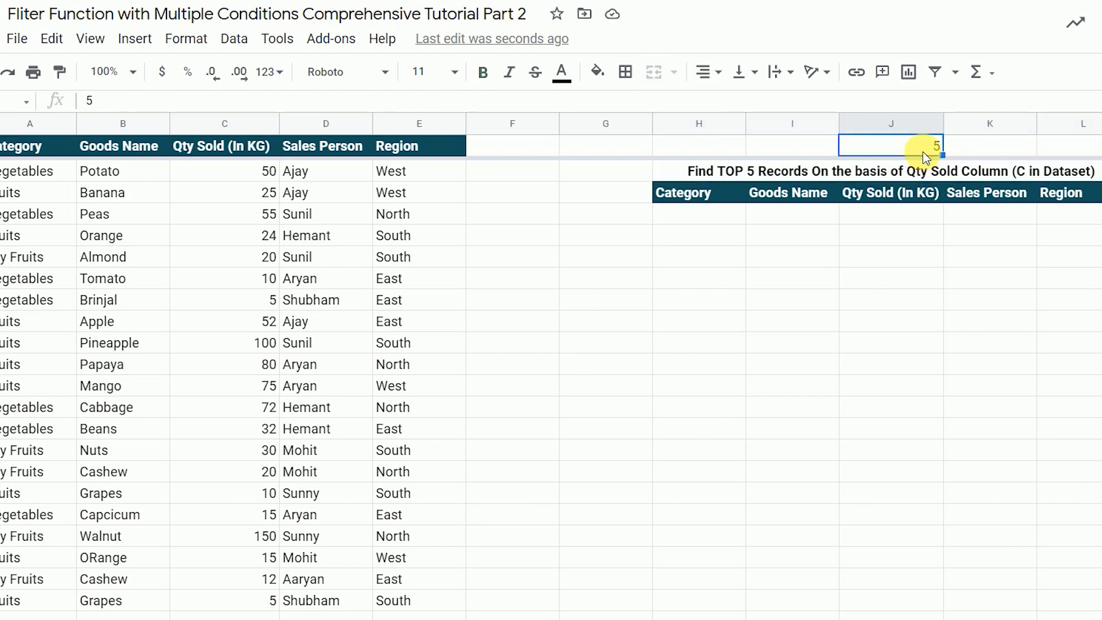
# - Start a FILTER formula in the first Category cell of the TOP 5 records table, using the open-ended range A2:E
pyautogui.click(699, 212)
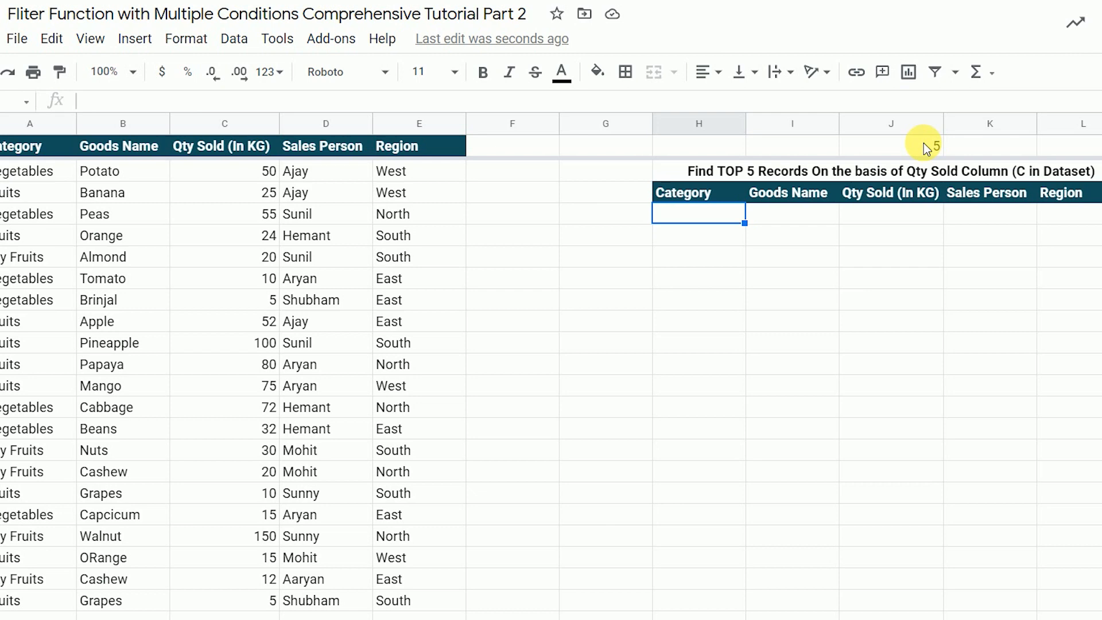
pyautogui.write('=filte')
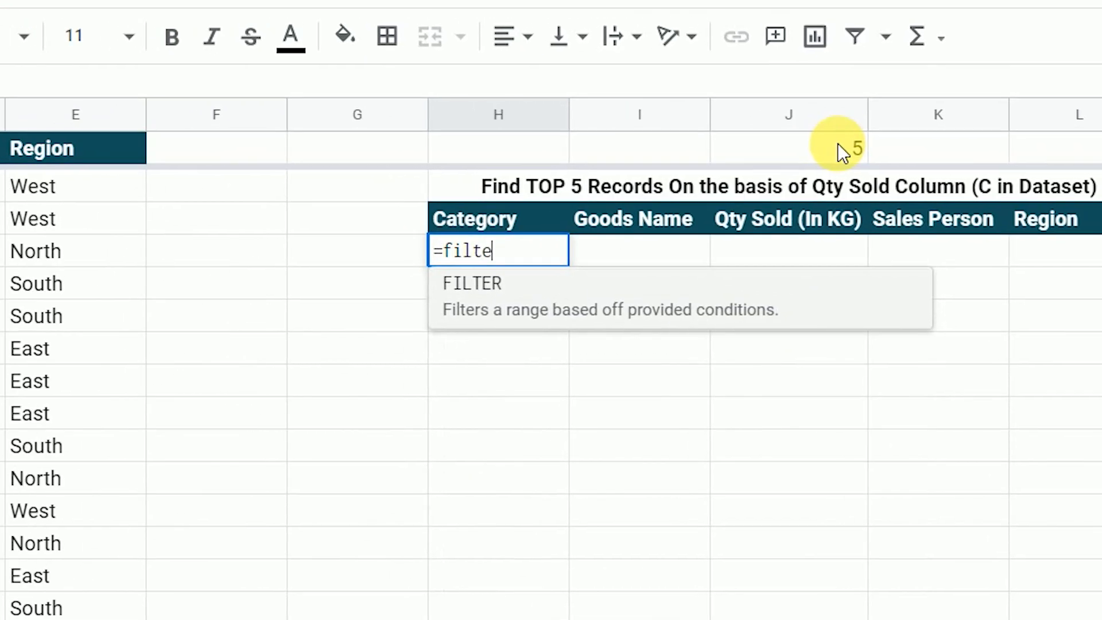
pyautogui.press('Tab')
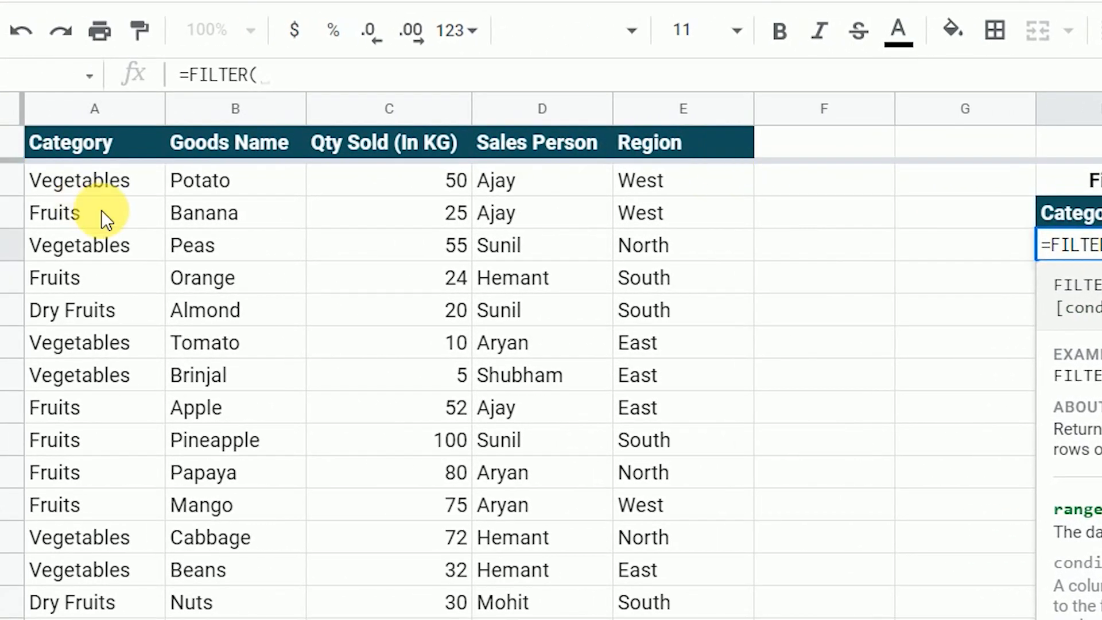
pyautogui.moveTo(79, 187); pyautogui.dragTo(636, 171)
pyautogui.press('BackSpace')
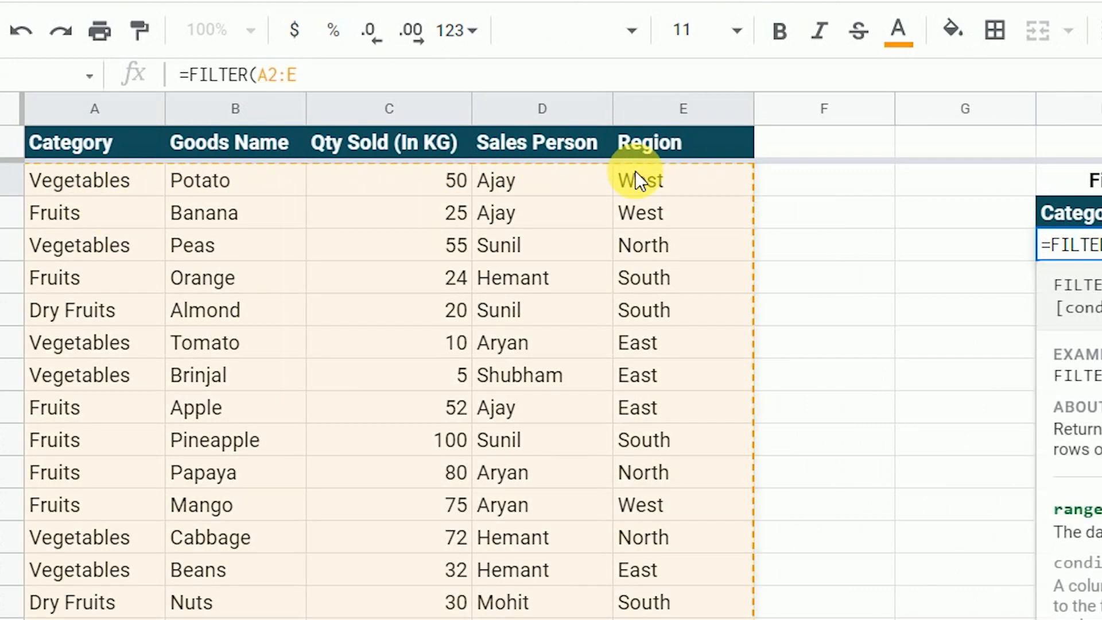
pyautogui.write(',')
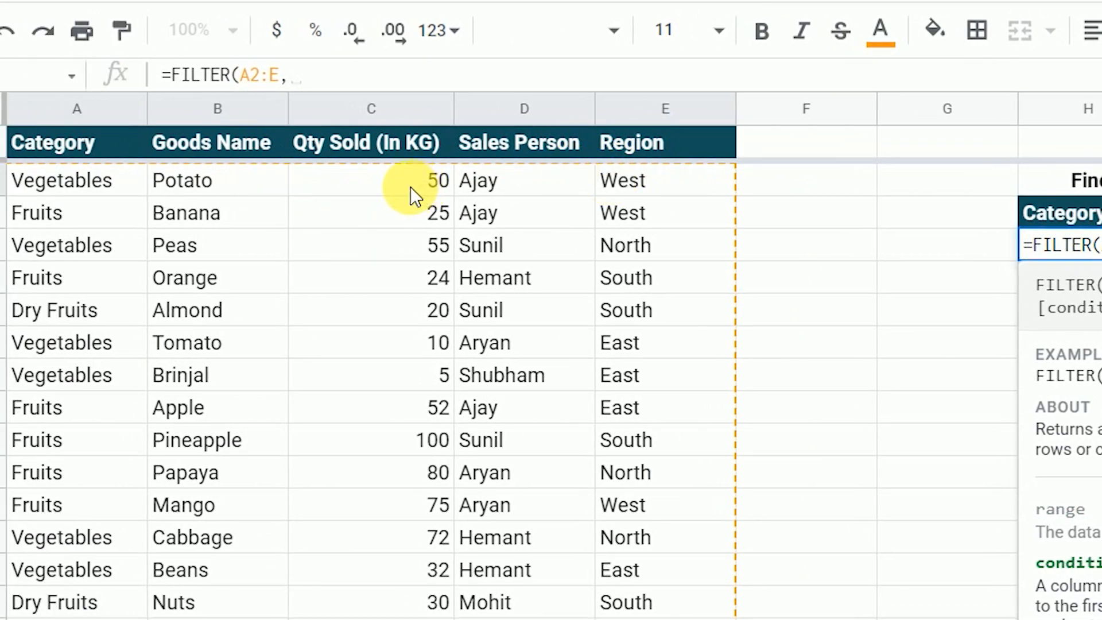
# - Begin the filter condition with the open-ended Qty Sold range C2:C and a greater-than comparison
pyautogui.moveTo(401, 181); pyautogui.dragTo(397, 619)
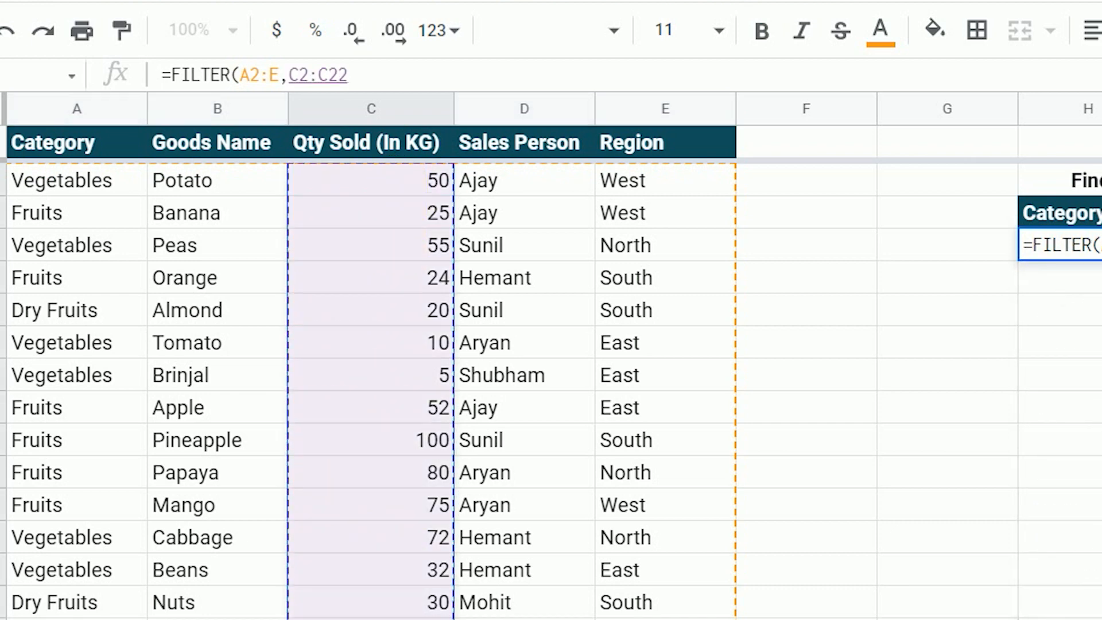
pyautogui.press('BackSpace')
pyautogui.press('BackSpace')
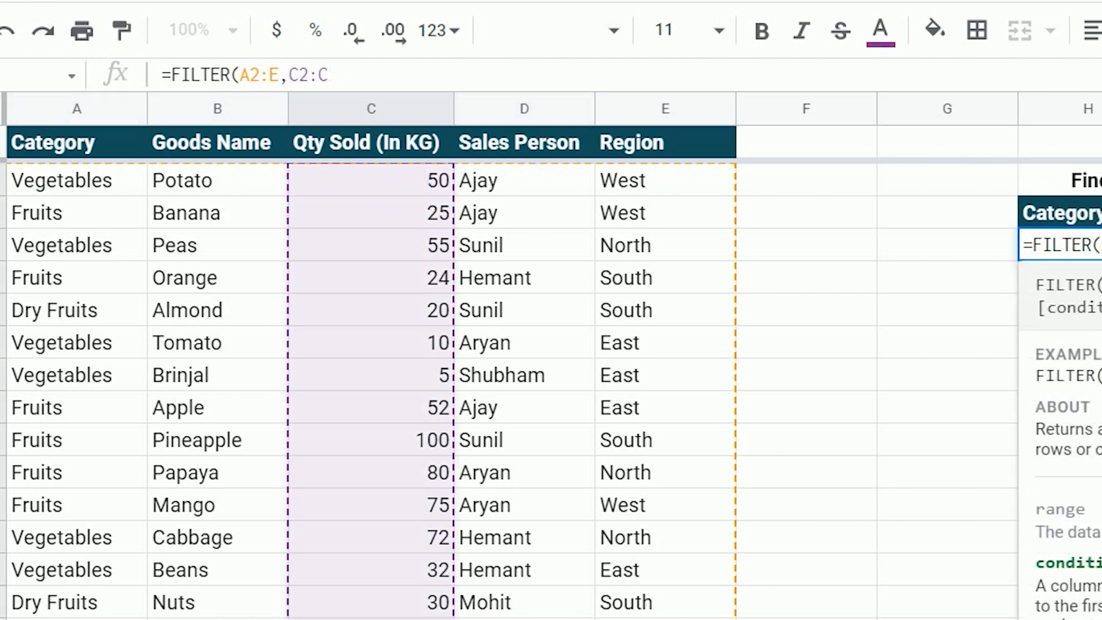
pyautogui.write('>')
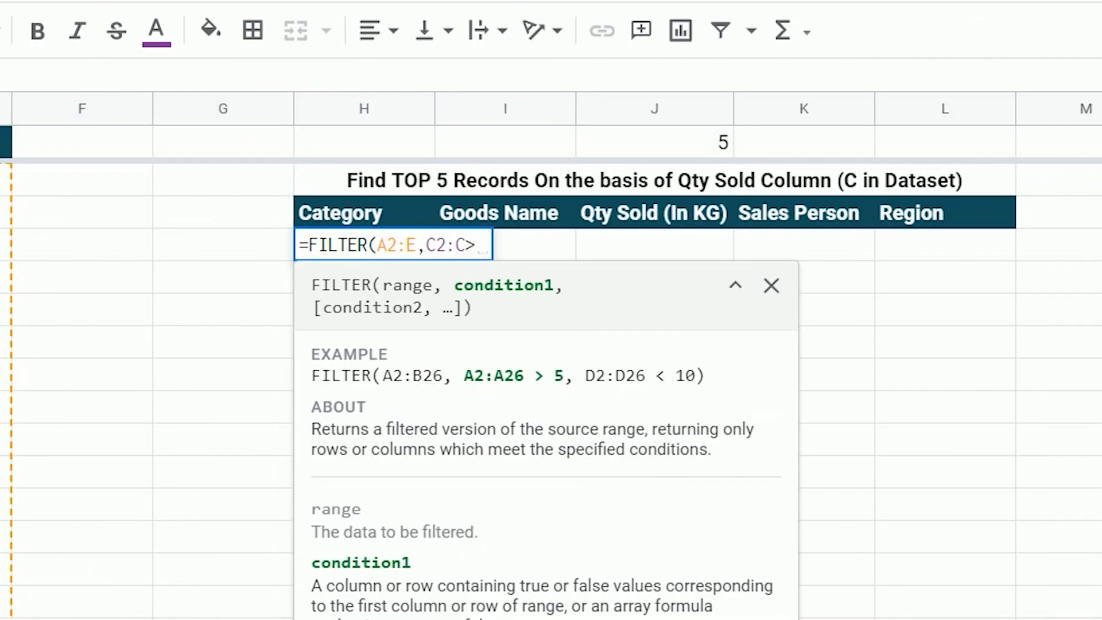
# - Complete the condition with LARGE(C2:C,$J$1), using J1 as an absolute reference, and enter the formula
pyautogui.write('Large')
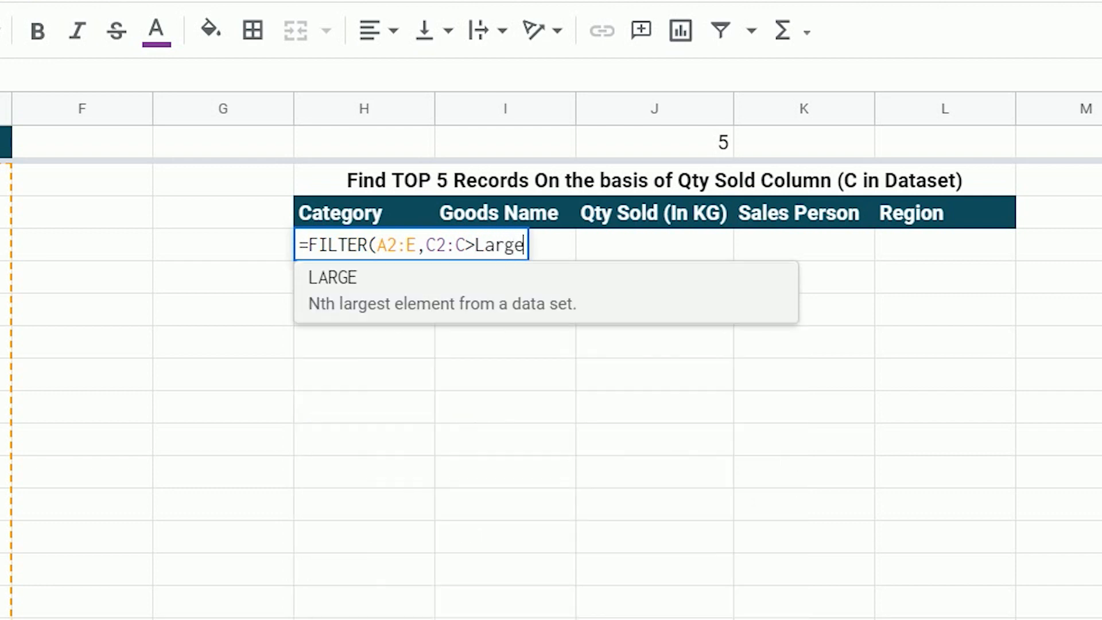
pyautogui.press('Tab')
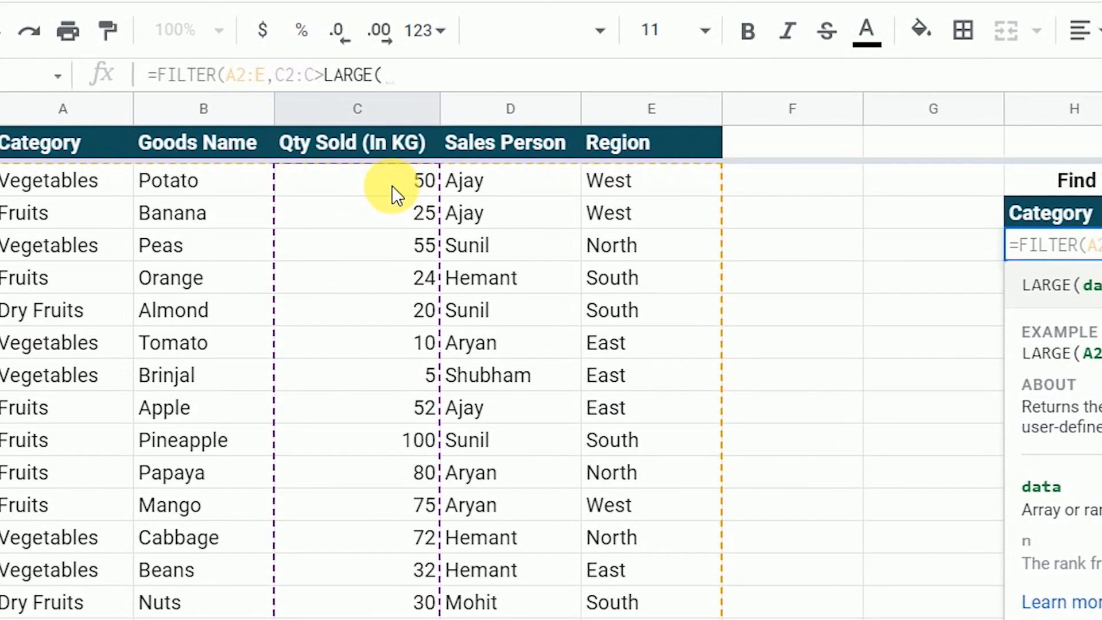
pyautogui.moveTo(392, 185); pyautogui.dragTo(373, 617)
pyautogui.press('BackSpace')
pyautogui.press('BackSpace')
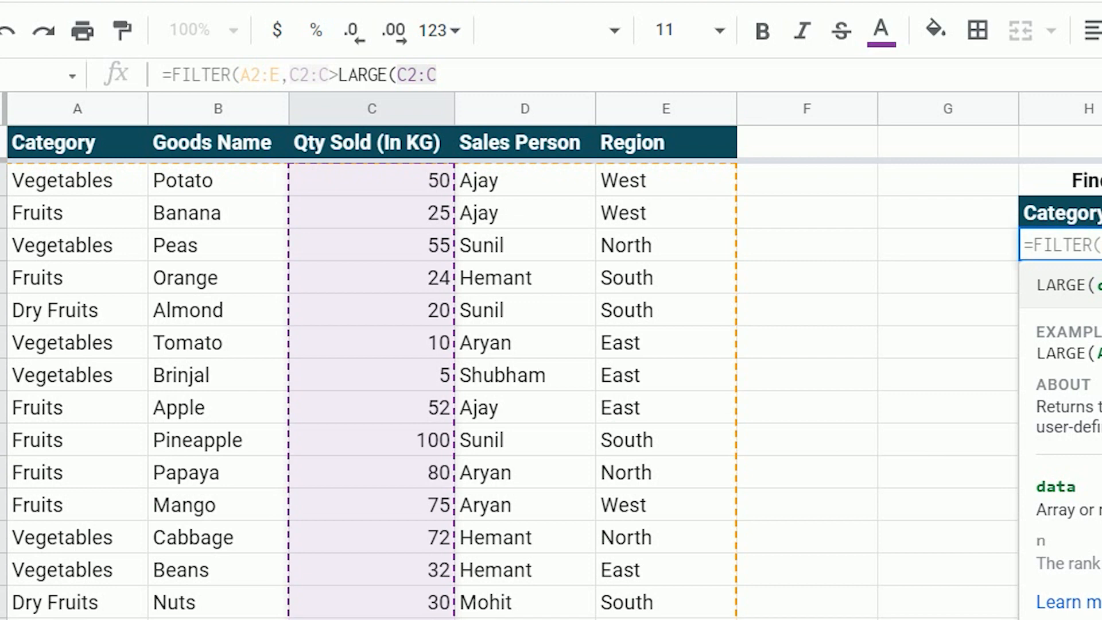
pyautogui.write(',')
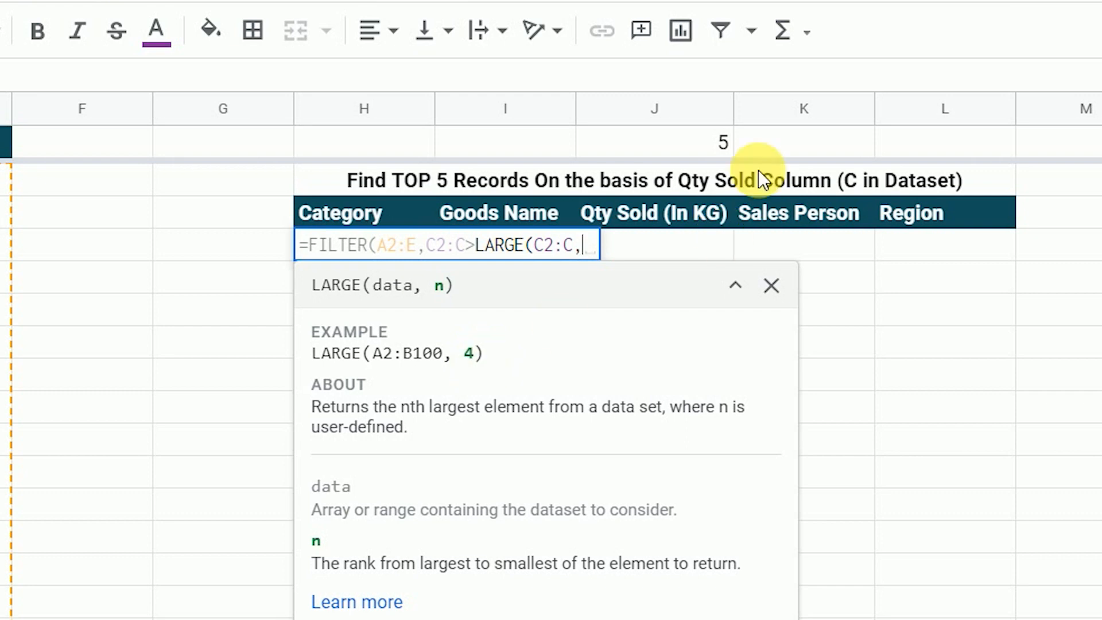
pyautogui.click(693, 141)
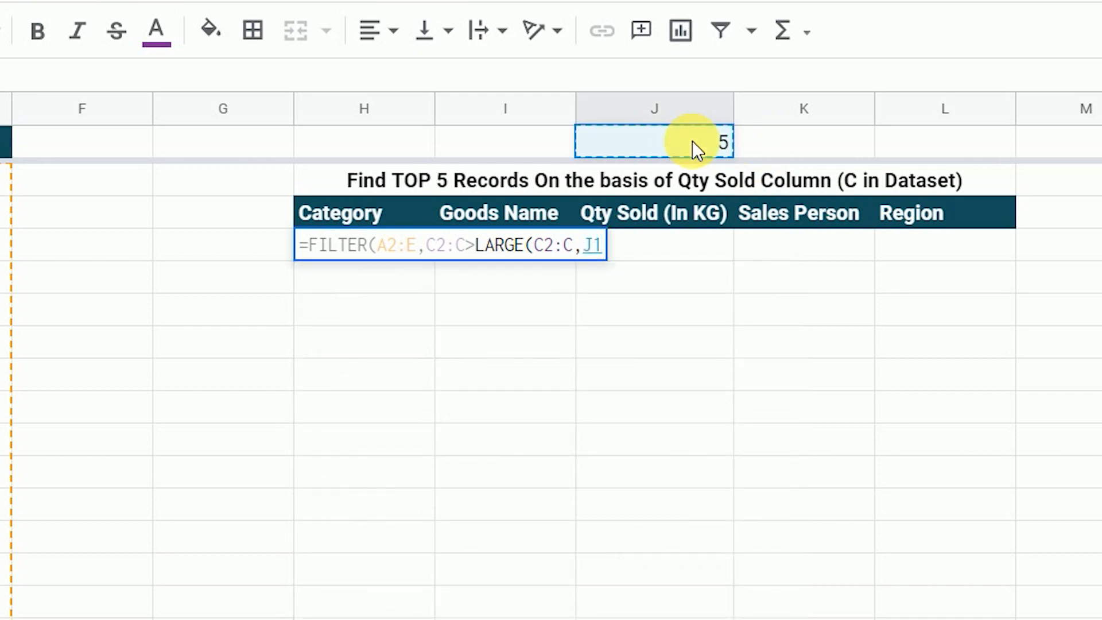
pyautogui.press('F4')
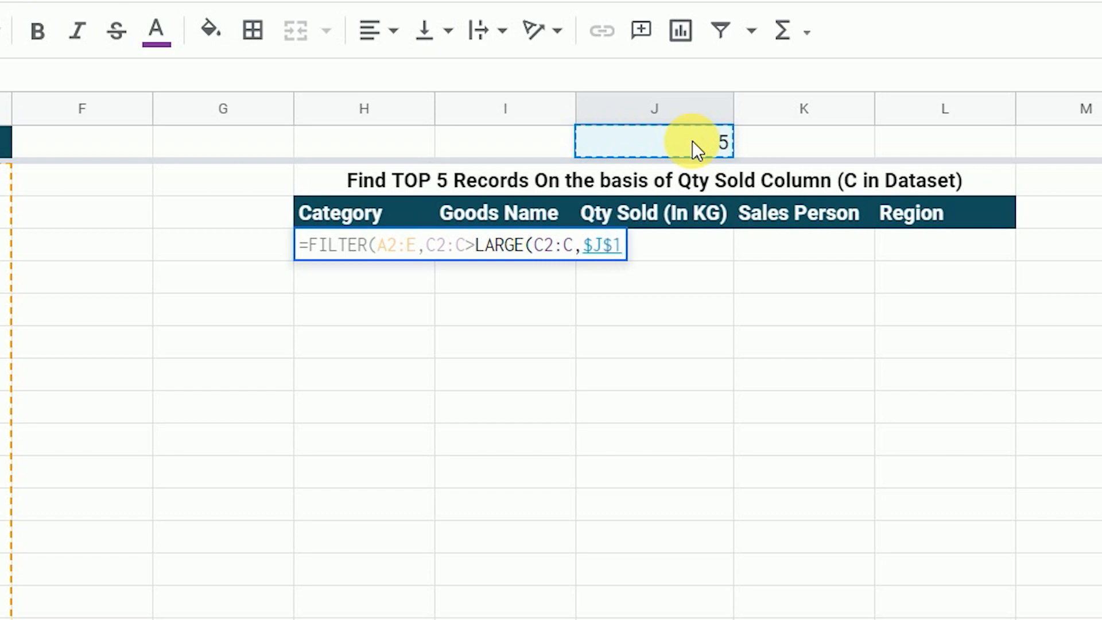
pyautogui.write(')')
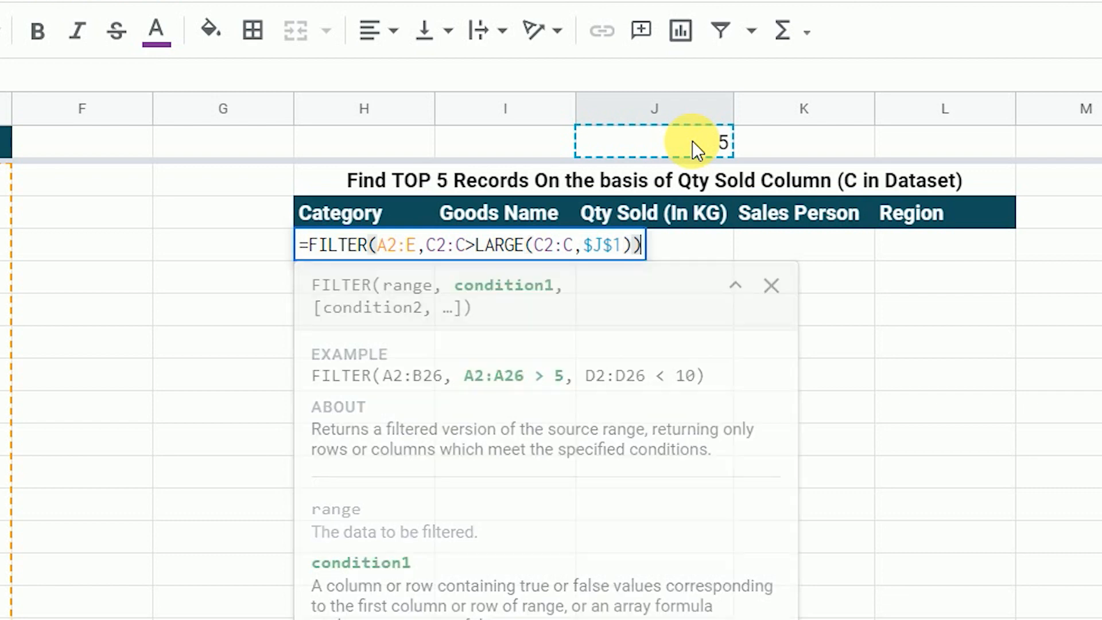
pyautogui.press('Return')
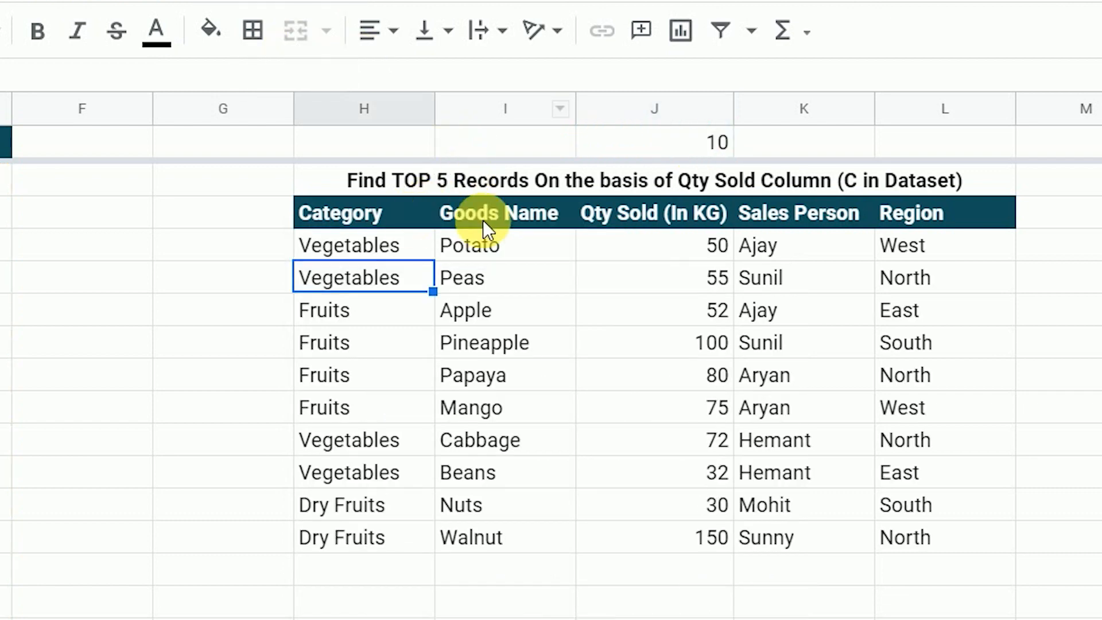
# - Test the filter formula by setting the record count in J1 to 5 and after that to 3
pyautogui.click(704, 147)
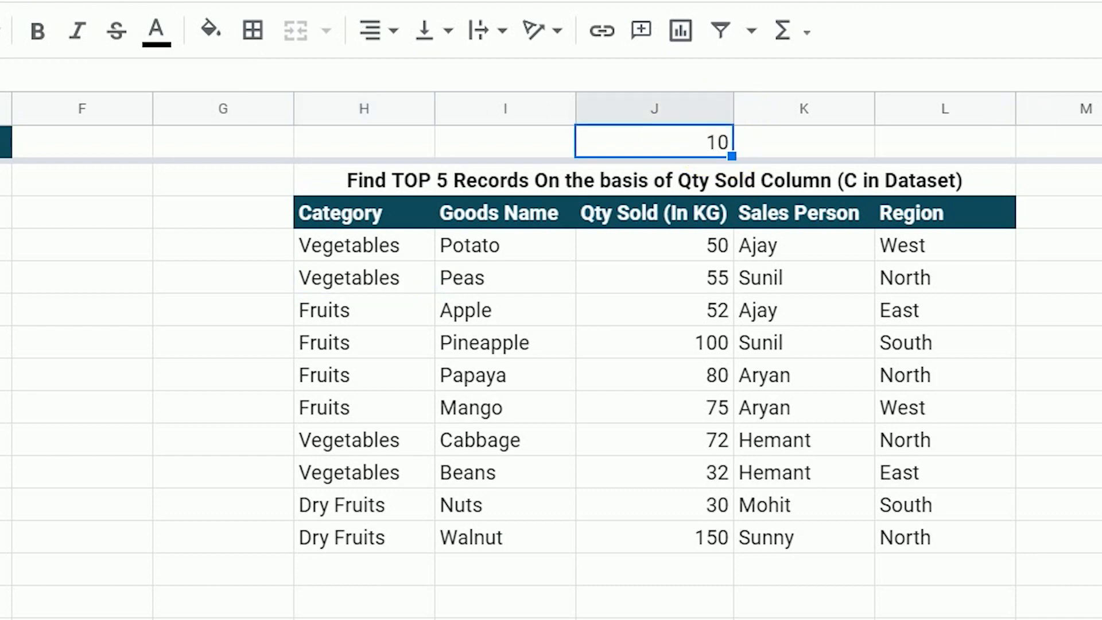
pyautogui.write('5')
pyautogui.press('Return')
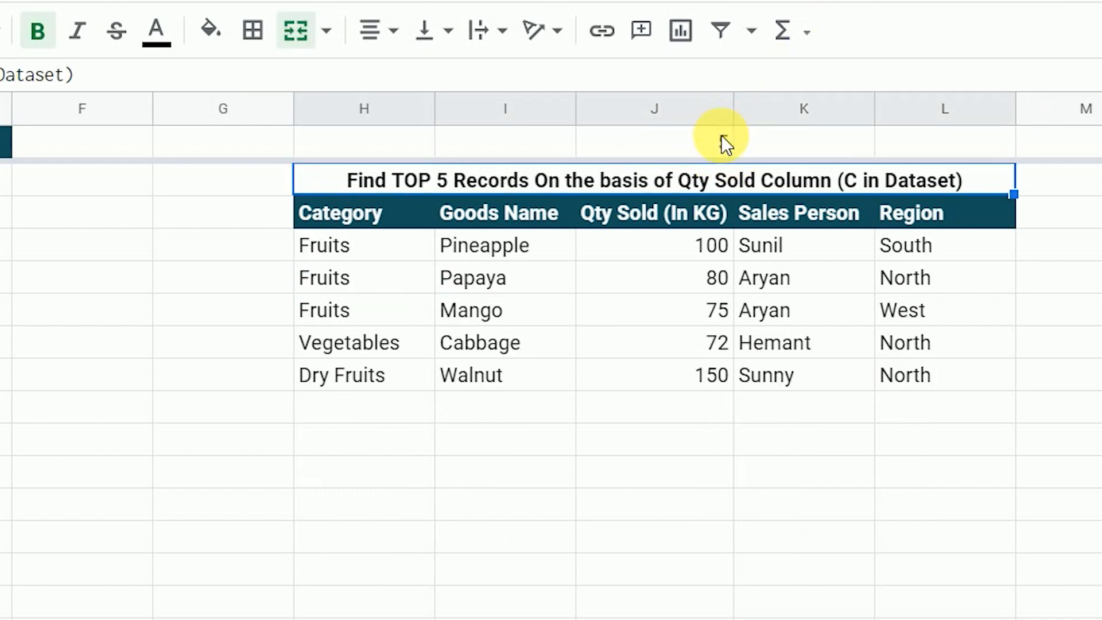
pyautogui.click(678, 146)
pyautogui.write('3')
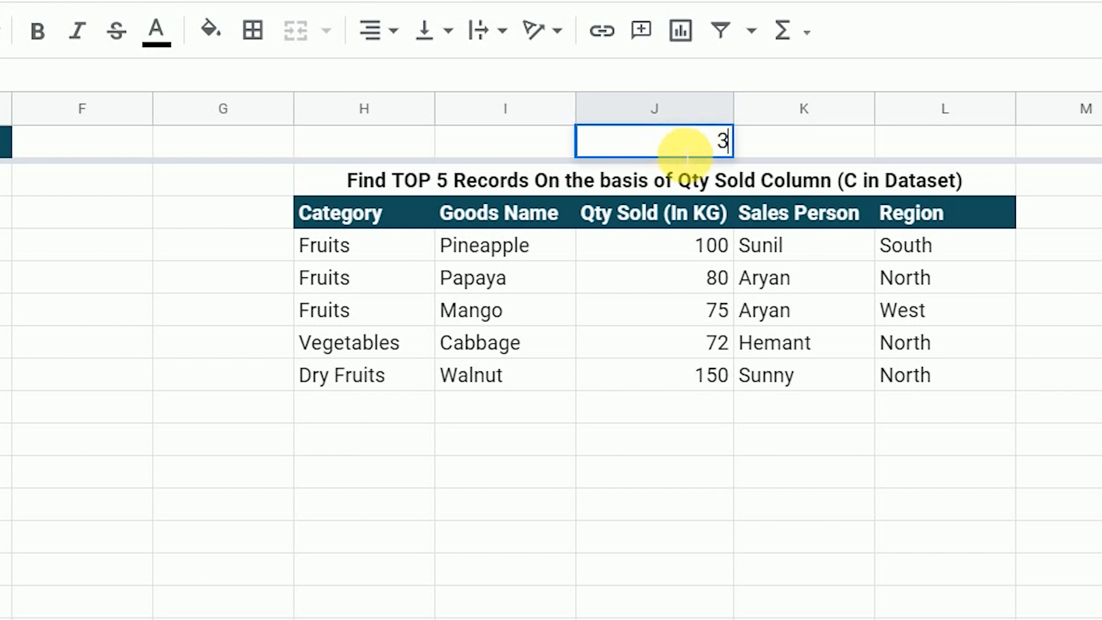
pyautogui.press('Return')
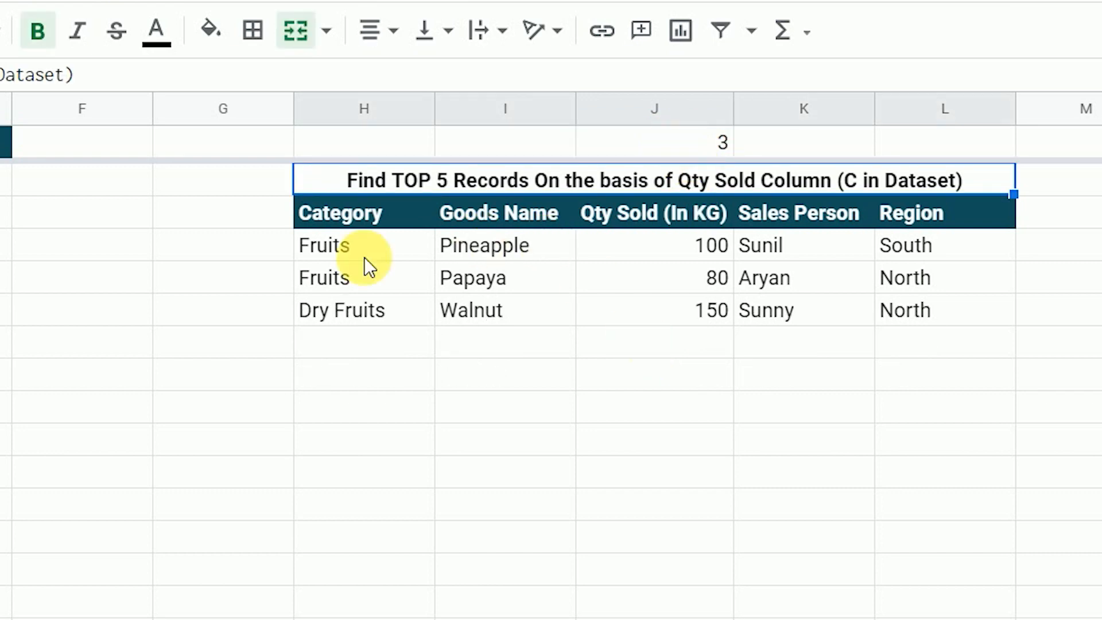
# - Edit the formula in the first Category cell so that a SORT function opens around the FILTER expression
pyautogui.click(316, 254)
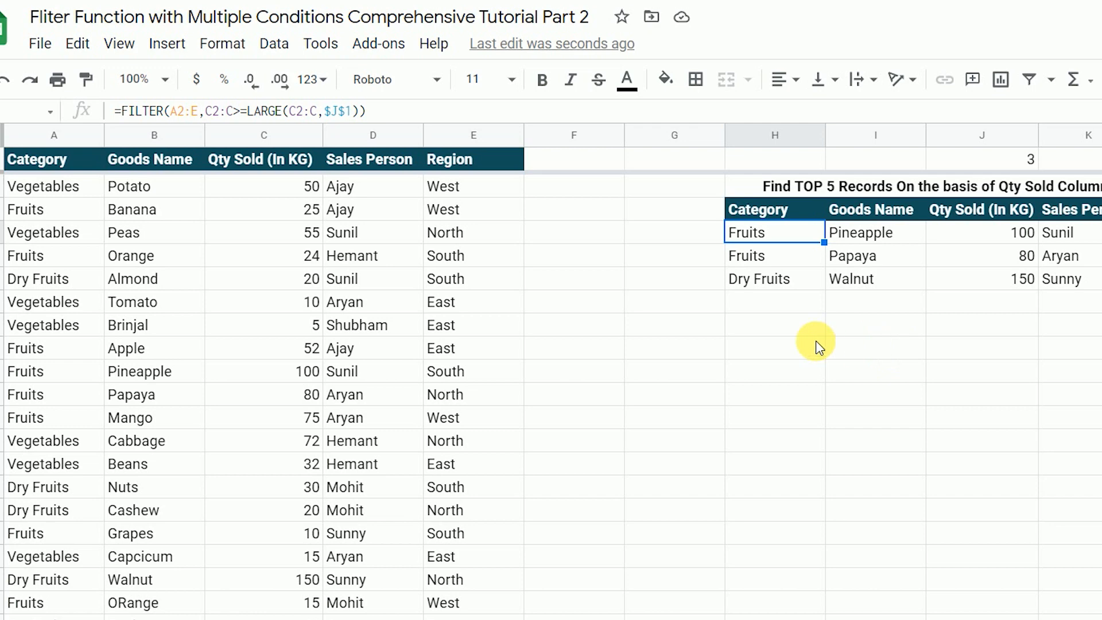
pyautogui.press('F2')
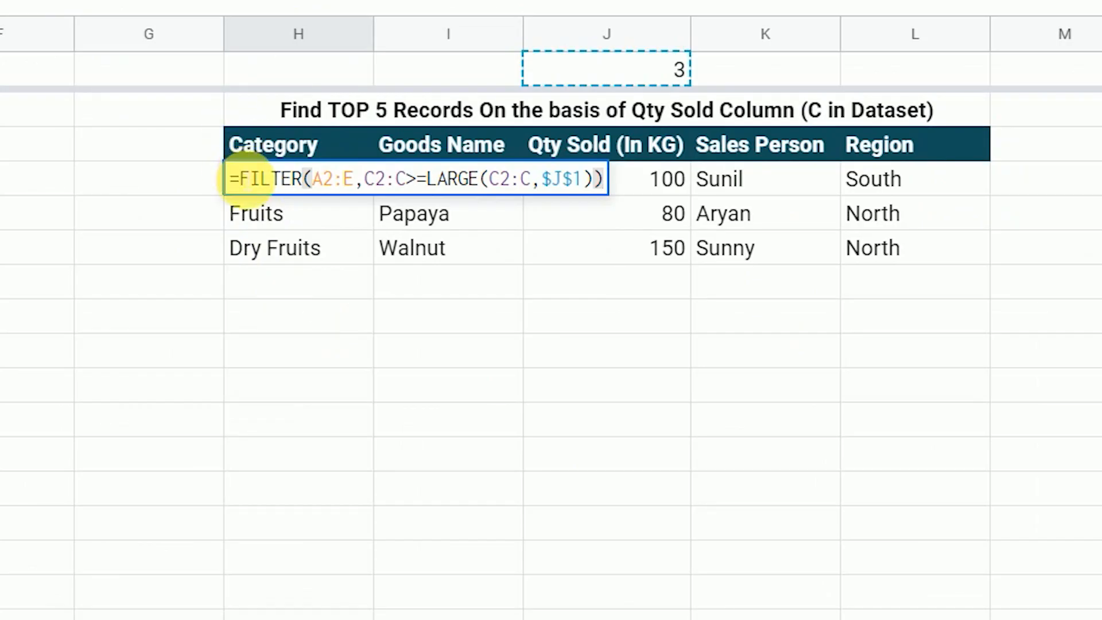
pyautogui.click(240, 178)
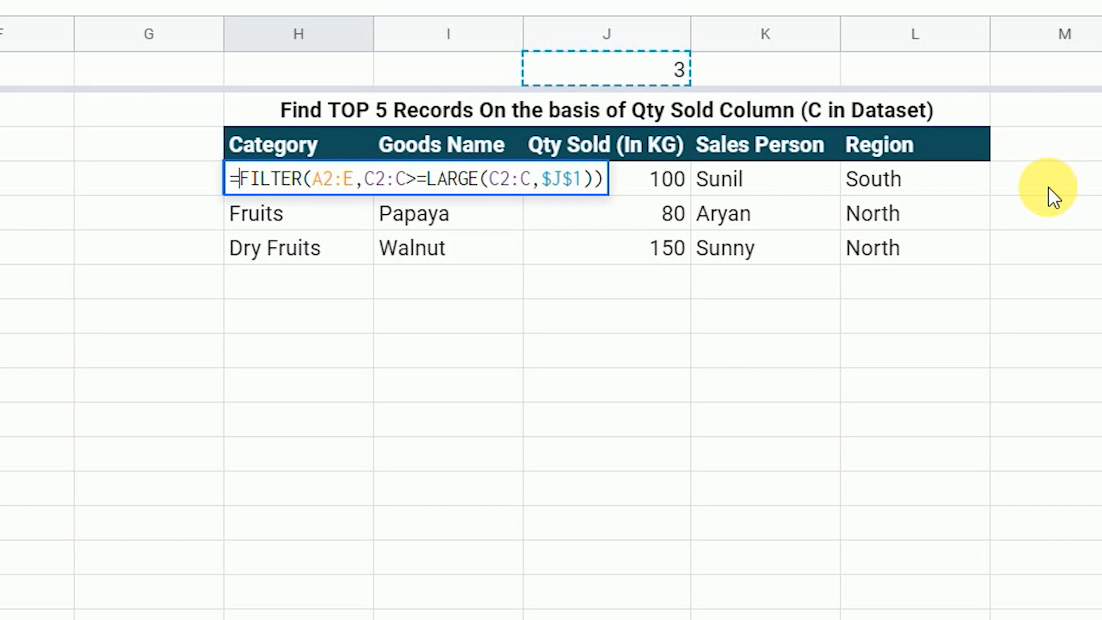
pyautogui.write('SORT')
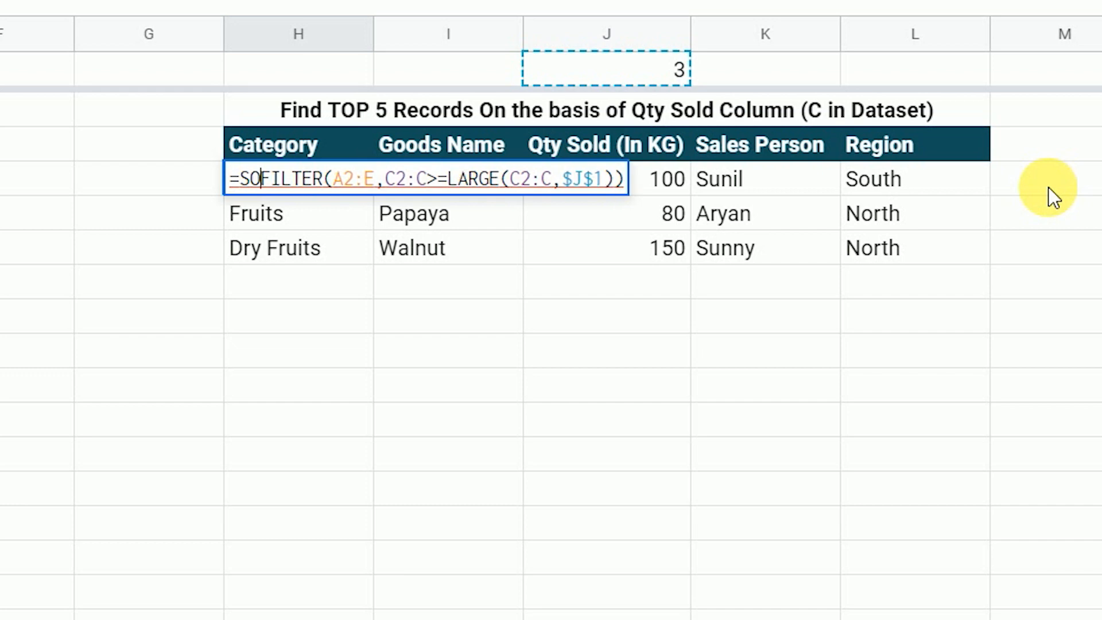
pyautogui.write('(')
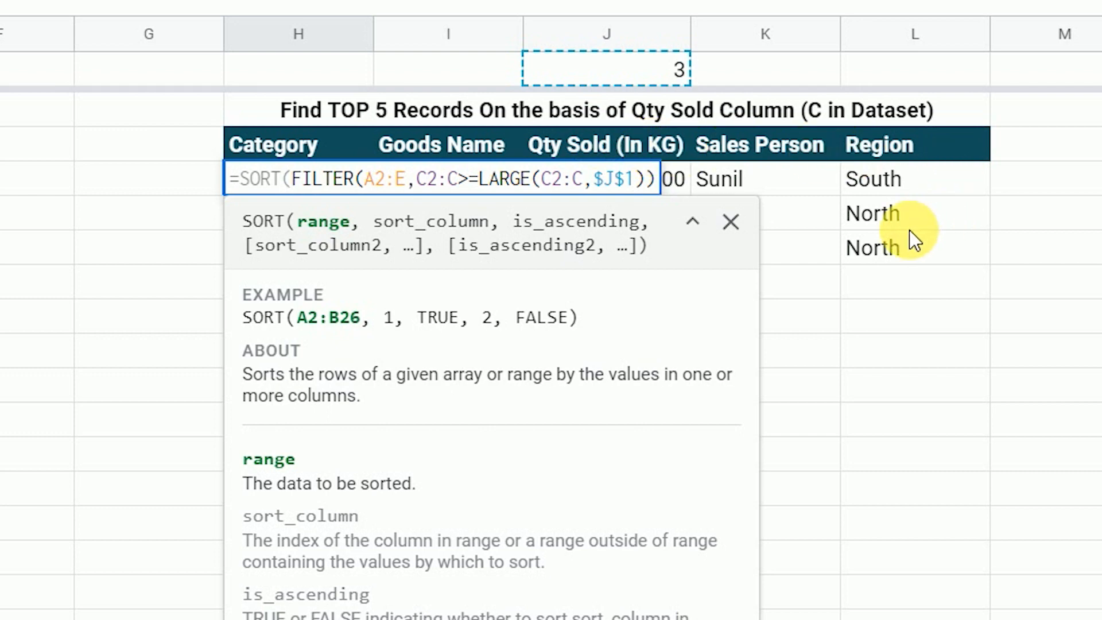
# - Finish the SORT formula with sort column 3 and is_ascending 0 to order the records by descending quantity
pyautogui.press('End')
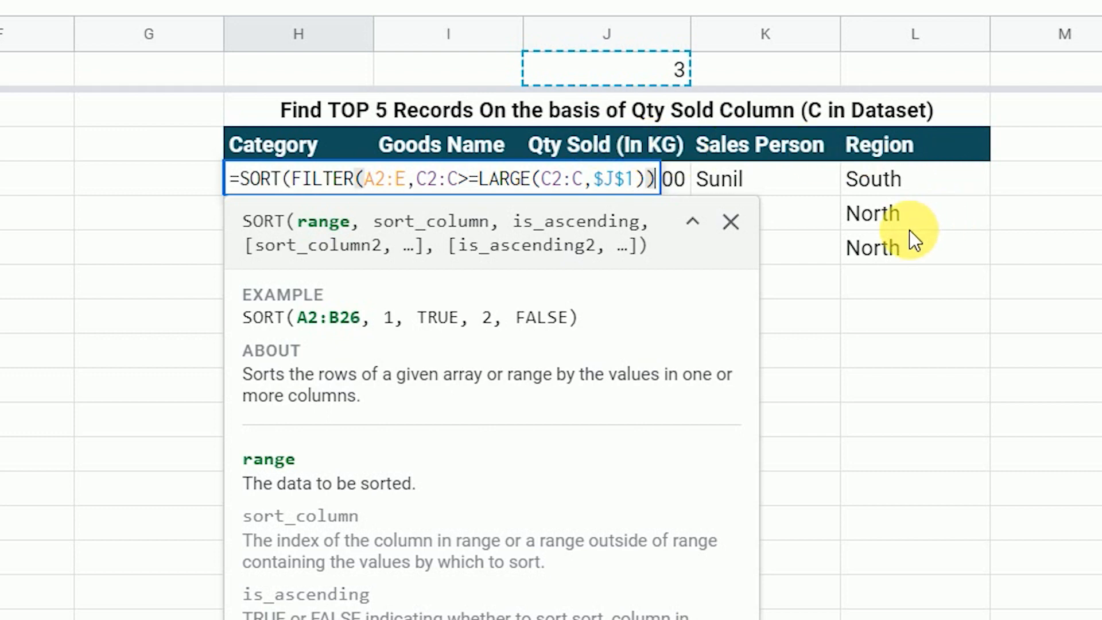
pyautogui.write(',')
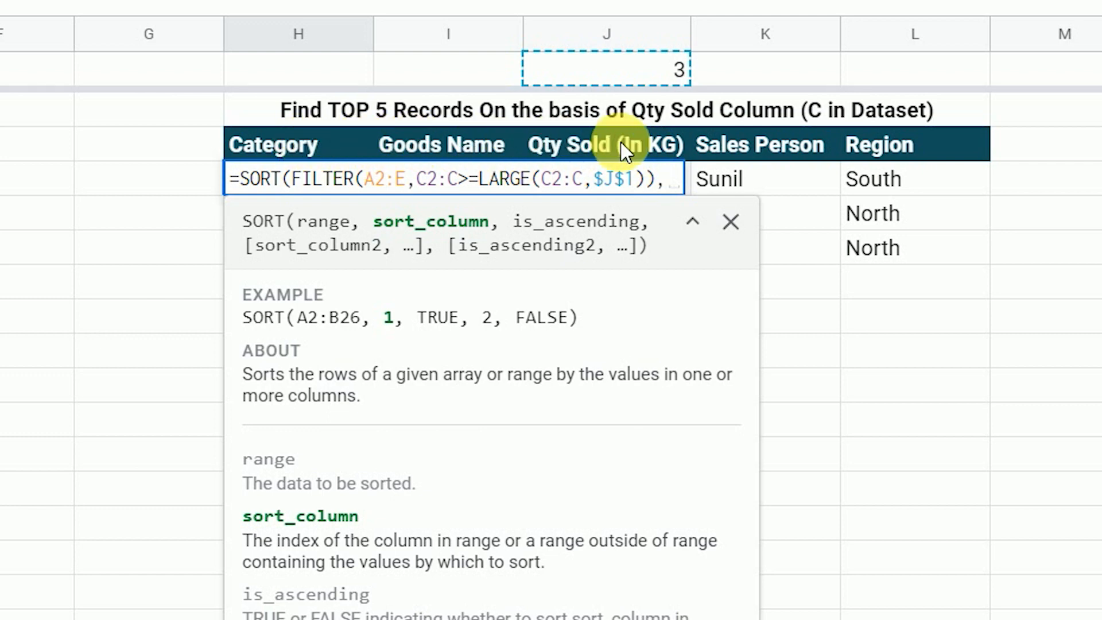
pyautogui.write('3')
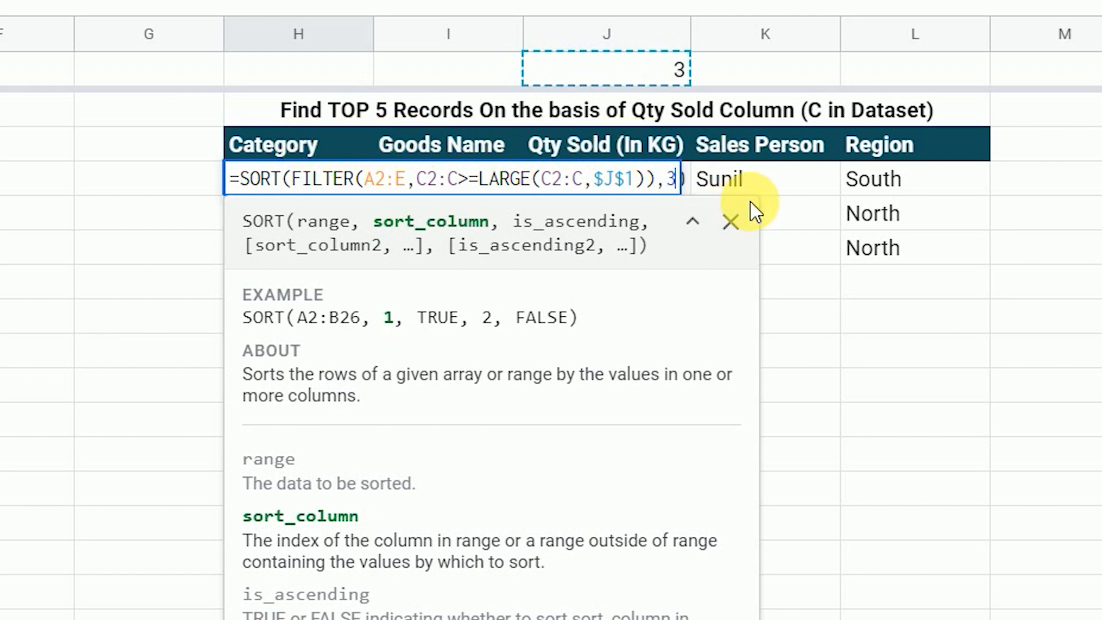
pyautogui.write(',')
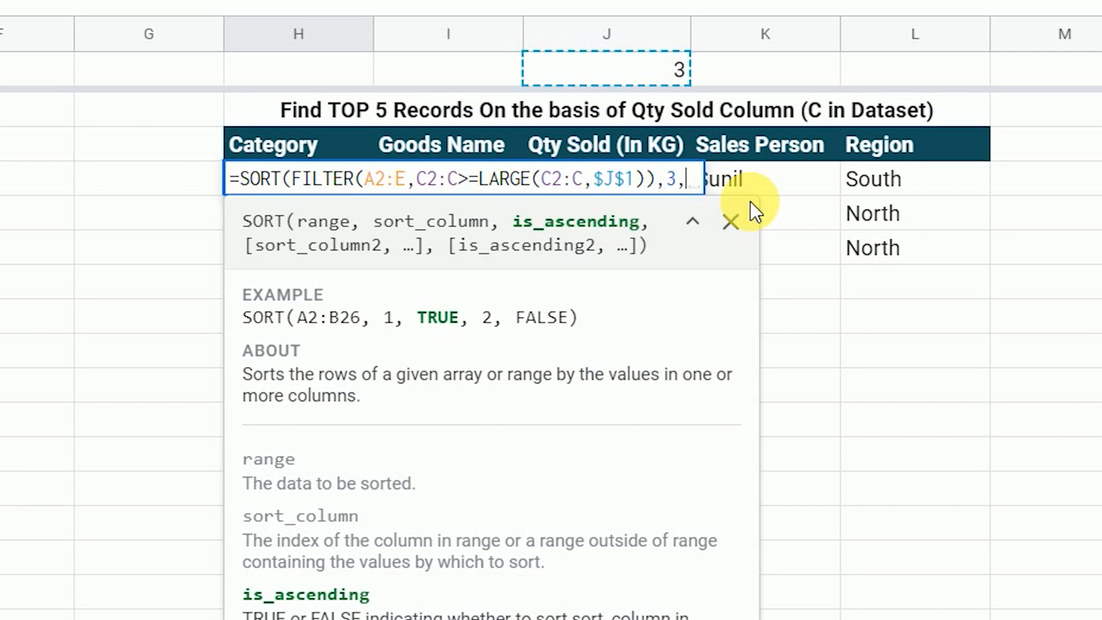
pyautogui.write('0')
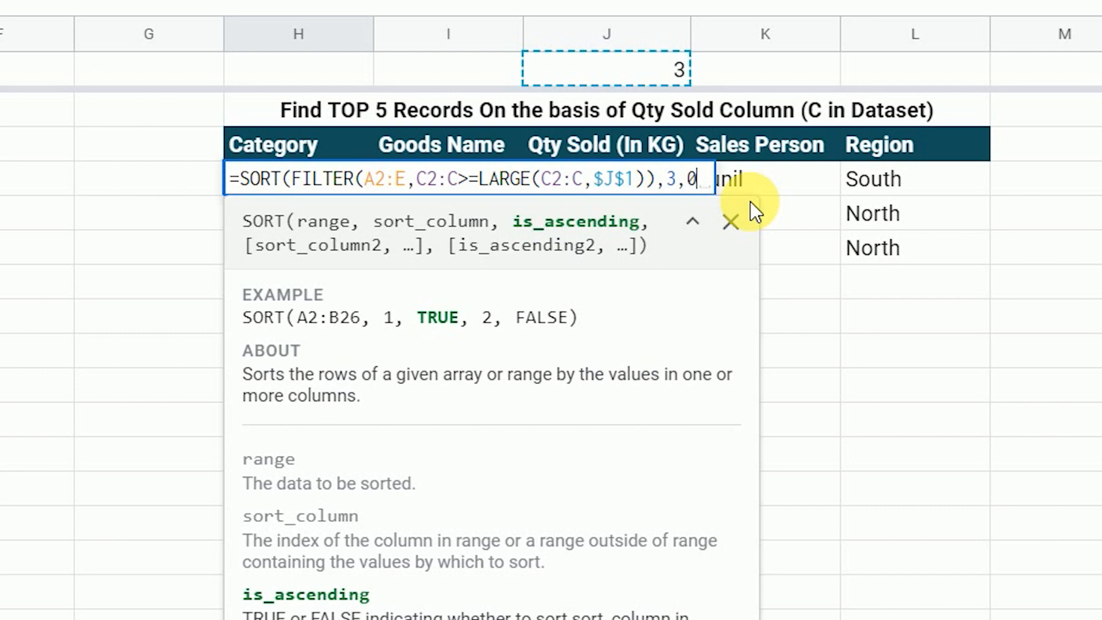
pyautogui.write(')')
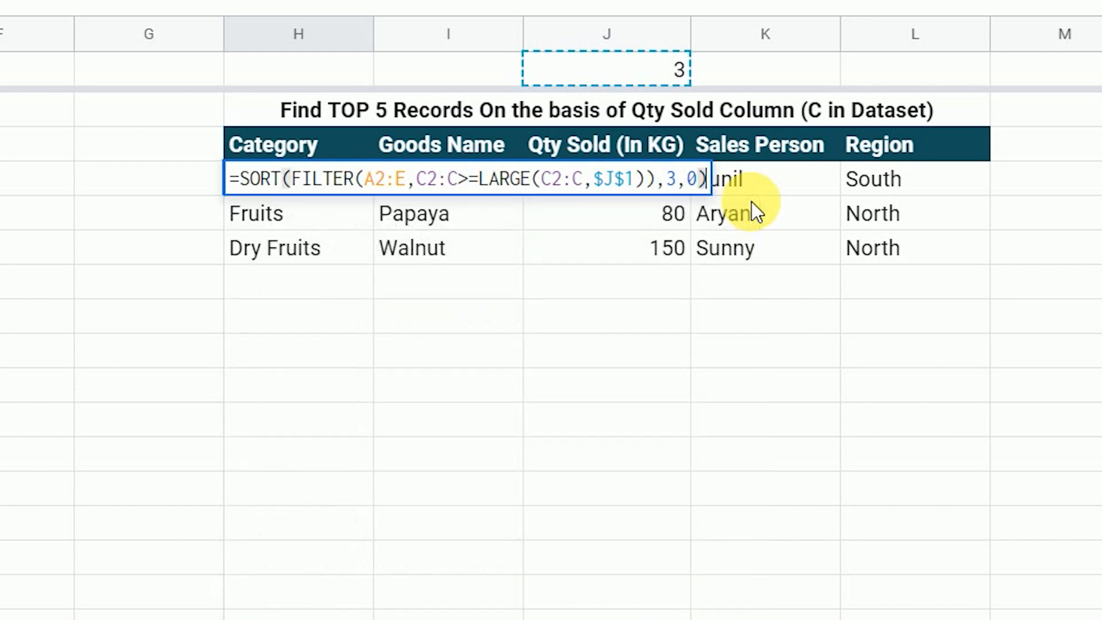
pyautogui.press('Return')
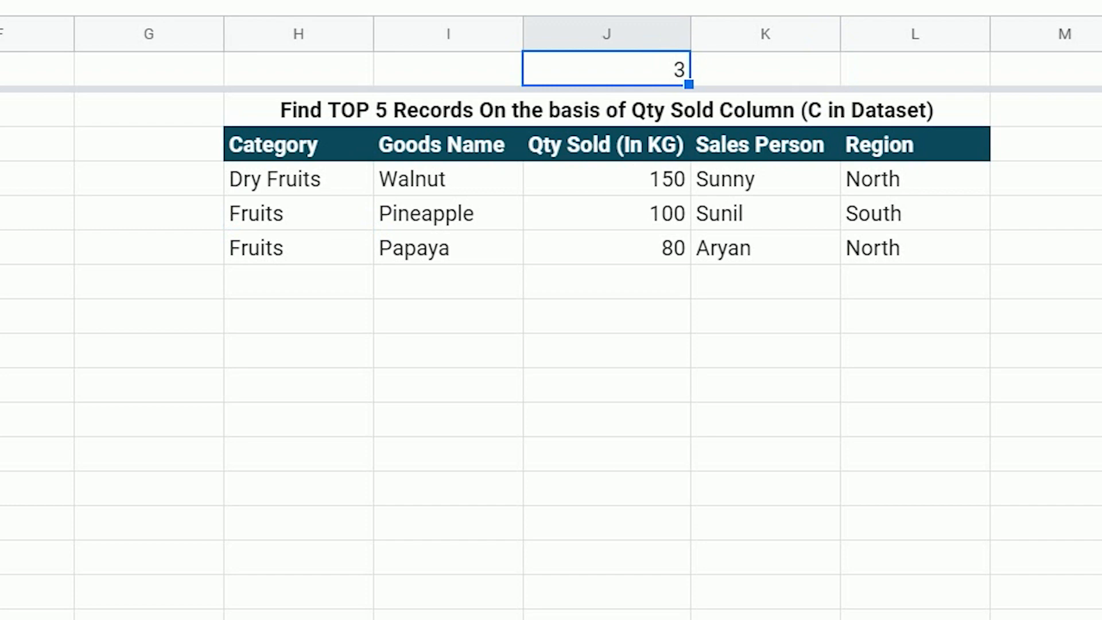
# - Test the sorted formula with a record count of 10 in J1, and set the count back to 5
pyautogui.write('10')
pyautogui.press('Return')
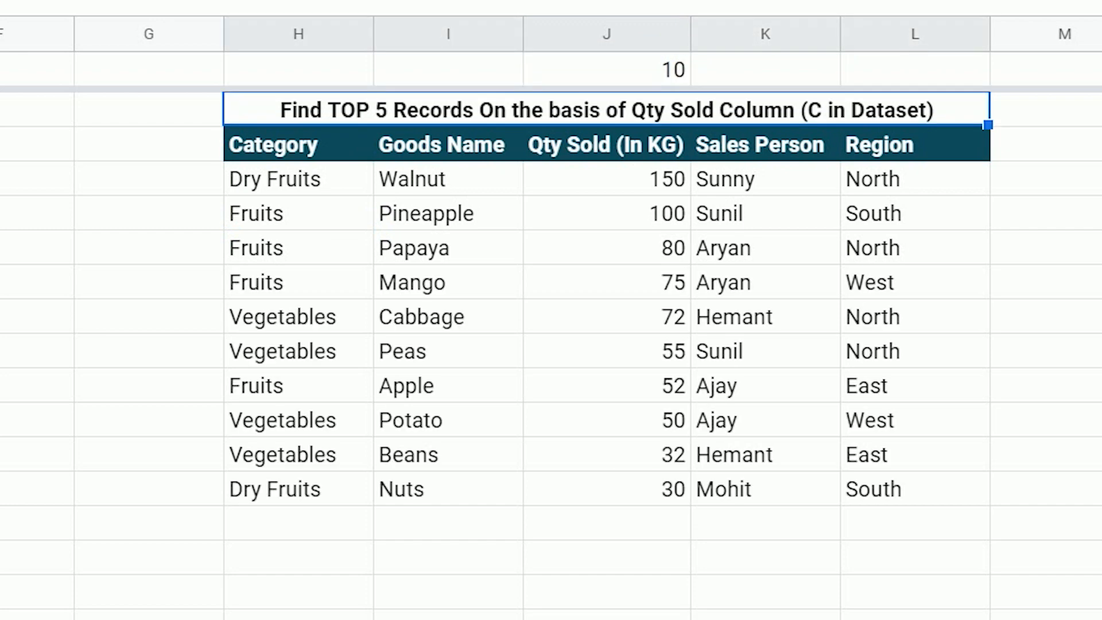
pyautogui.press('Up')
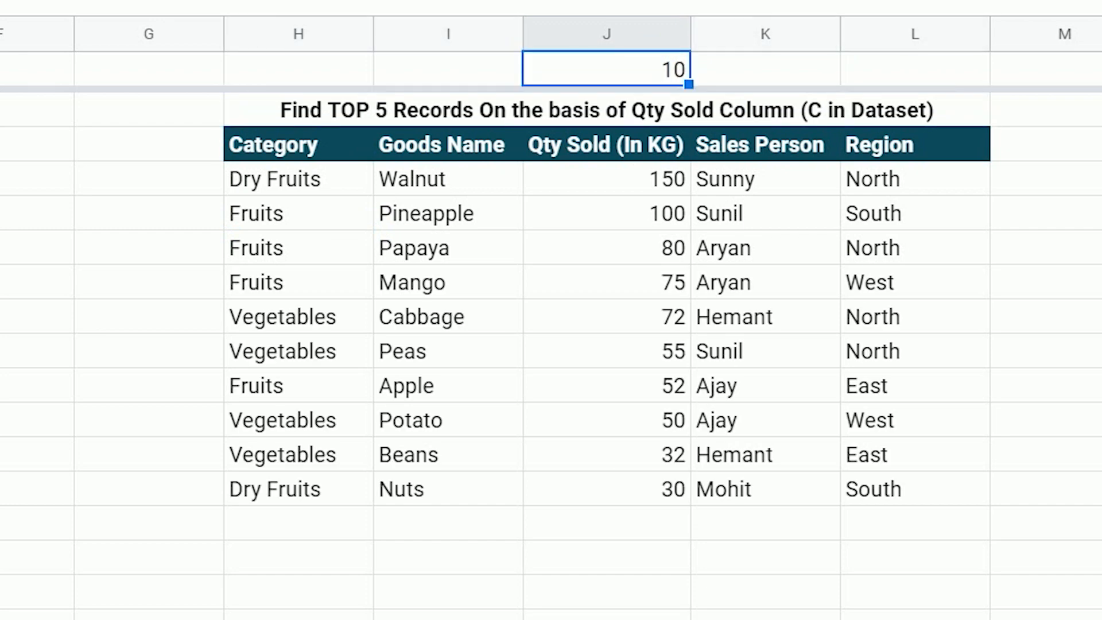
pyautogui.write('5')
pyautogui.press('Return')
pyautogui.press('Up')
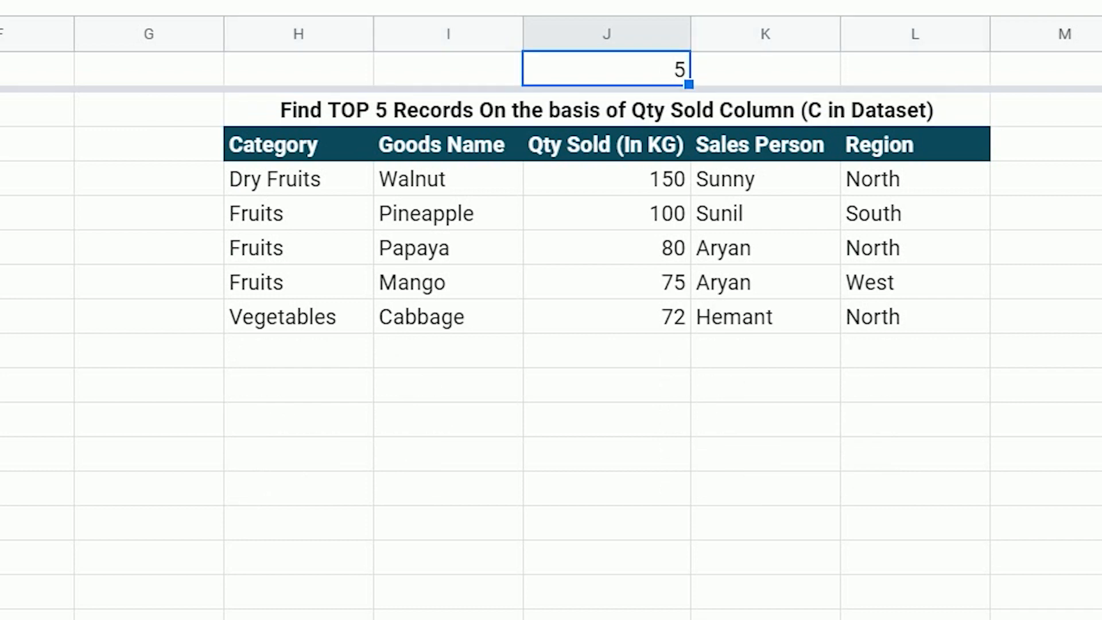
# - Test the sorted top-records formula with a record count of 7 in J1, and select the first Category result cell
pyautogui.write('7')
pyautogui.press('Return')
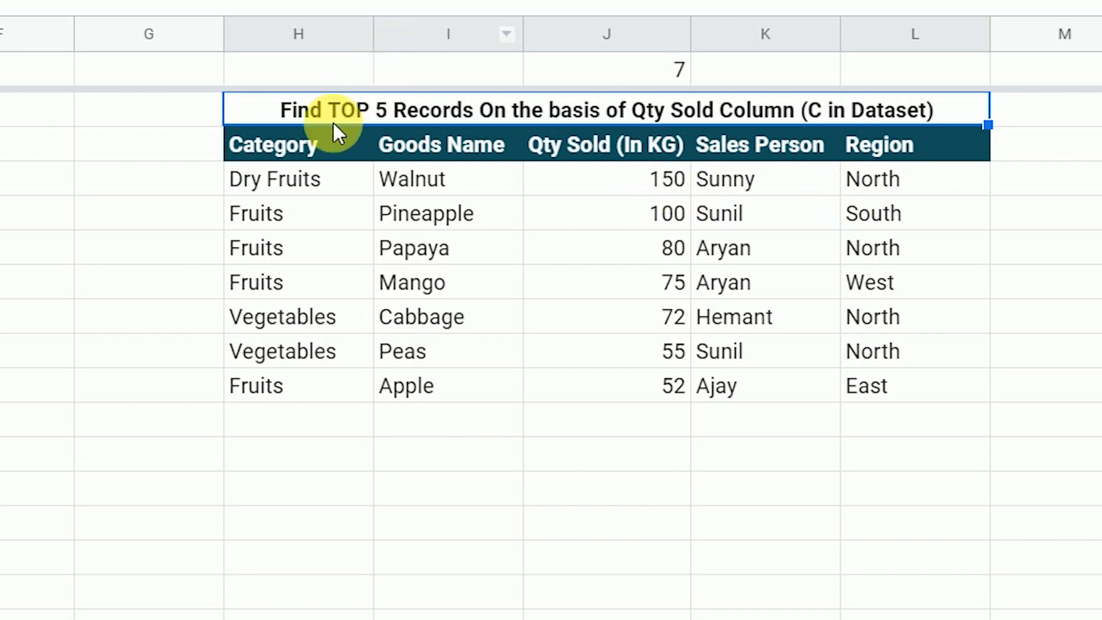
pyautogui.click(290, 190)
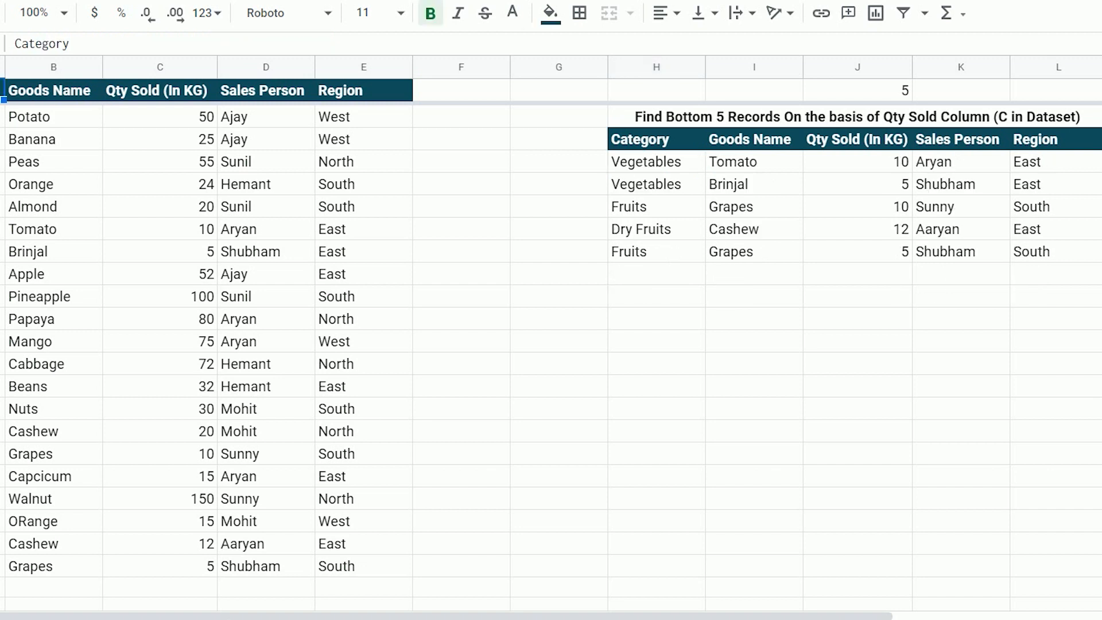
# - In the Bottom 5 table, wrap the FILTER formula in the first Category cell in SORT with sort column 3 and is_ascending 1
pyautogui.click(675, 170)
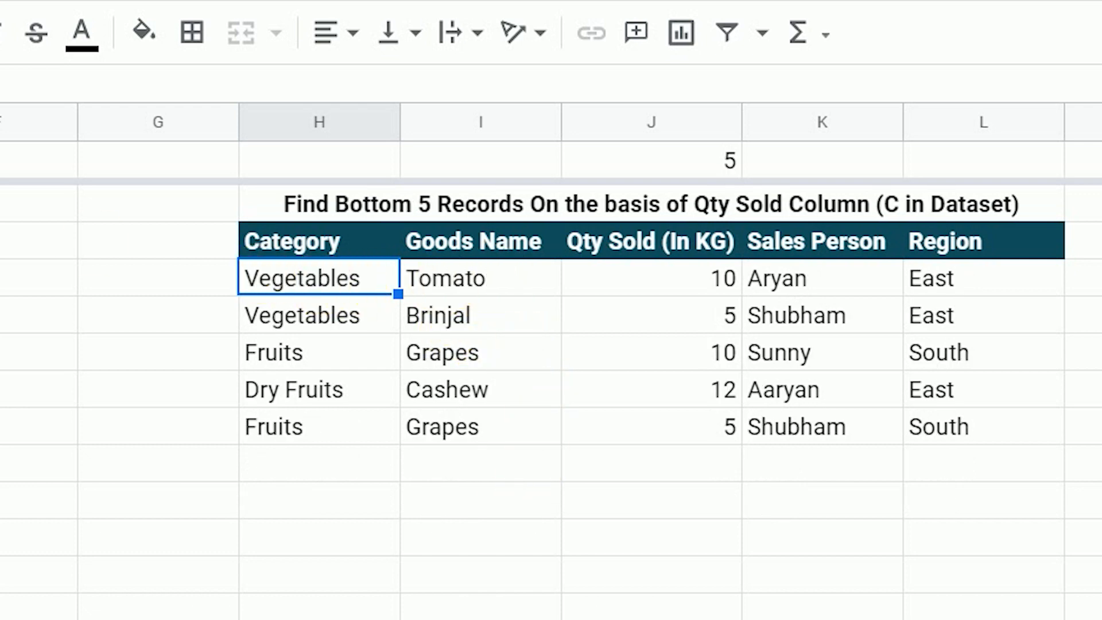
pyautogui.press('F2')
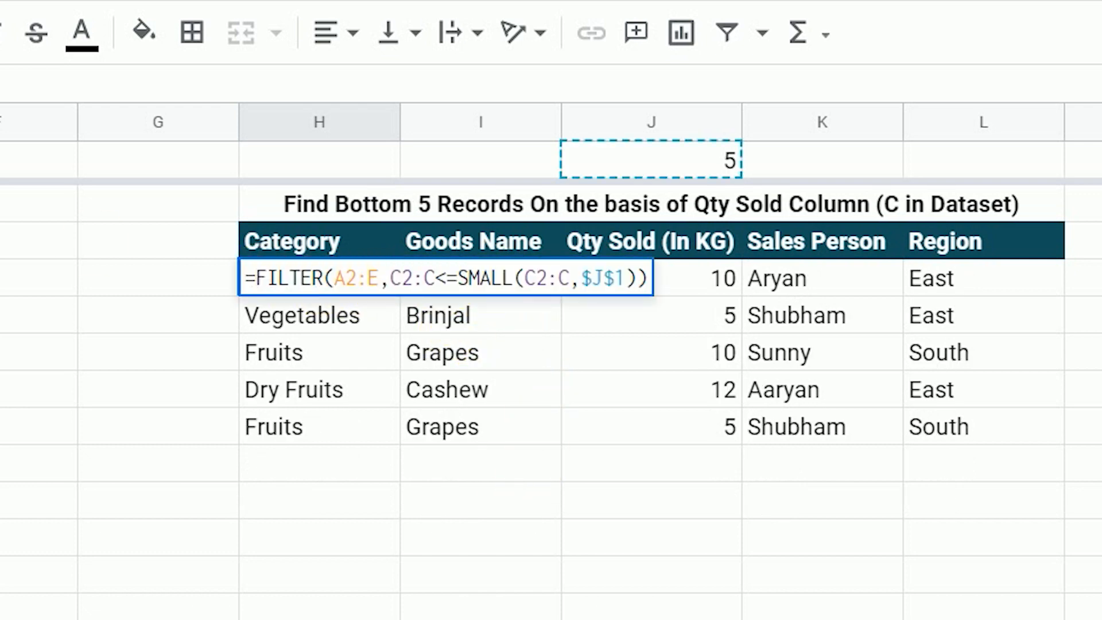
pyautogui.write('SORT(')
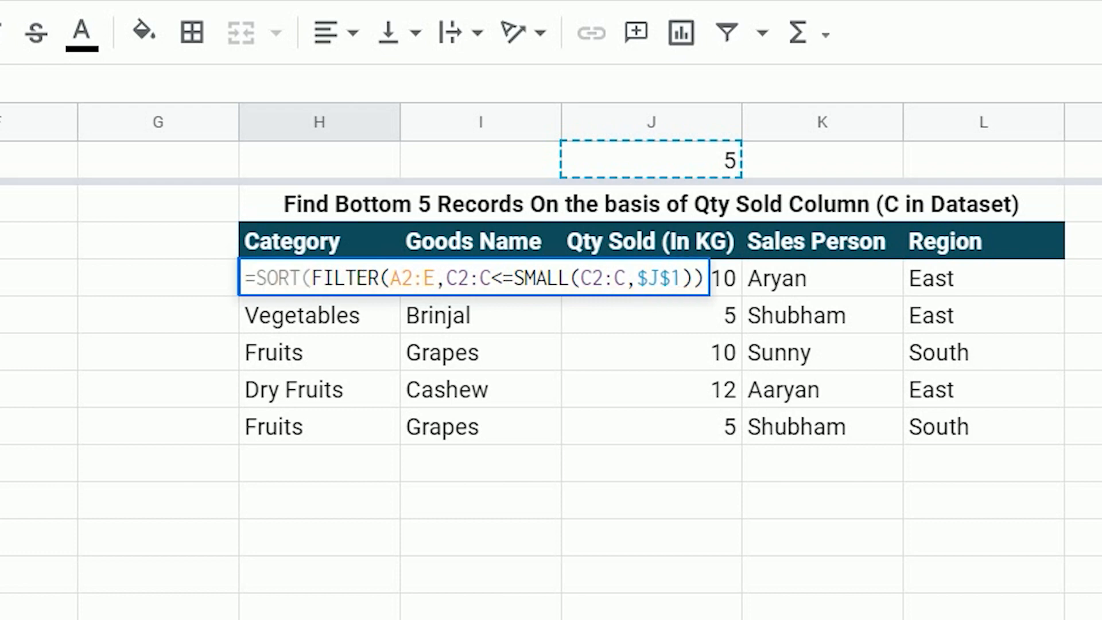
pyautogui.write(',')
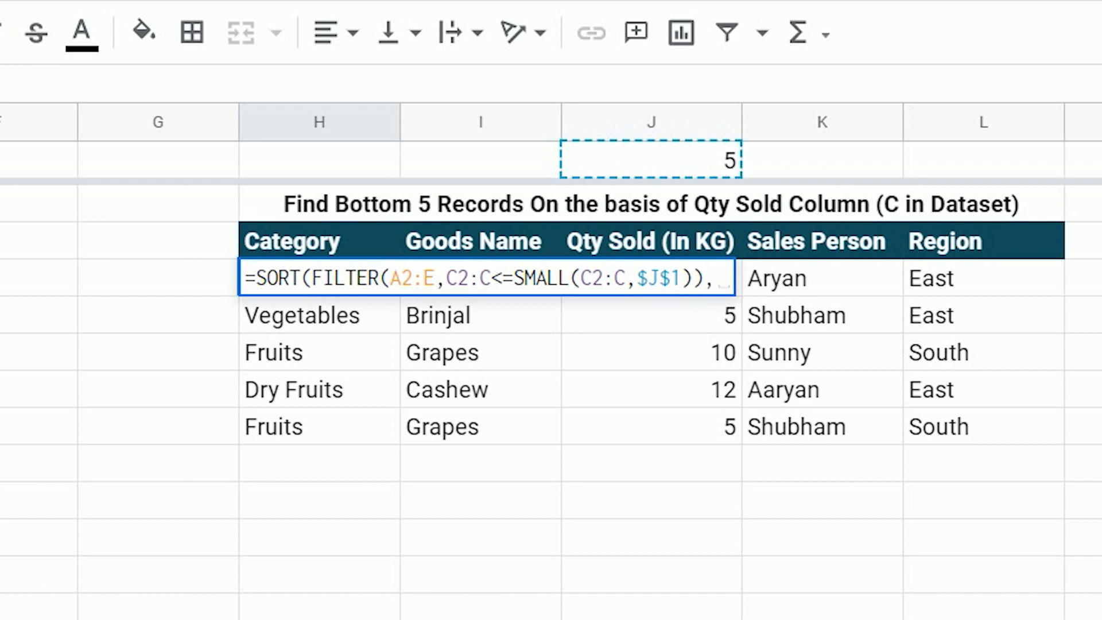
pyautogui.write('3,')
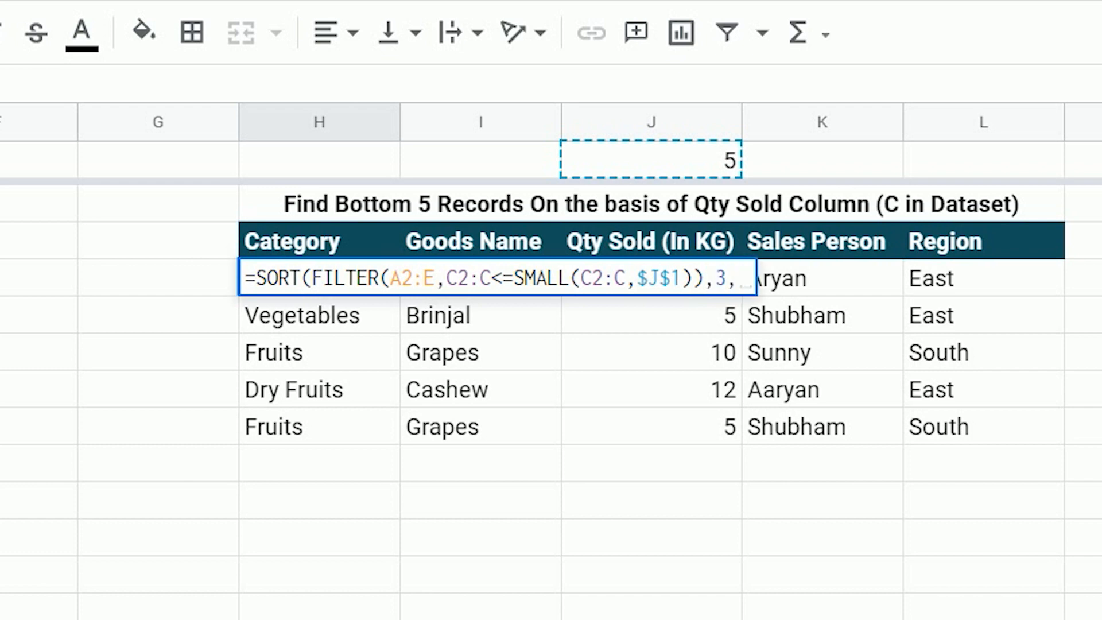
pyautogui.write('1)')
pyautogui.press('Return')
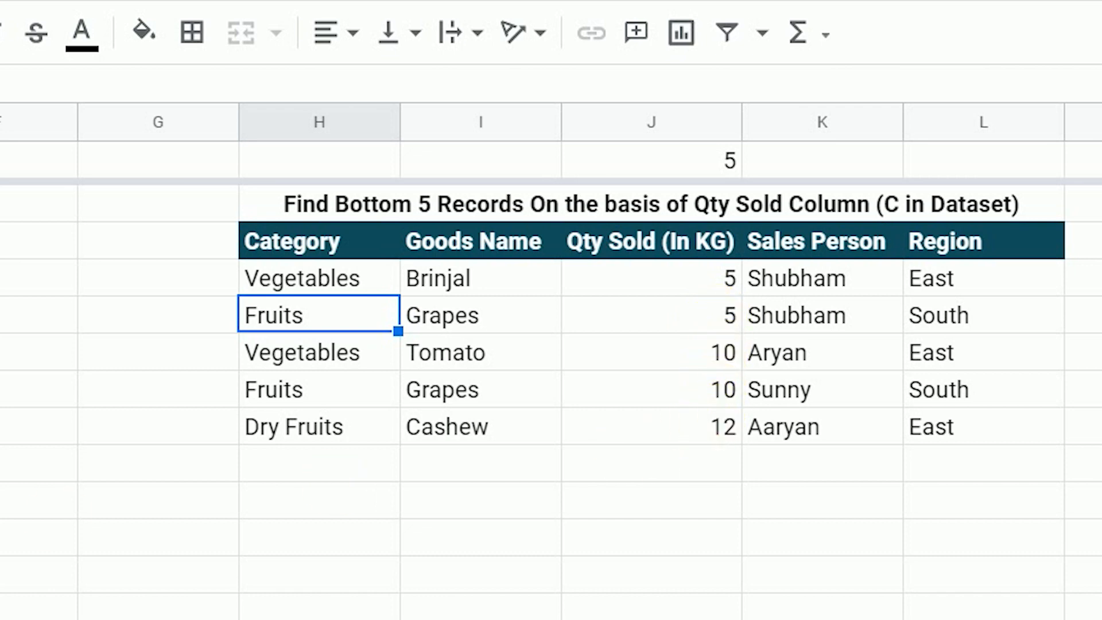
# - Examine the SORT, FILTER and SMALL formula behind the Bottom 5 table and its record count cell J1
pyautogui.click(754, 200)
pyautogui.click(329, 282)
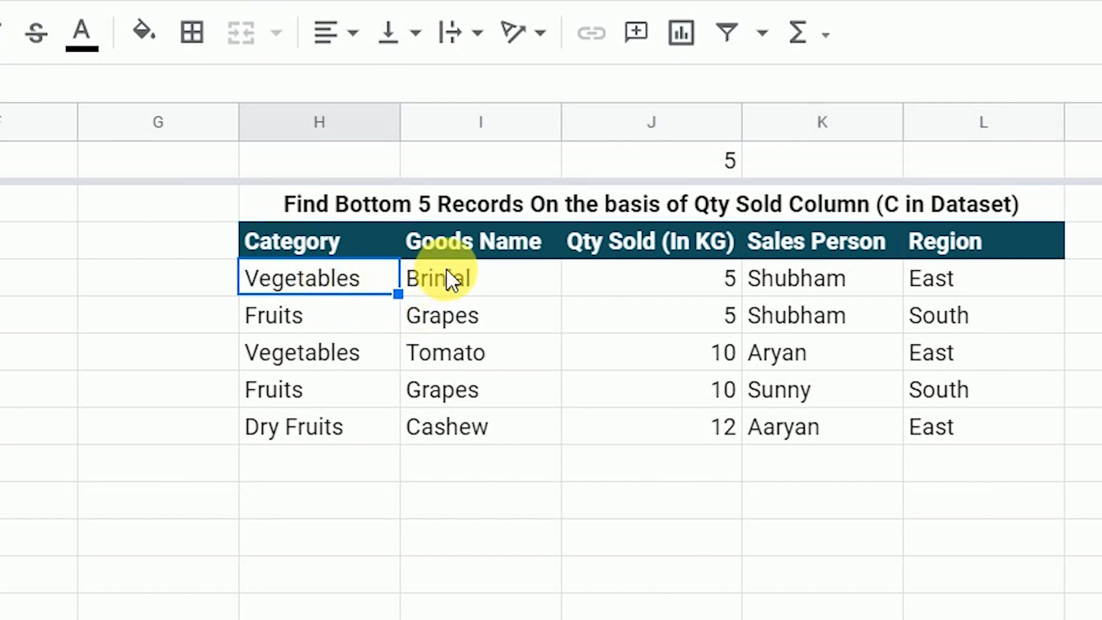
pyautogui.click(669, 171)
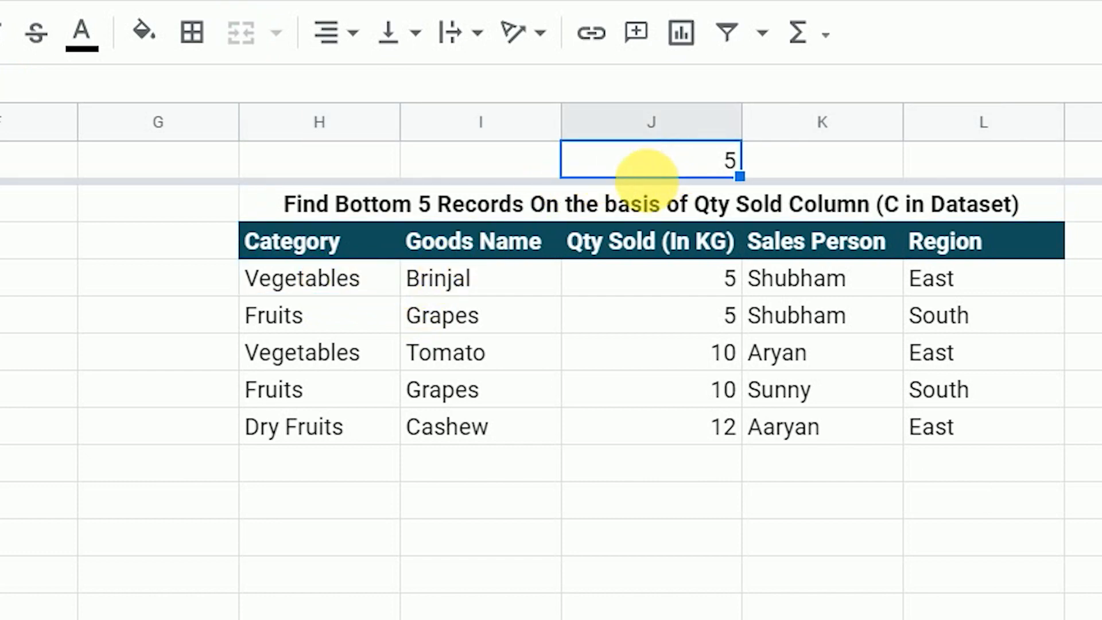
pyautogui.click(352, 294)
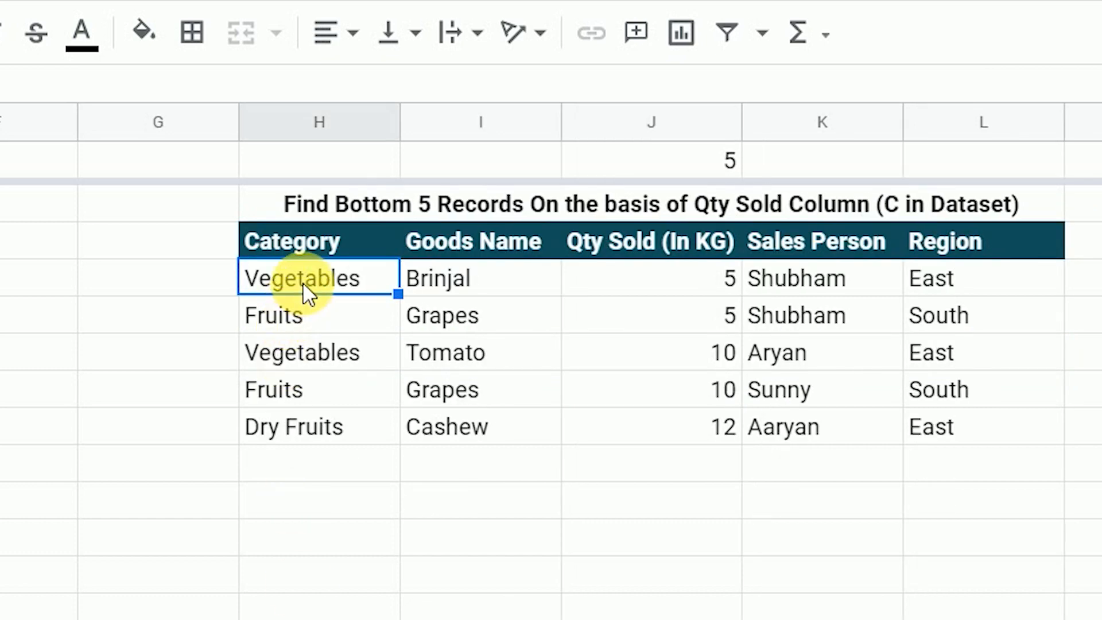
pyautogui.doubleClick(302, 281)
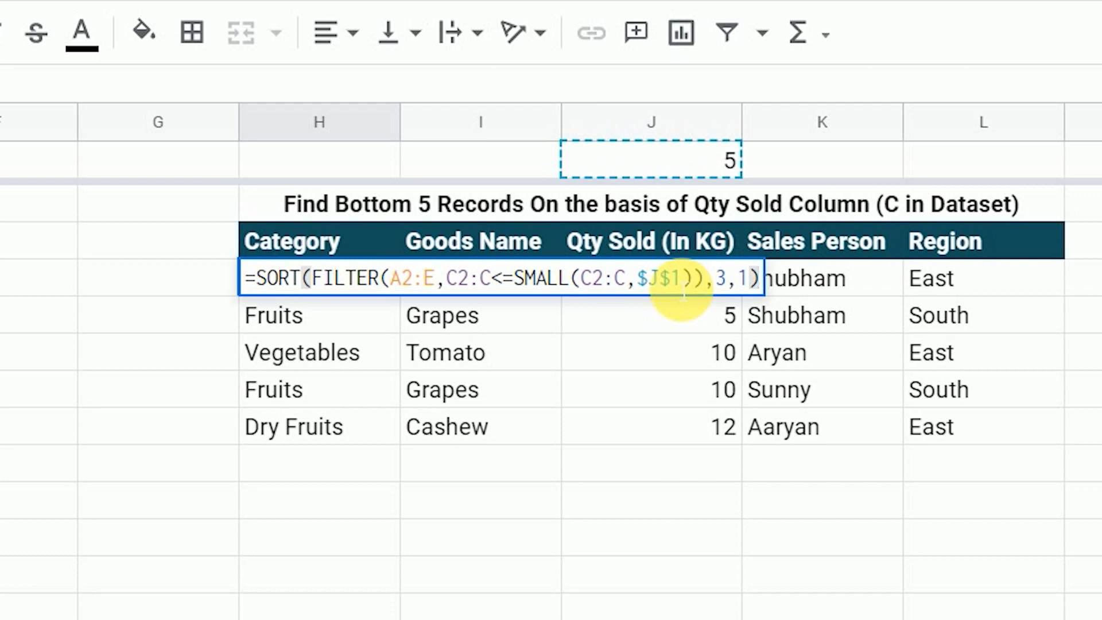
pyautogui.press('Return')
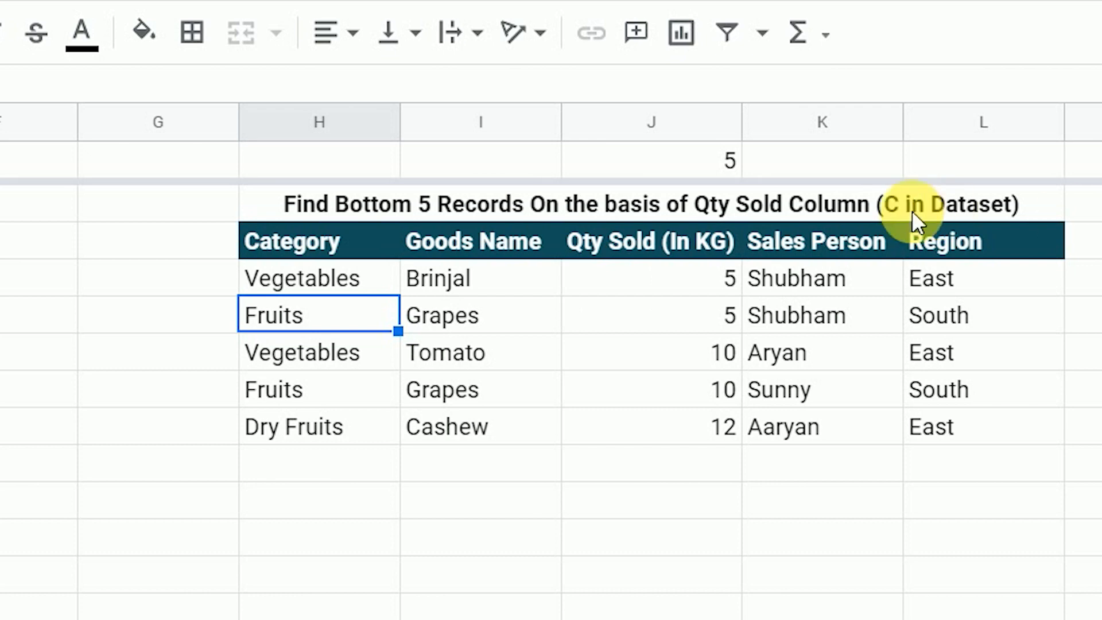
pyautogui.click(653, 163)
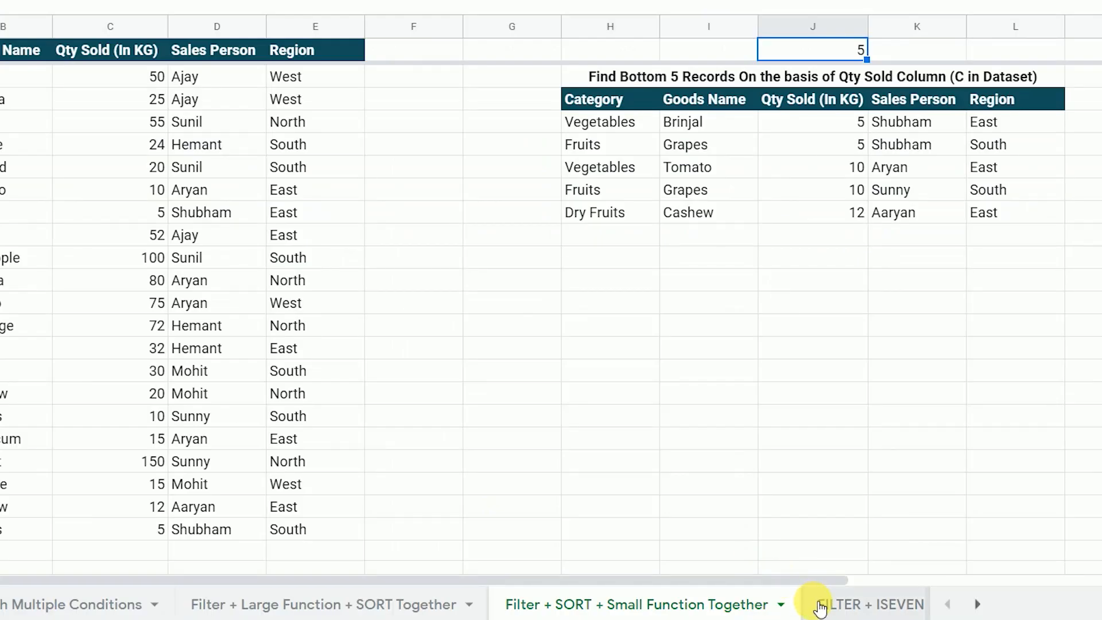
# - Switch to the FILTER + ISEVEN sheet and clear the existing formula in H4
pyautogui.click(854, 610)
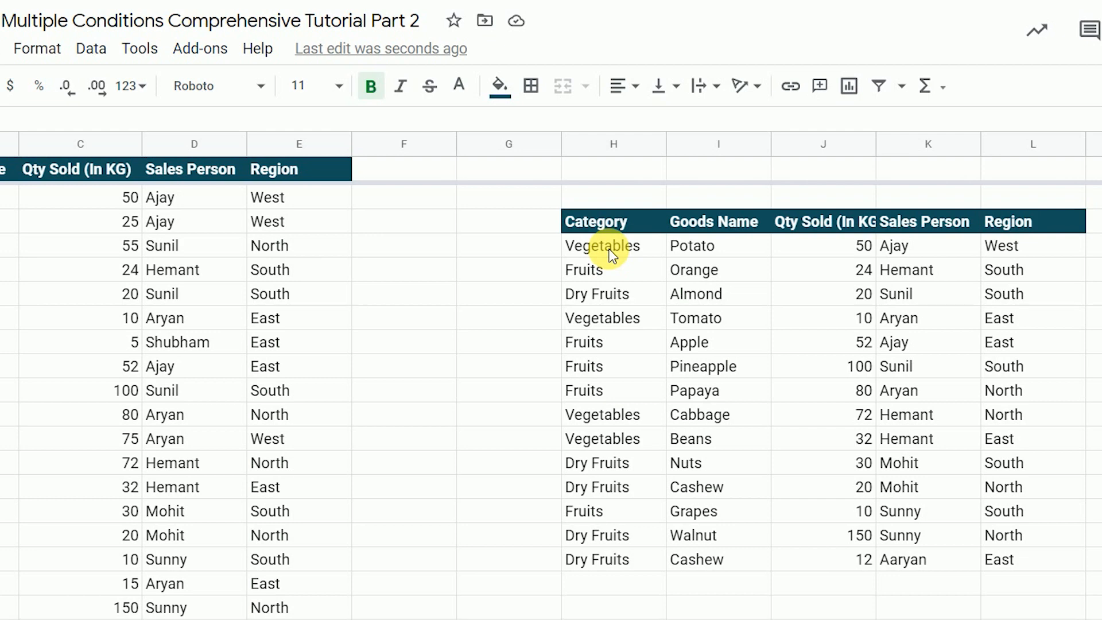
pyautogui.click(612, 254)
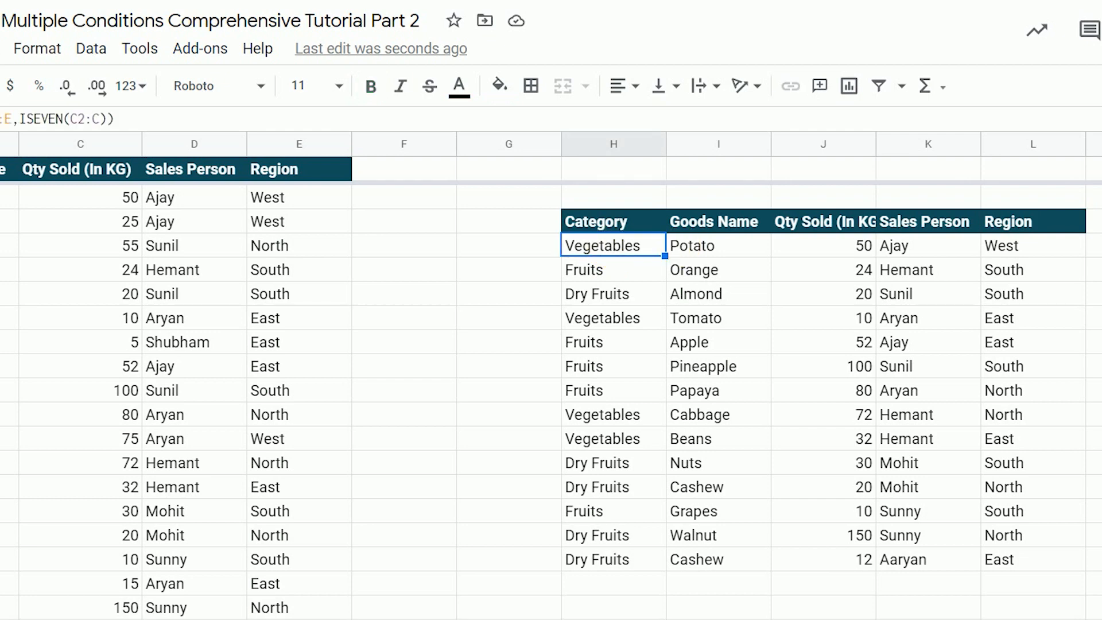
pyautogui.press('Delete')
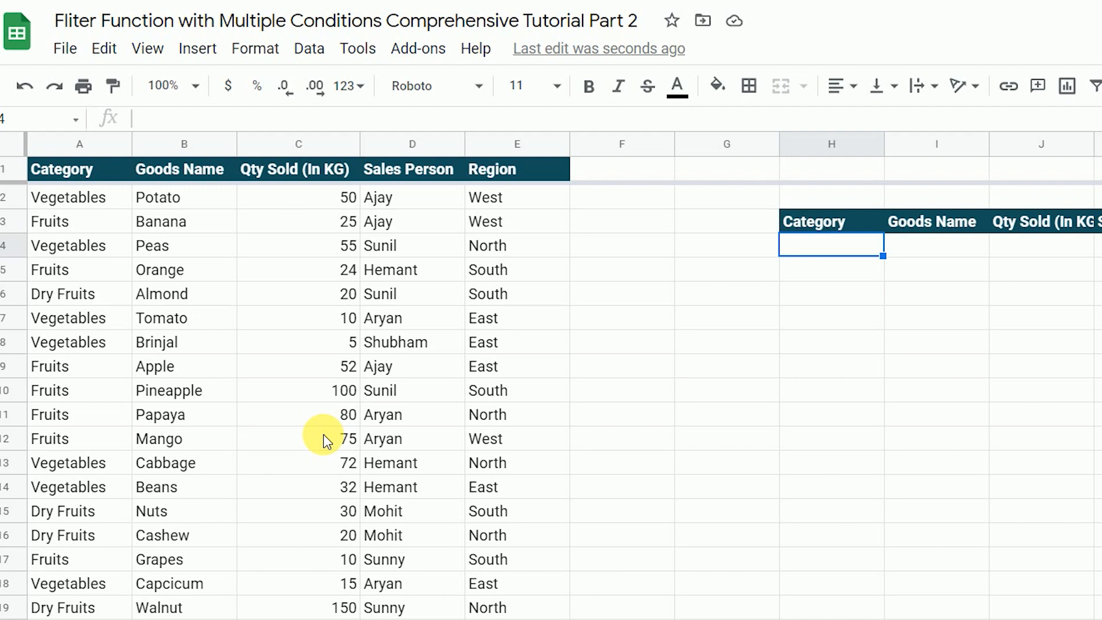
# - Start a FILTER formula in H4 with the open-ended range A2:E as its data range
pyautogui.write('=')
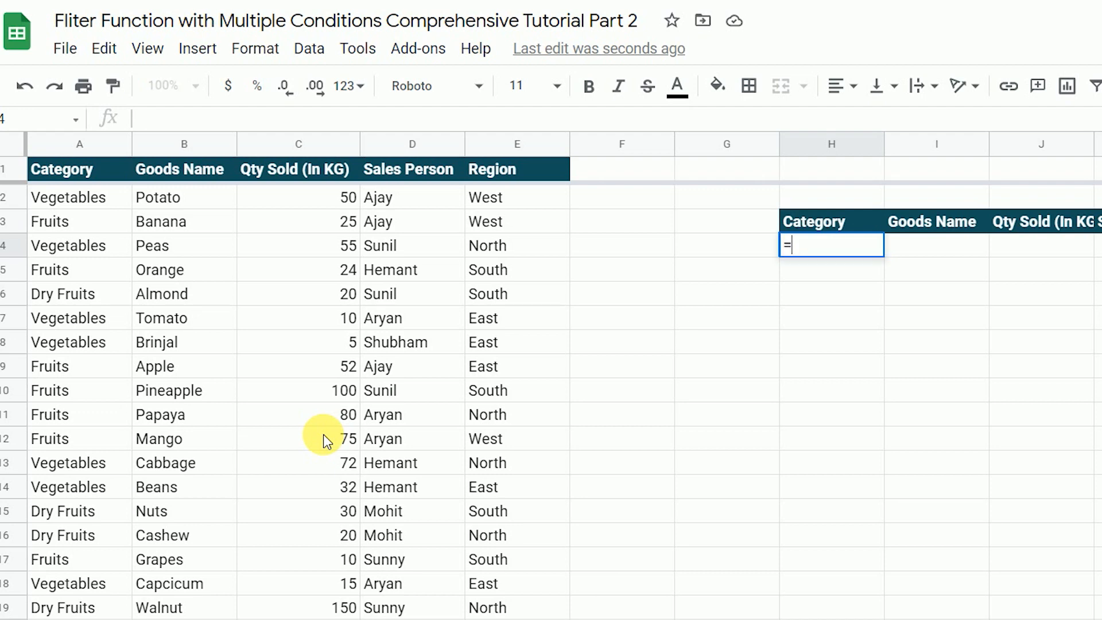
pyautogui.press('Return')
pyautogui.press('Return')
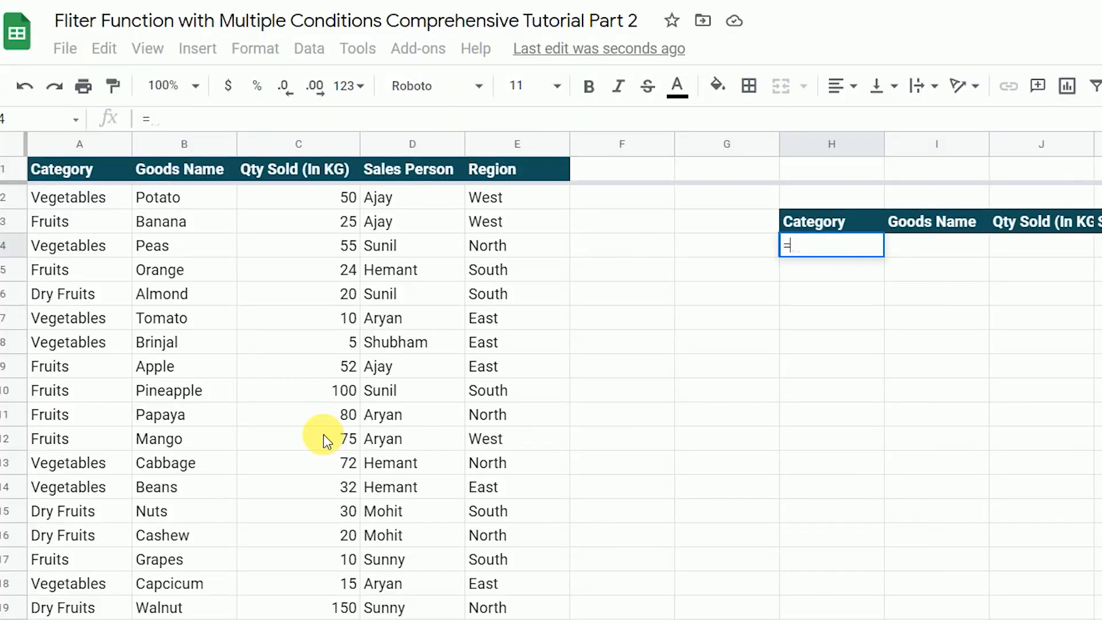
pyautogui.write('Filt')
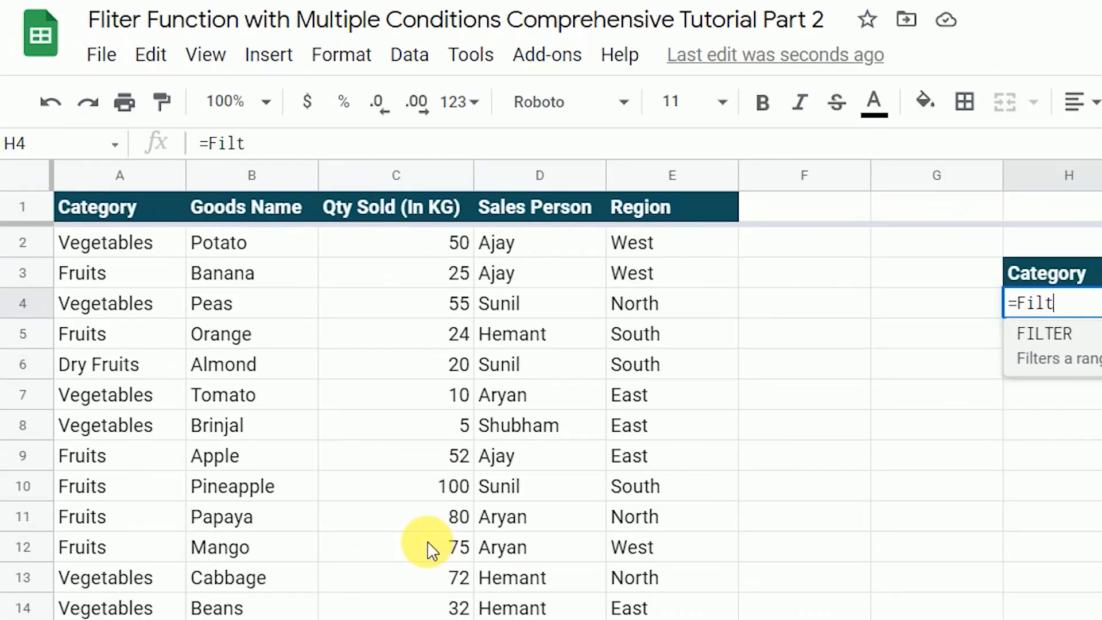
pyautogui.press('Tab')
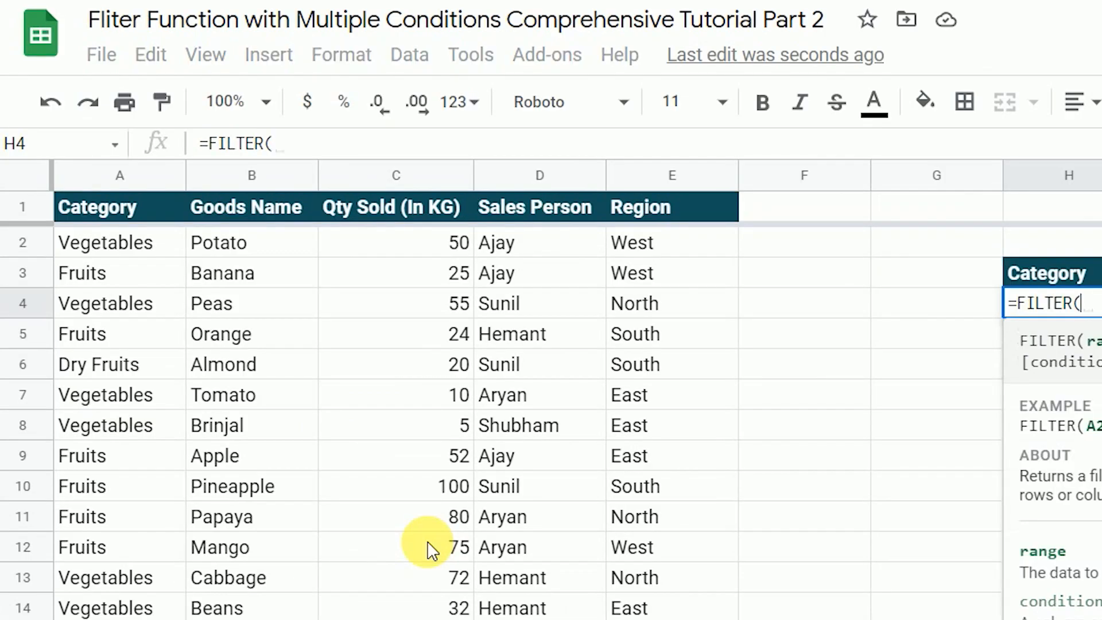
pyautogui.moveTo(70, 245); pyautogui.dragTo(639, 257)
pyautogui.press('BackSpace')
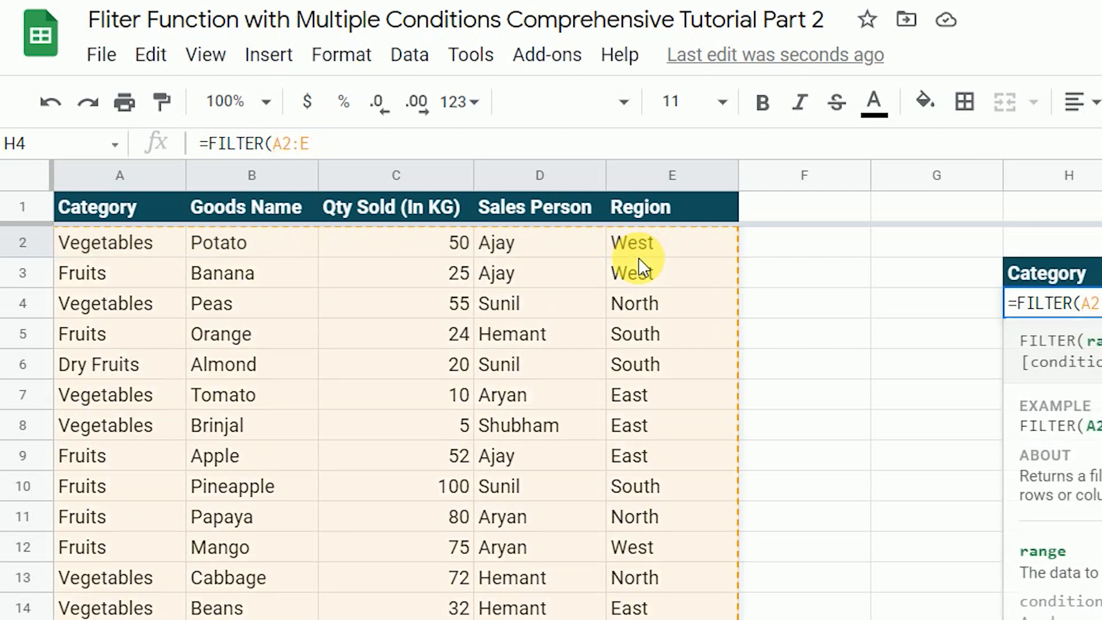
pyautogui.write(',')
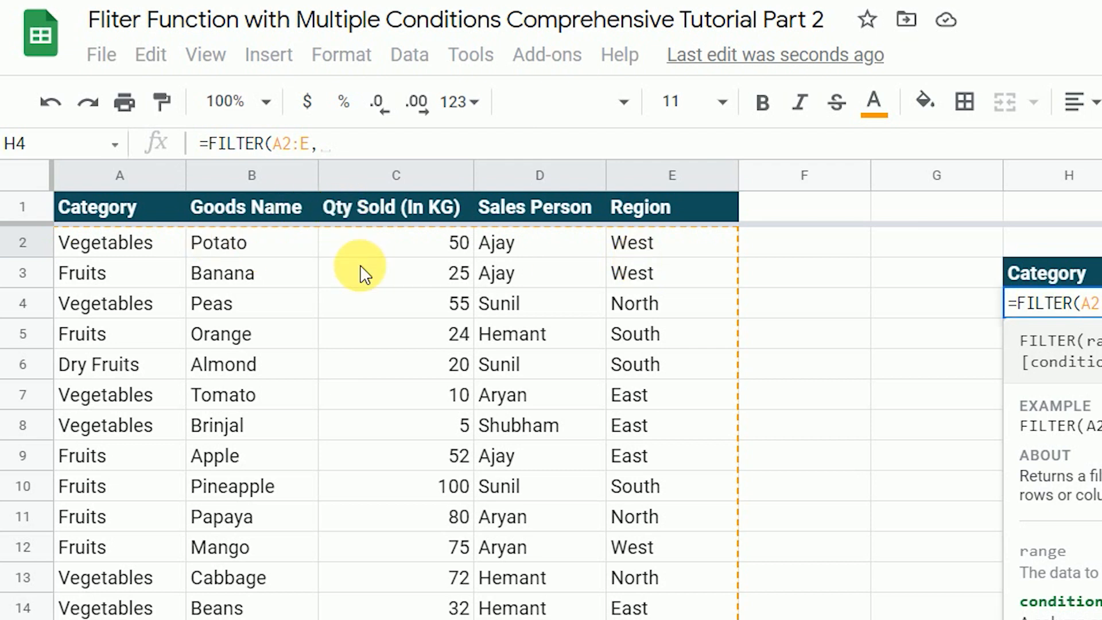
# - Complete the H4 FILTER formula with the condition ISEVEN(C2:C) to list only rows with an even quantity
pyautogui.write('IS')
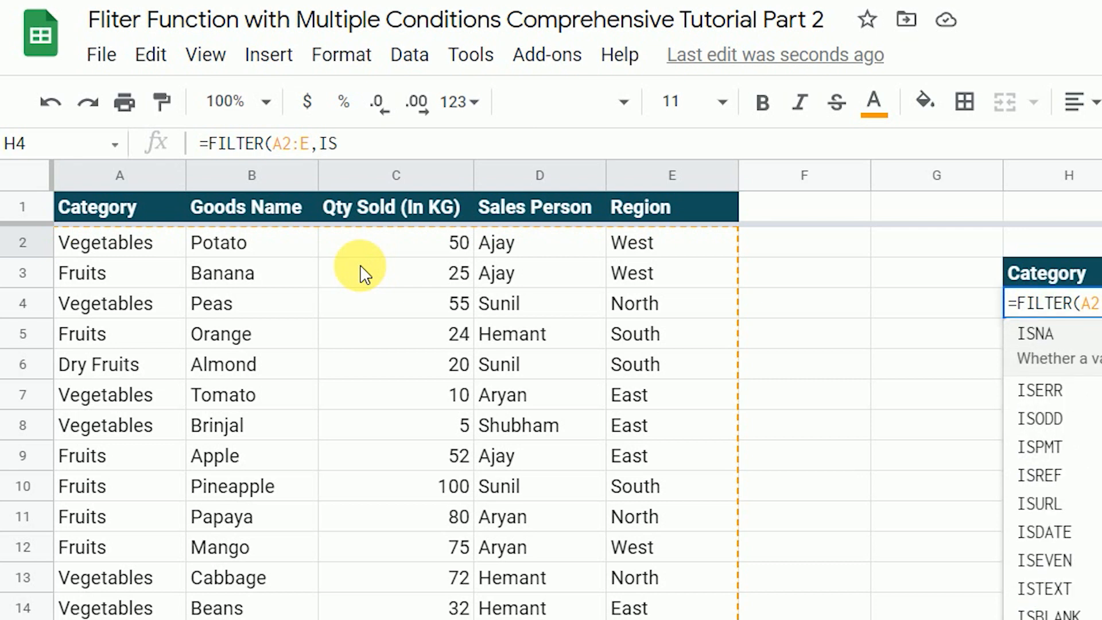
pyautogui.write('EVEN(')
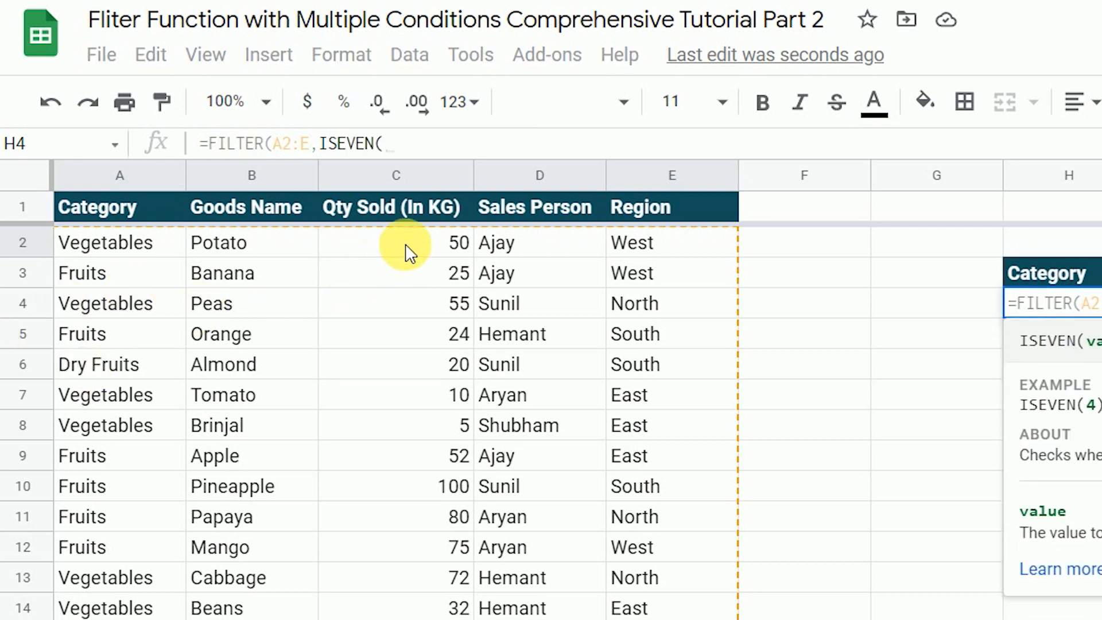
pyautogui.moveTo(408, 247); pyautogui.dragTo(379, 619)
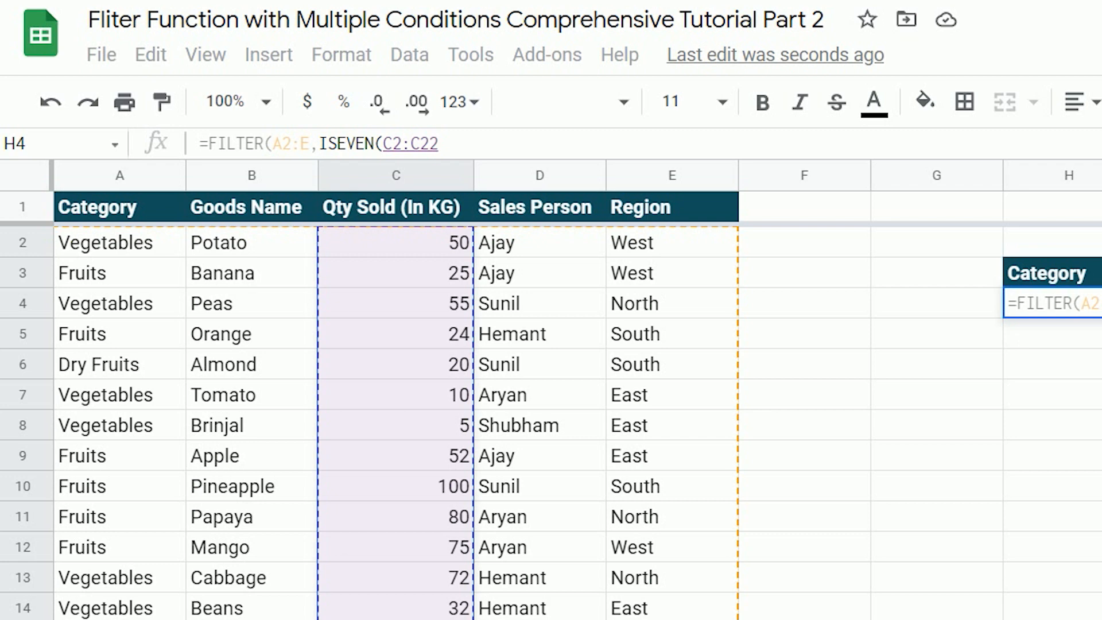
pyautogui.press('BackSpace')
pyautogui.press('BackSpace')
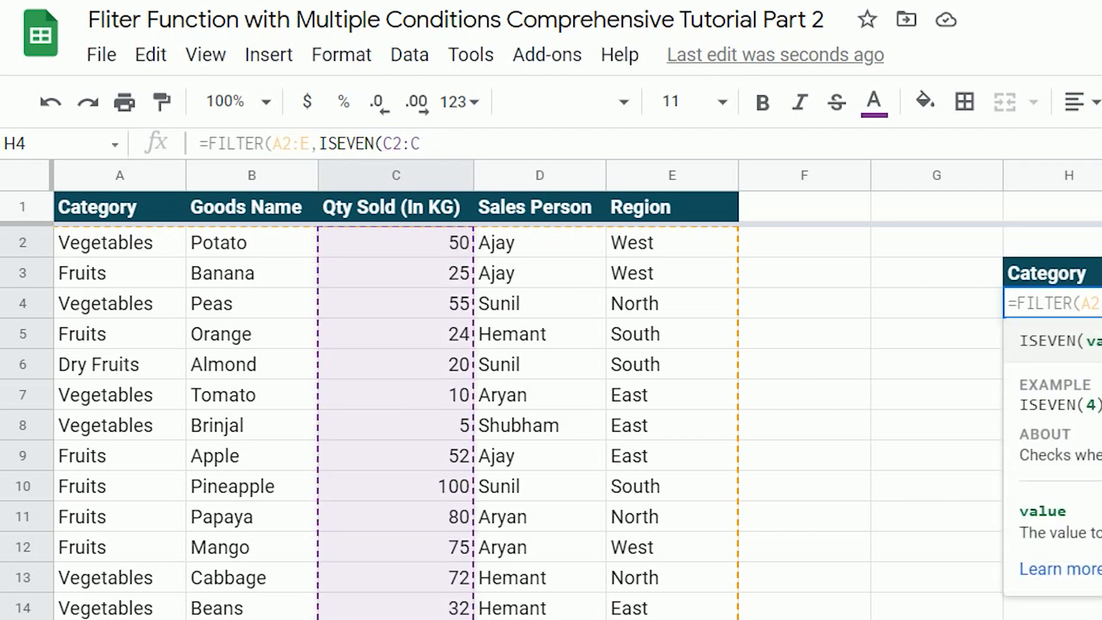
pyautogui.write('))')
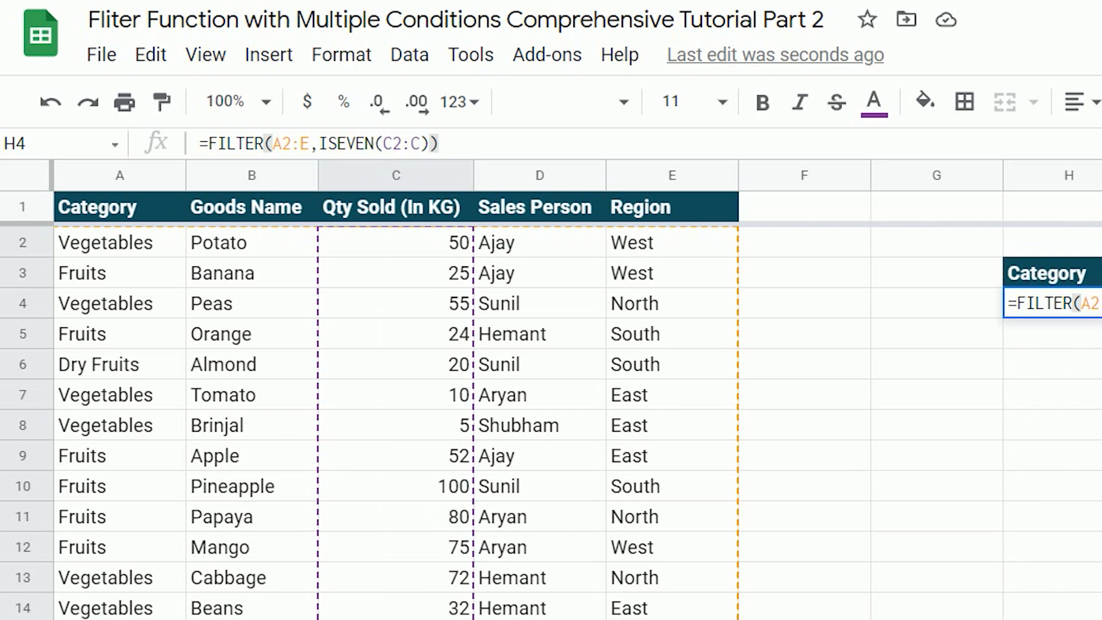
pyautogui.press('Return')
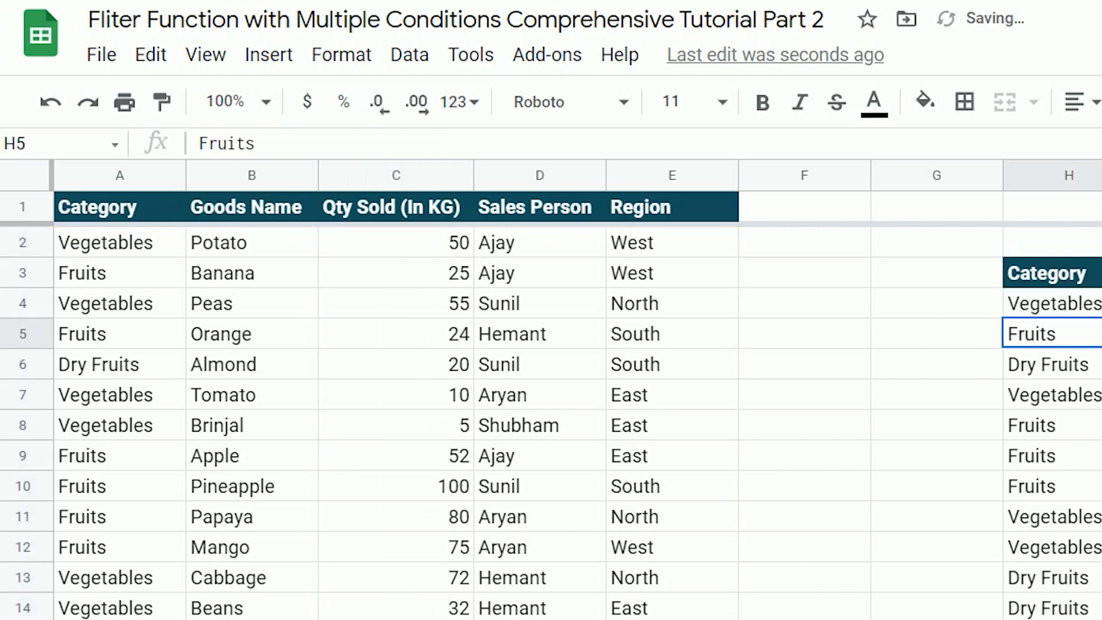
# - Check the Qty Sold values in the filtered results table for even numbers
pyautogui.click(670, 202)
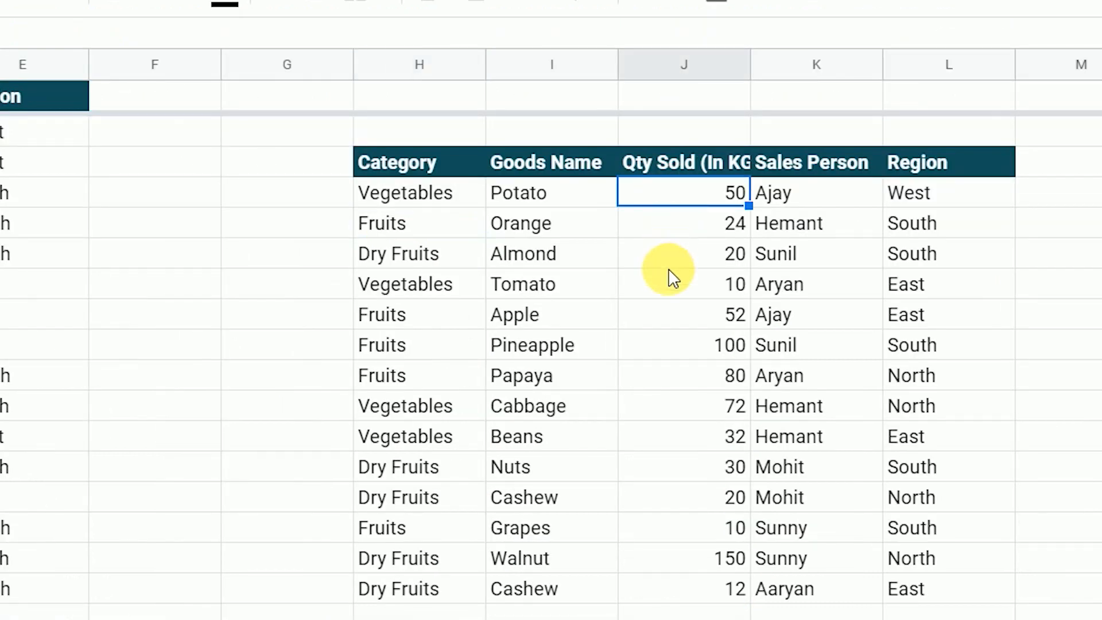
pyautogui.click(670, 263)
pyautogui.click(668, 345)
pyautogui.click(669, 468)
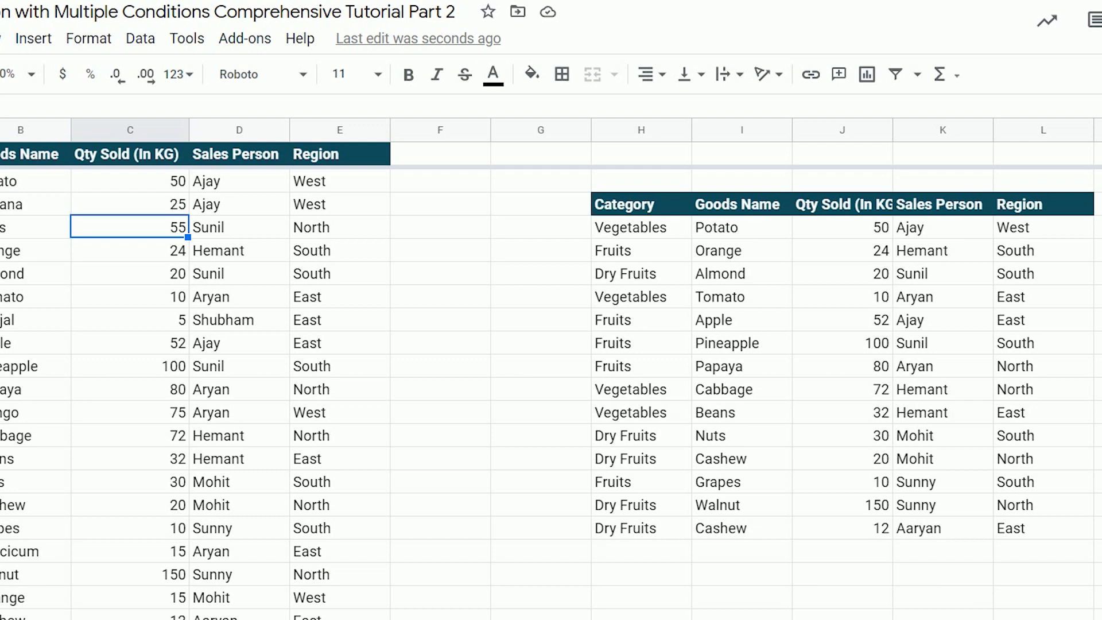
# - Set the Peas quantity in C4 of the dataset to 200 and compare it with the Peas row in the filtered results
pyautogui.write('2')
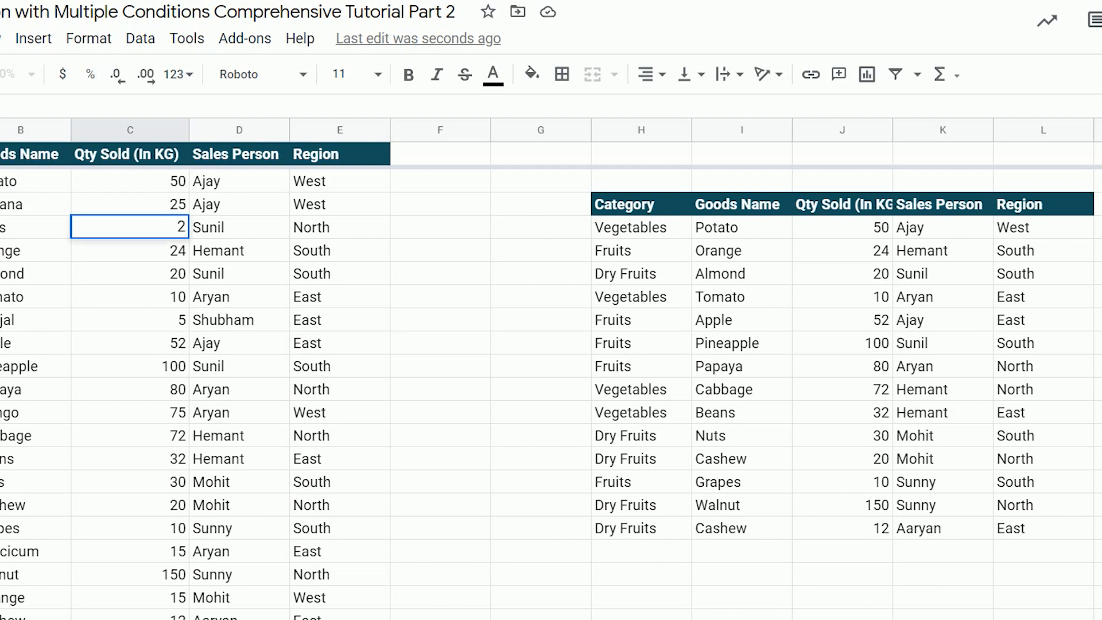
pyautogui.write('00')
pyautogui.press('Return')
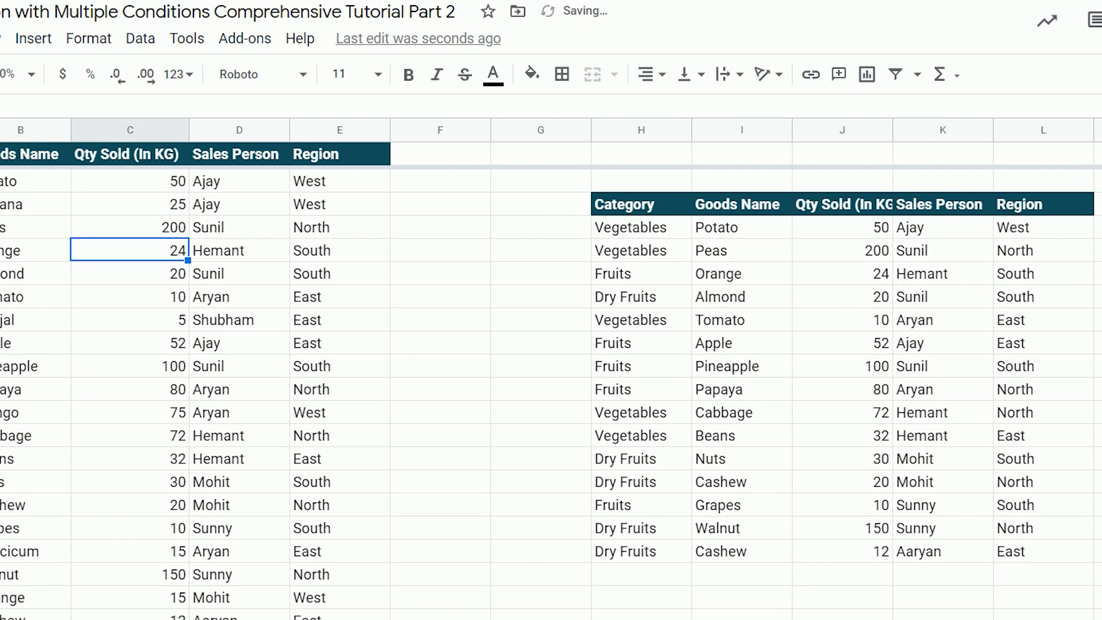
pyautogui.click(874, 251)
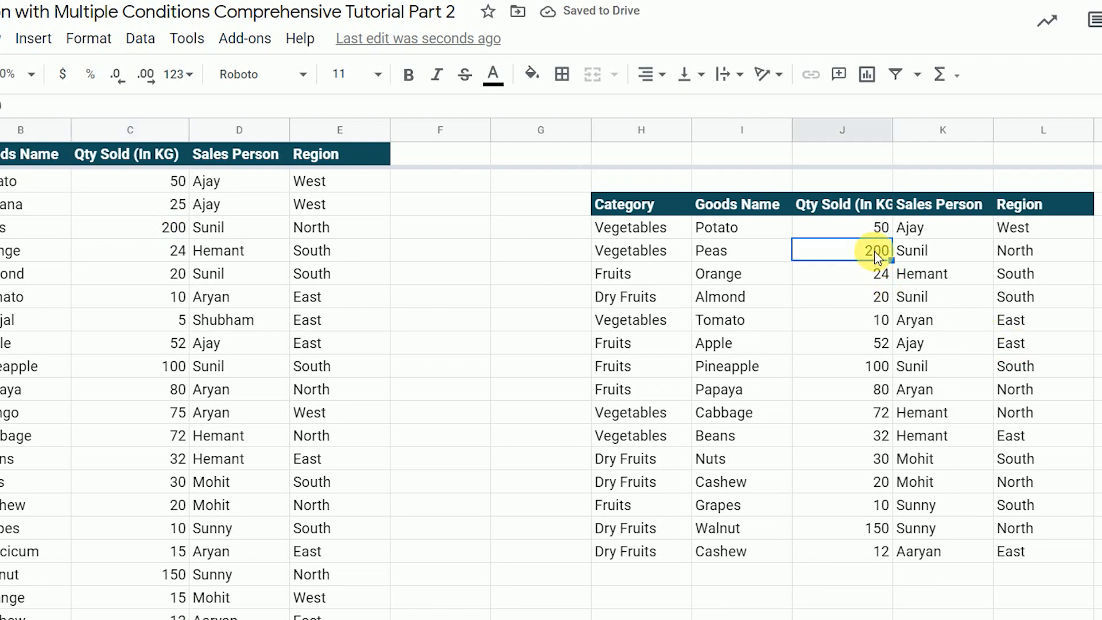
pyautogui.click(158, 228)
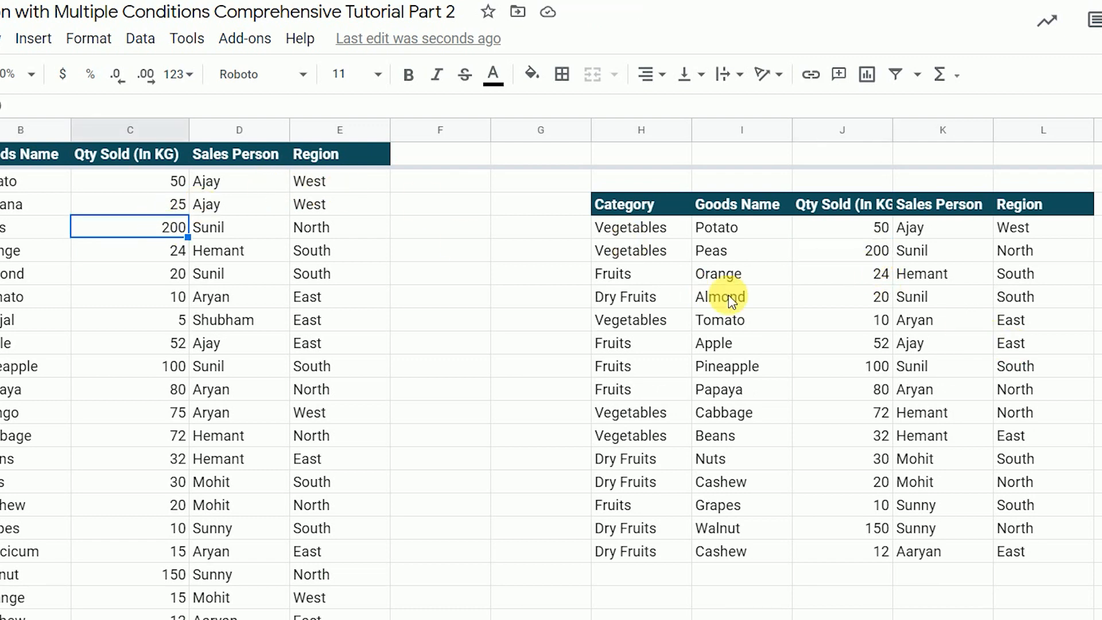
# - Set the Peas quantity in C4 of the dataset to 75
pyautogui.write('75')
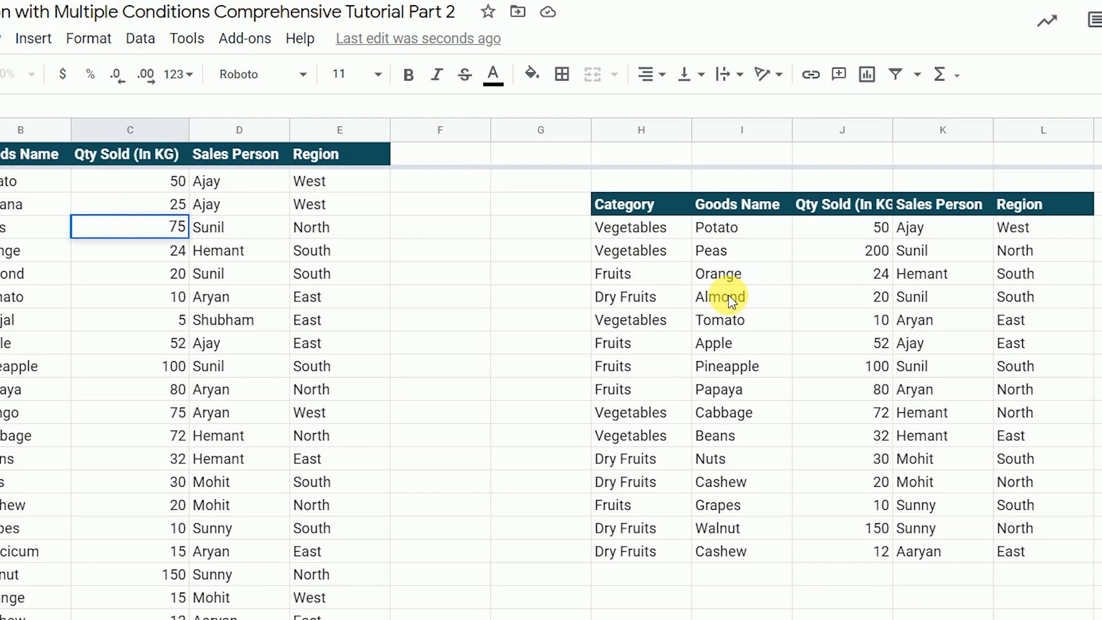
pyautogui.press('Return')
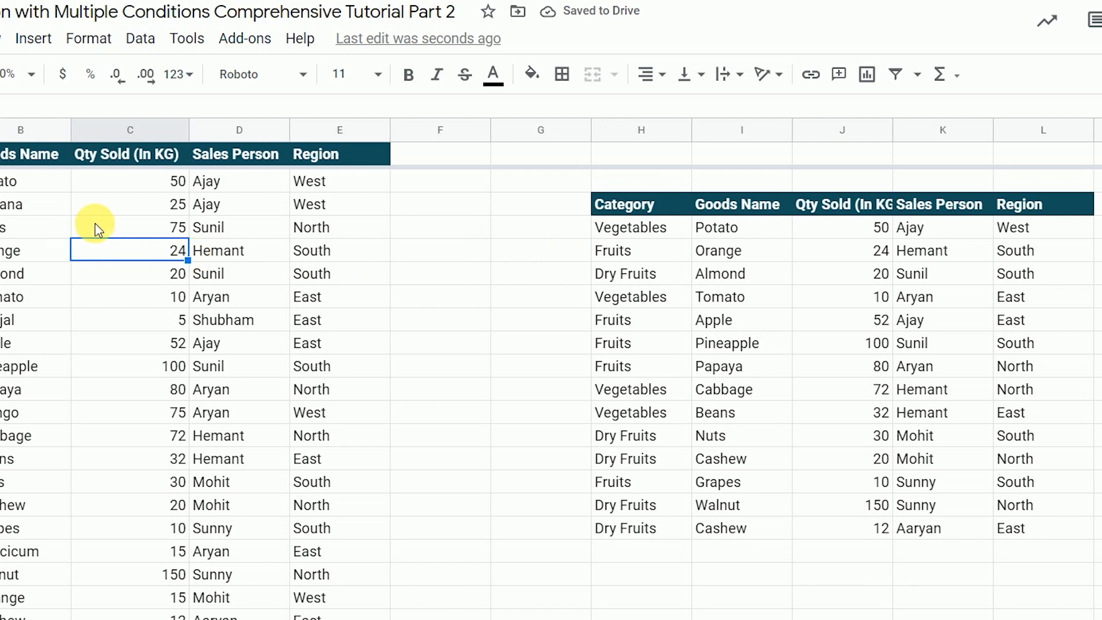
# - Change the H4 filter condition from ISEVEN to ISODD(C2:C) to list only rows with an odd quantity
pyautogui.click(670, 241)
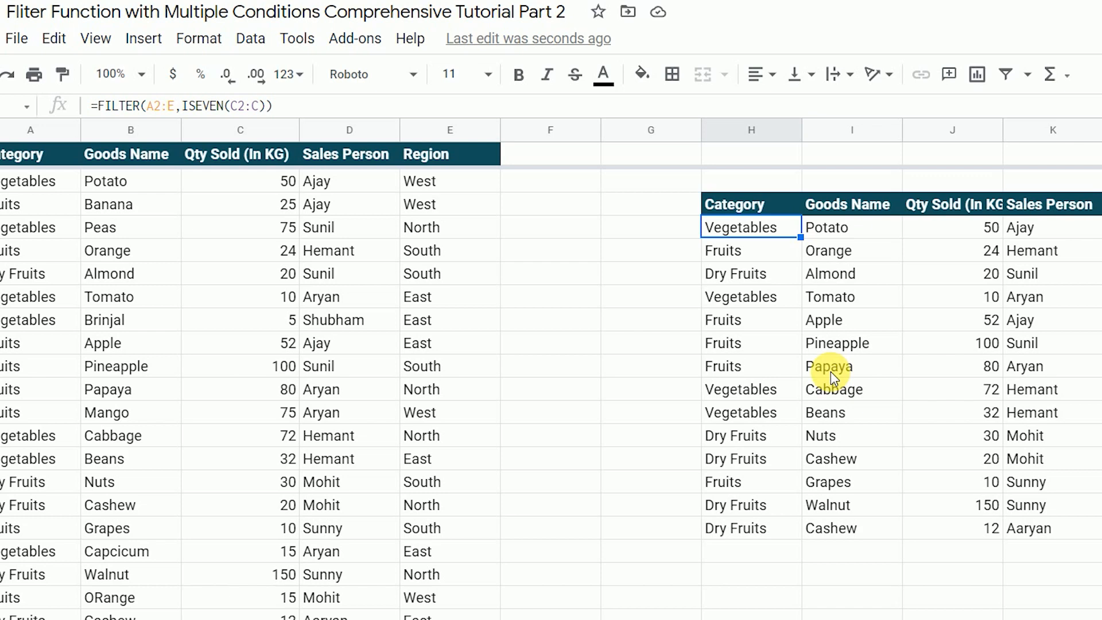
pyautogui.doubleClick(757, 238)
pyautogui.click(838, 228)
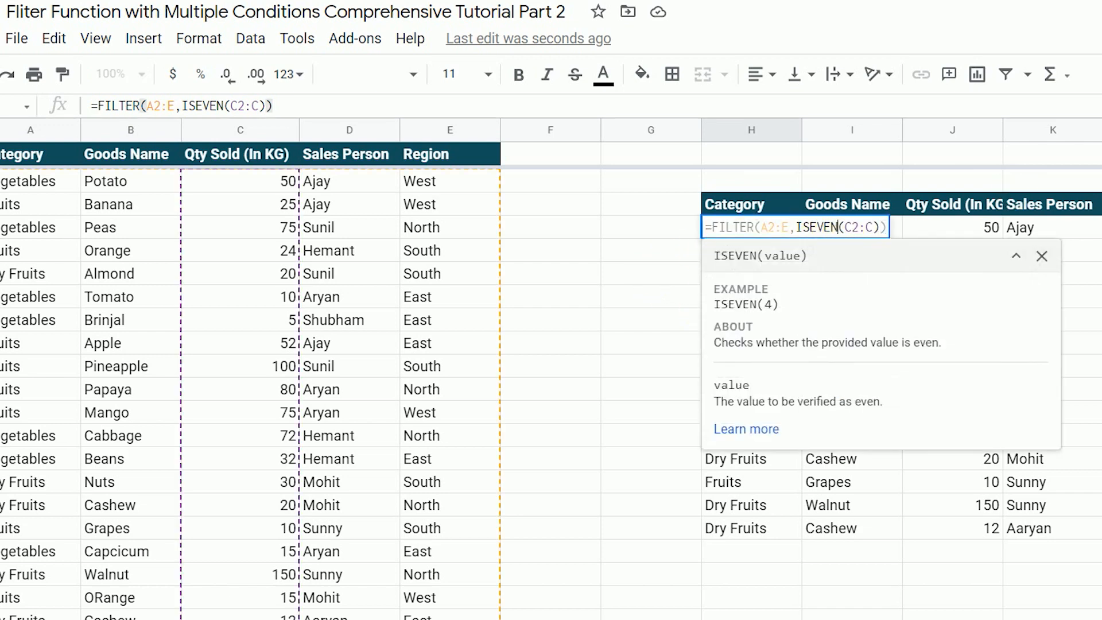
pyautogui.press('BackSpace')
pyautogui.press('BackSpace')
pyautogui.press('BackSpace')
pyautogui.press('BackSpace')
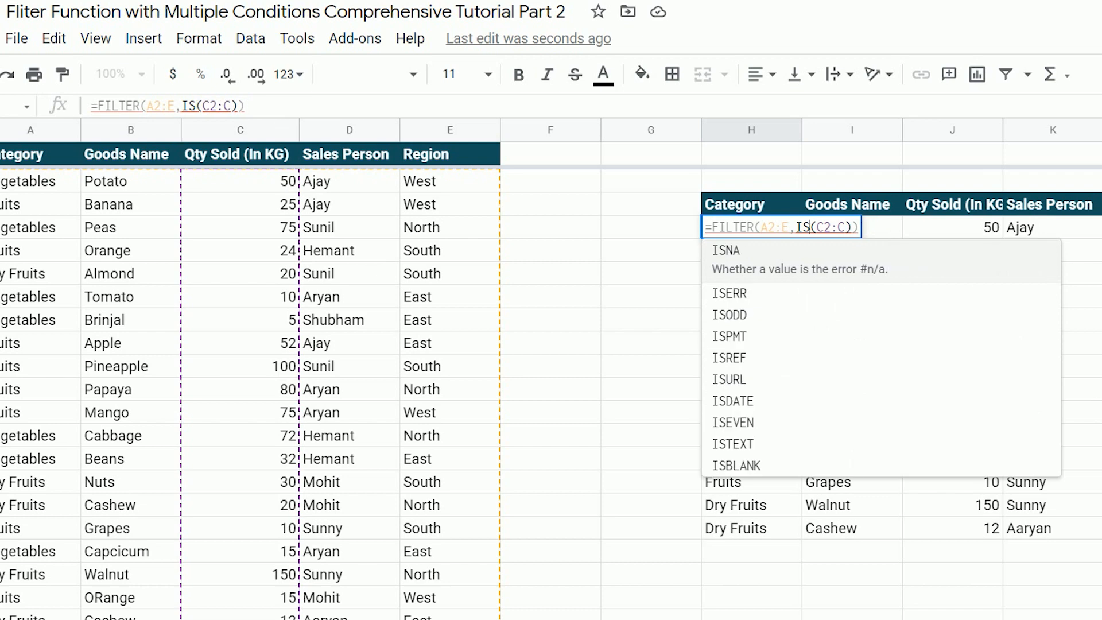
pyautogui.write('ODD')
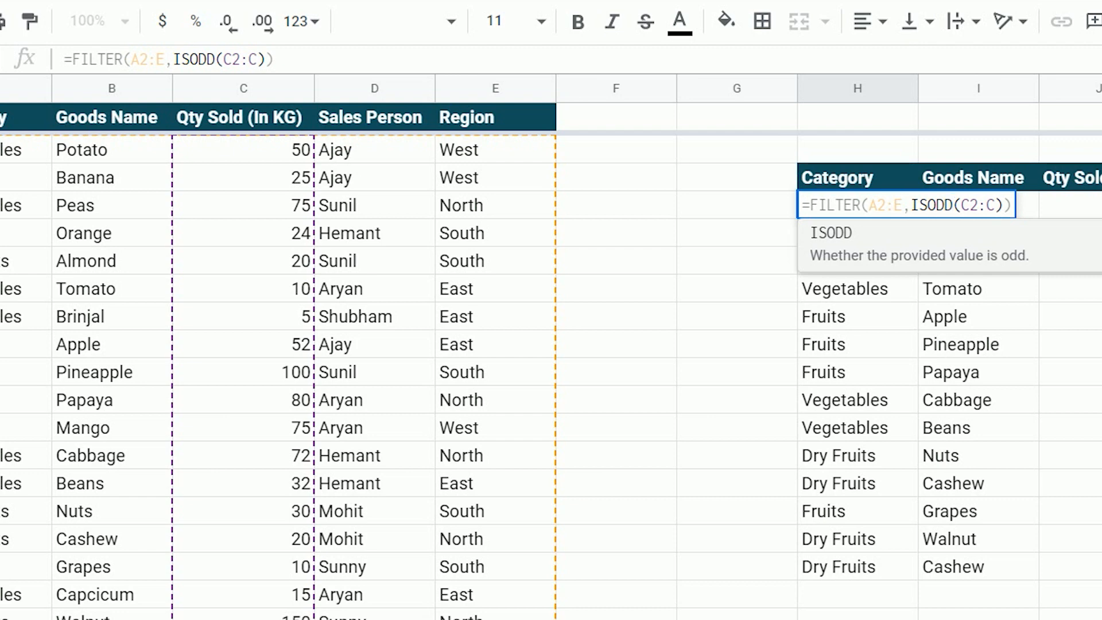
pyautogui.press('Right')
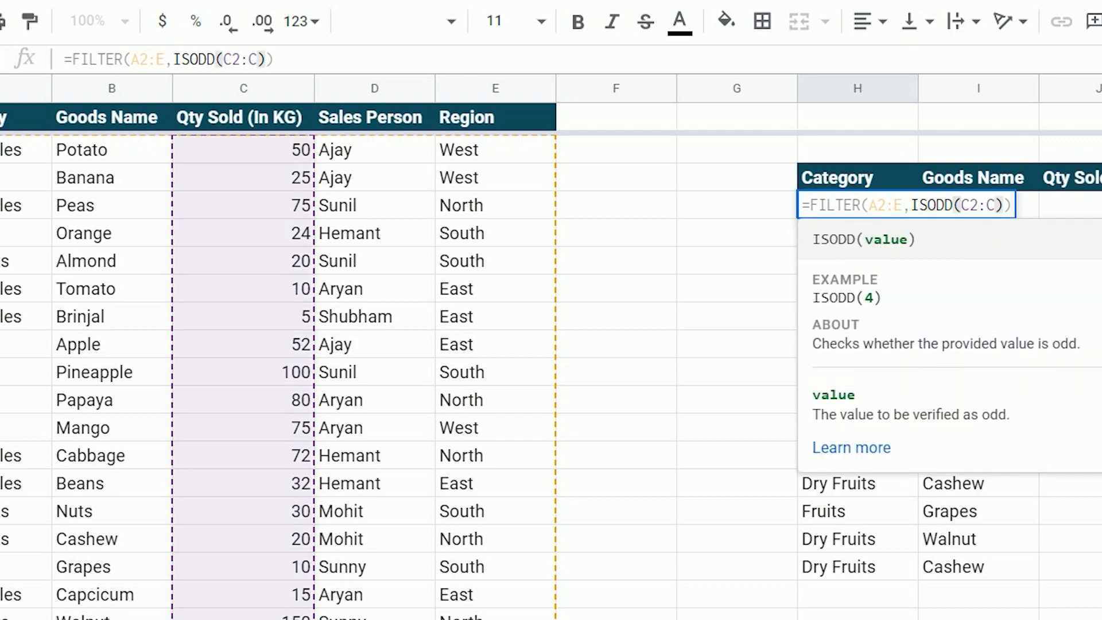
pyautogui.press('Return')
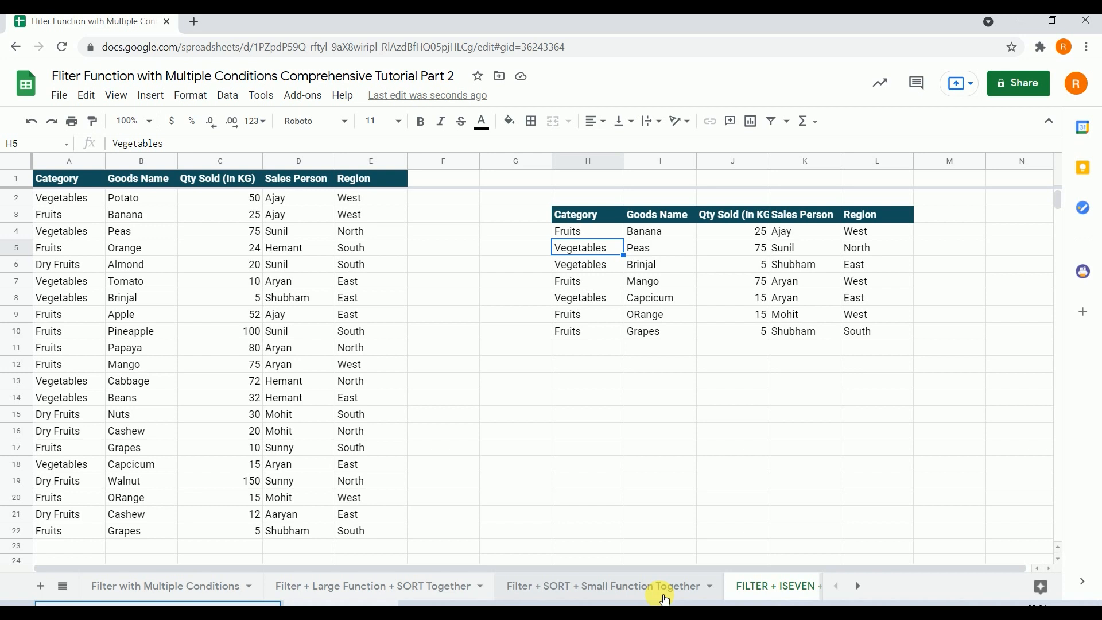
# - Review the finished results on the multiple conditions sheet, the LARGE with SORT sheet and the SMALL with SORT sheet
pyautogui.click(198, 587)
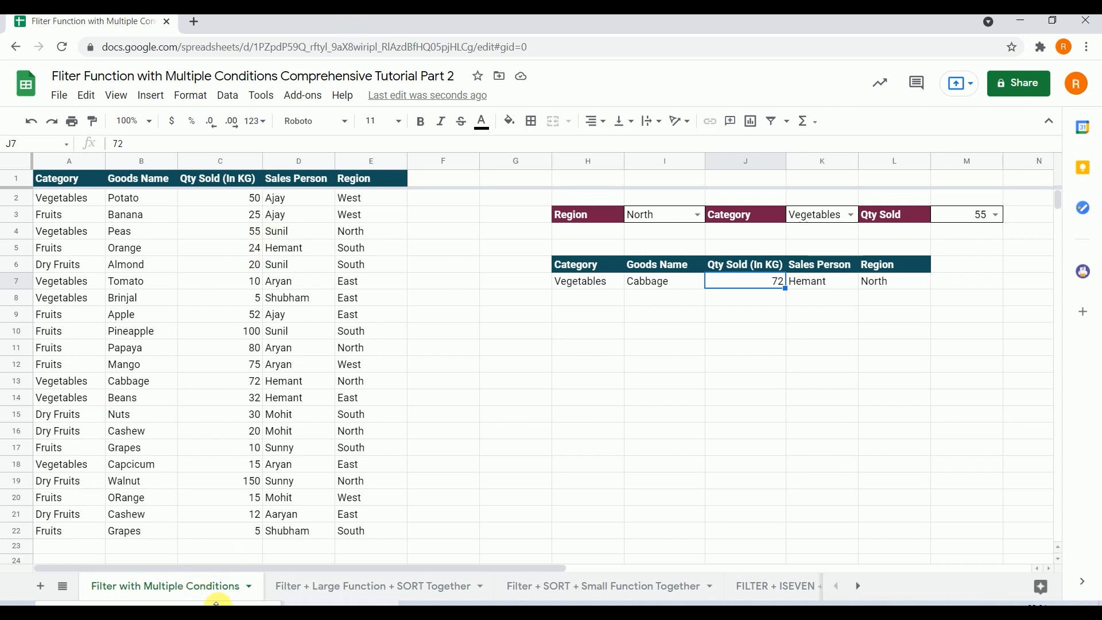
pyautogui.click(298, 597)
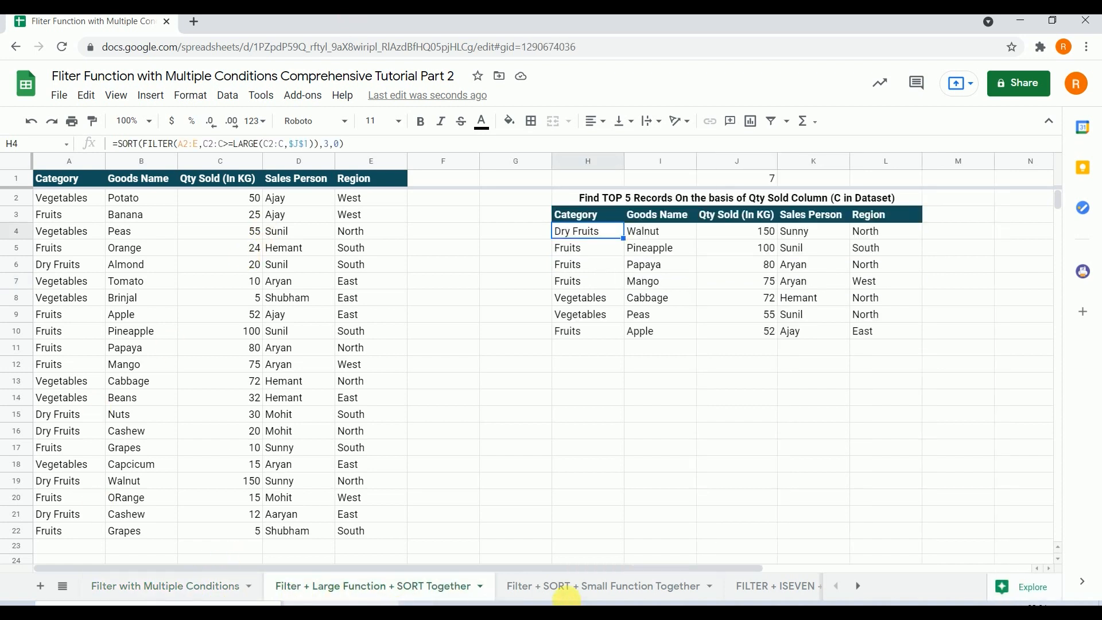
pyautogui.click(575, 596)
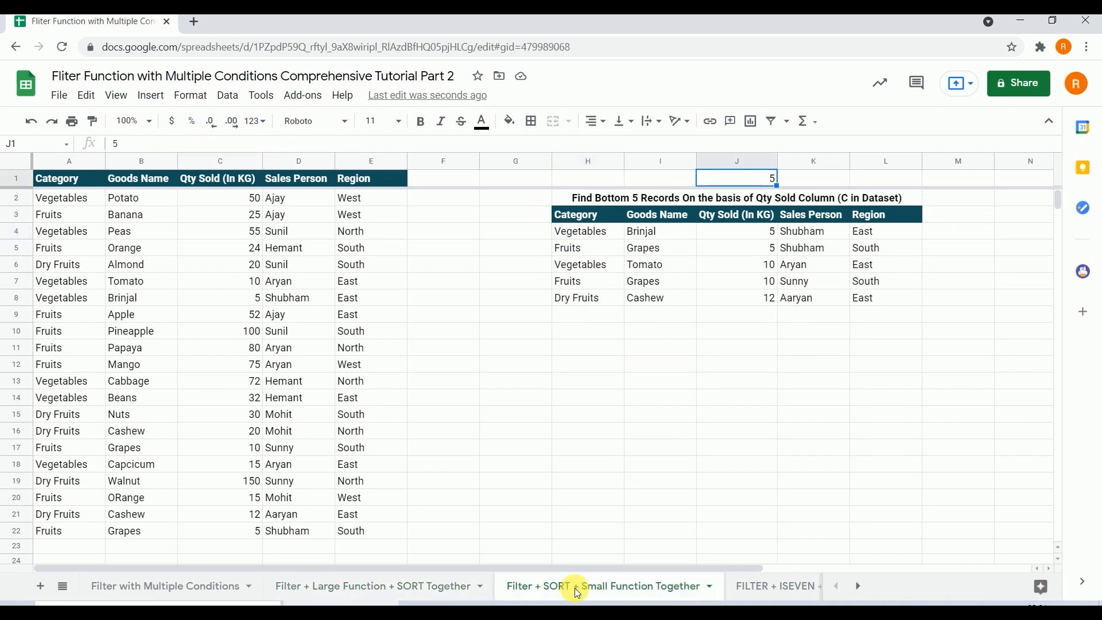